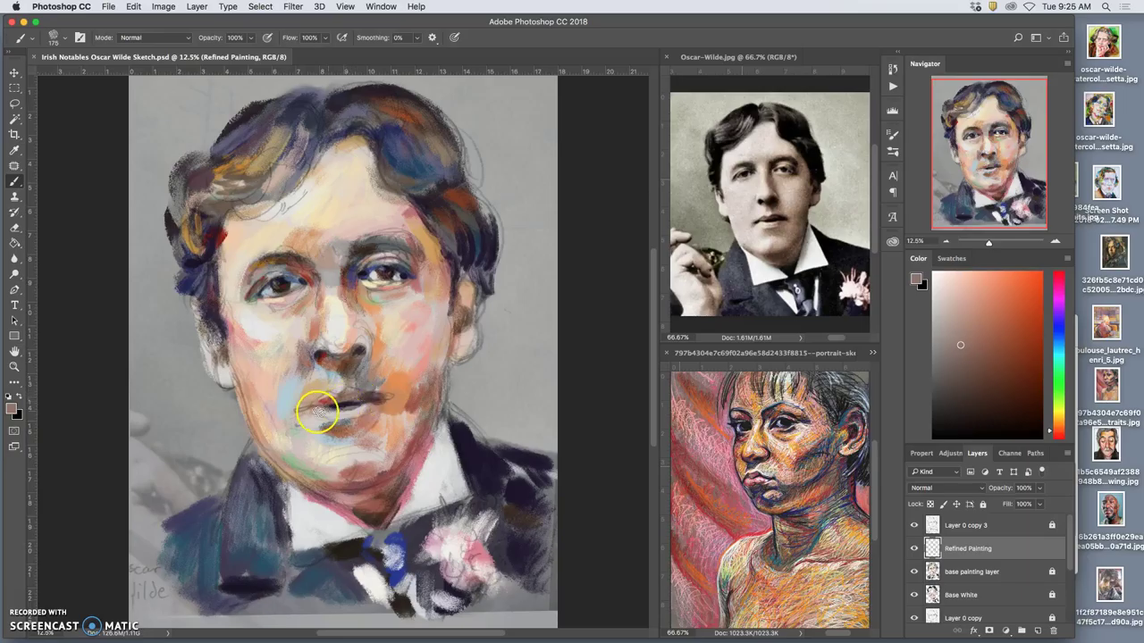
# - Paint the portrait's lips on the Refined Painting layer with light, dark red and pink tones sampled from the face
pyautogui.keyDown('alt'); pyautogui.click(341, 329); pyautogui.keyUp('alt')
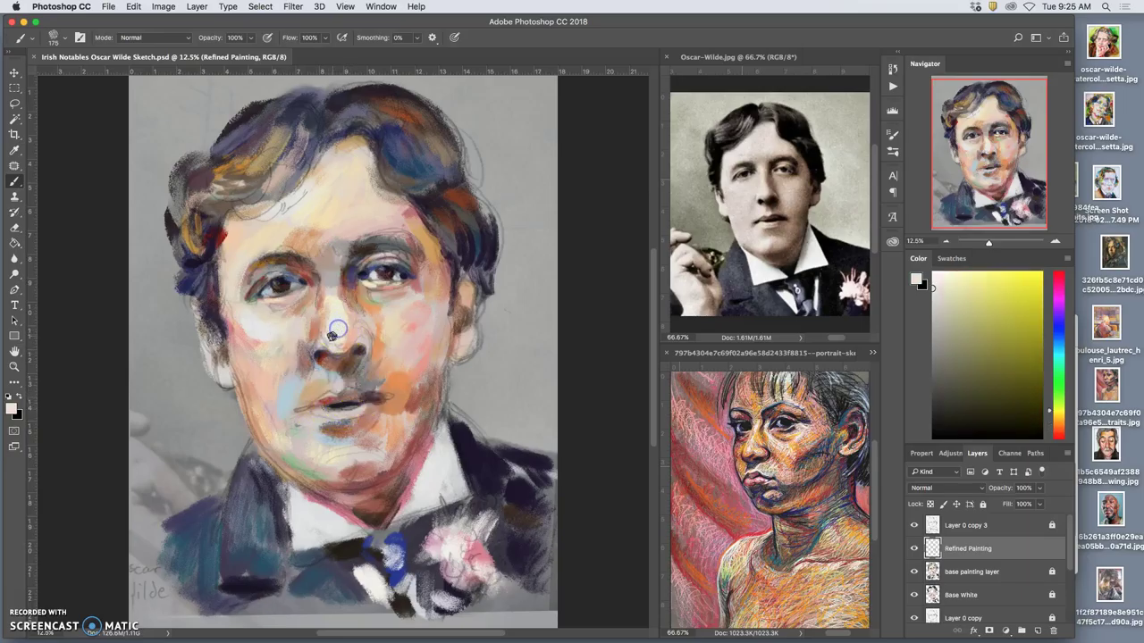
pyautogui.keyDown('alt'); pyautogui.click(347, 400); pyautogui.keyUp('alt')
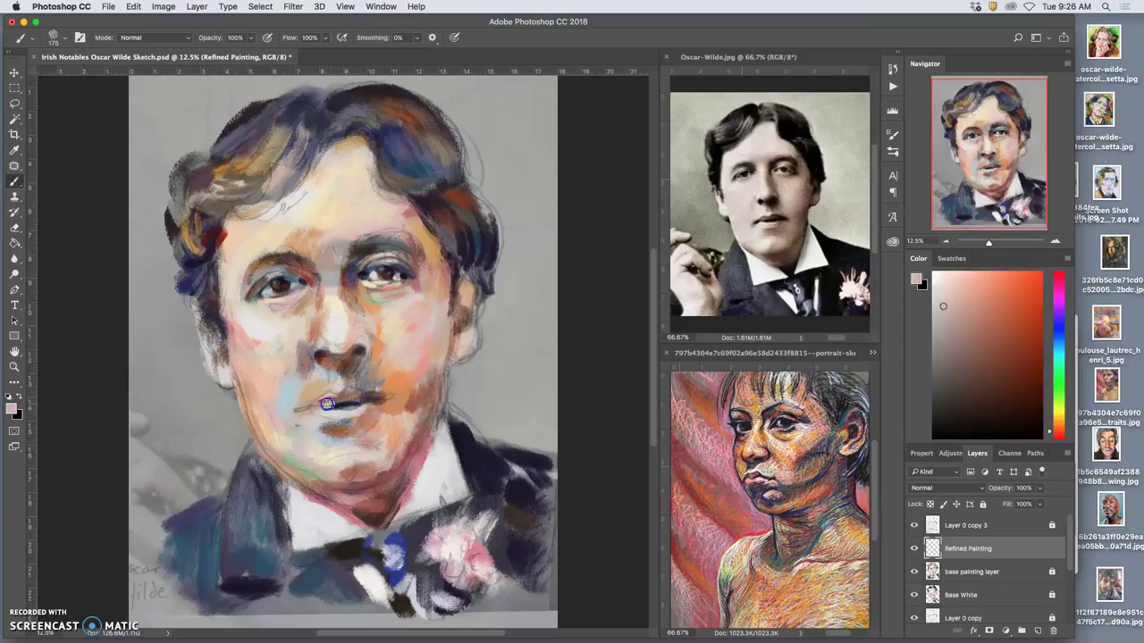
pyautogui.keyDown('alt'); pyautogui.click(329, 400); pyautogui.keyUp('alt')
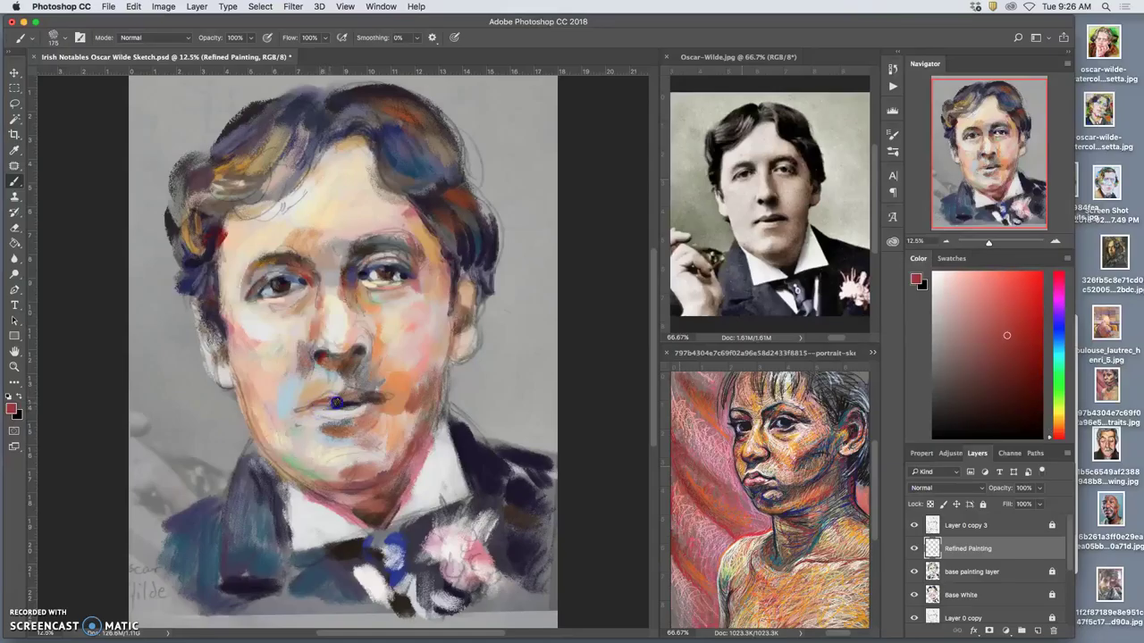
pyautogui.keyDown('alt'); pyautogui.click(420, 371); pyautogui.keyUp('alt')
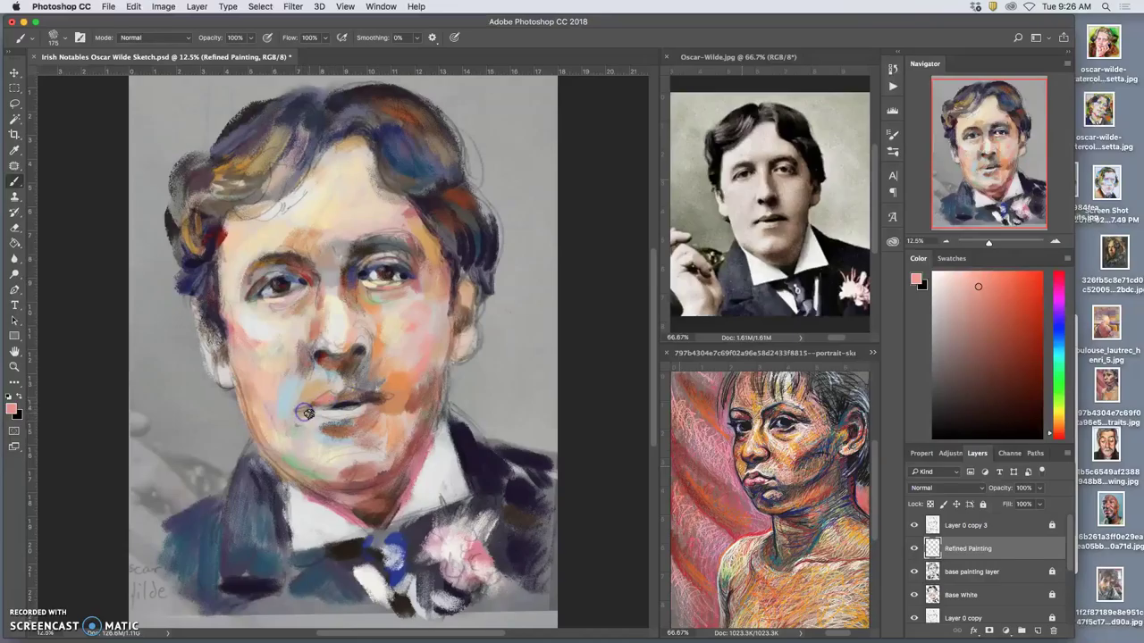
# - Refine the parting line and centre of the mouth with dark, off-white and orange tones sampled from the lips and nose
pyautogui.keyDown('alt'); pyautogui.click(340, 407); pyautogui.keyUp('alt')
pyautogui.moveTo(356, 407)
pyautogui.mouseDown()
pyautogui.moveTo(373, 413)
pyautogui.moveTo(384, 397)
pyautogui.mouseUp()
pyautogui.keyDown('alt'); pyautogui.click(343, 412); pyautogui.keyUp('alt')
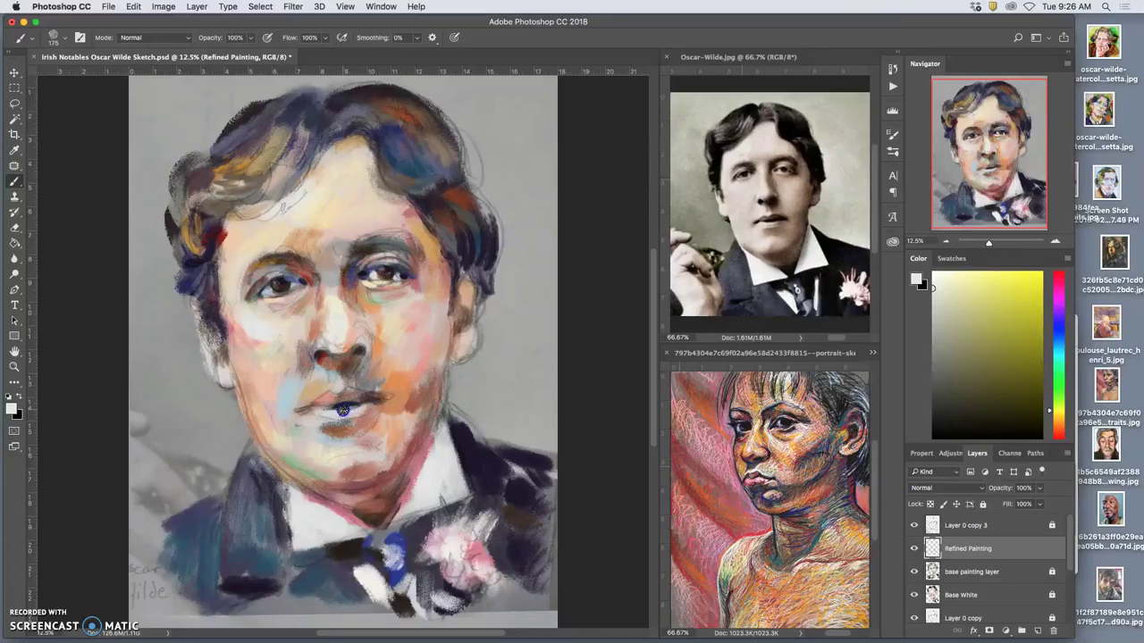
pyautogui.moveTo(348, 407)
pyautogui.mouseDown()
pyautogui.moveTo(348, 364)
pyautogui.moveTo(375, 325)
pyautogui.moveTo(347, 346)
pyautogui.moveTo(345, 401)
pyautogui.mouseUp()
pyautogui.keyDown('alt'); pyautogui.click(347, 348); pyautogui.keyUp('alt')
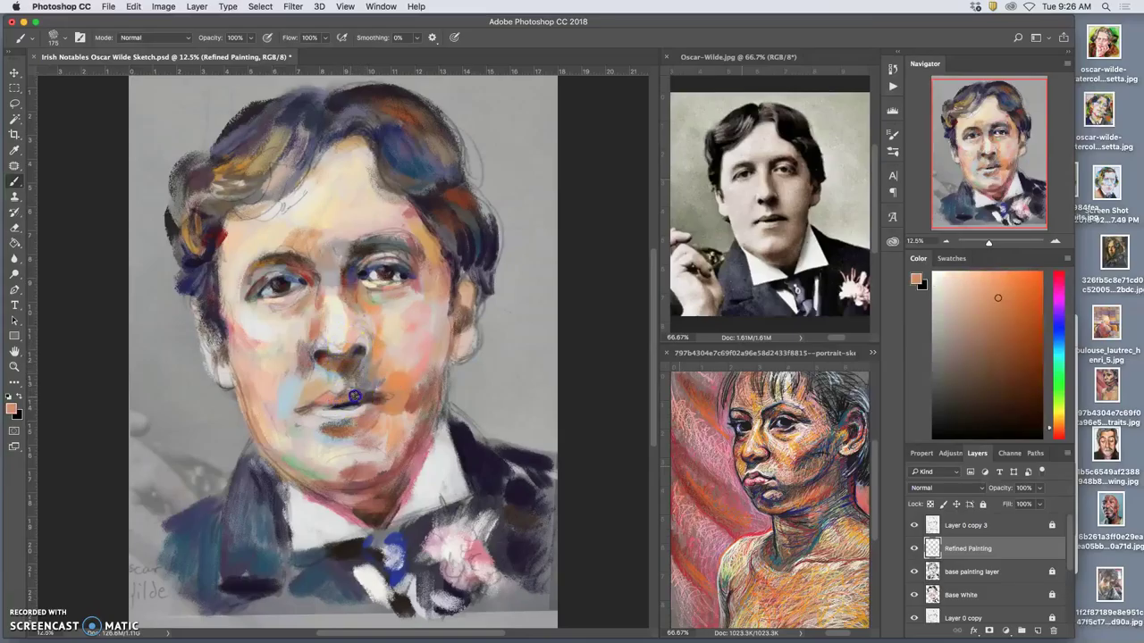
pyautogui.moveTo(361, 398); pyautogui.dragTo(358, 405)
# - Rework the skin above the upper lip and around the mouth corner with colours sampled from the face and the reference drawing
pyautogui.keyDown('alt'); pyautogui.click(323, 357); pyautogui.keyUp('alt')
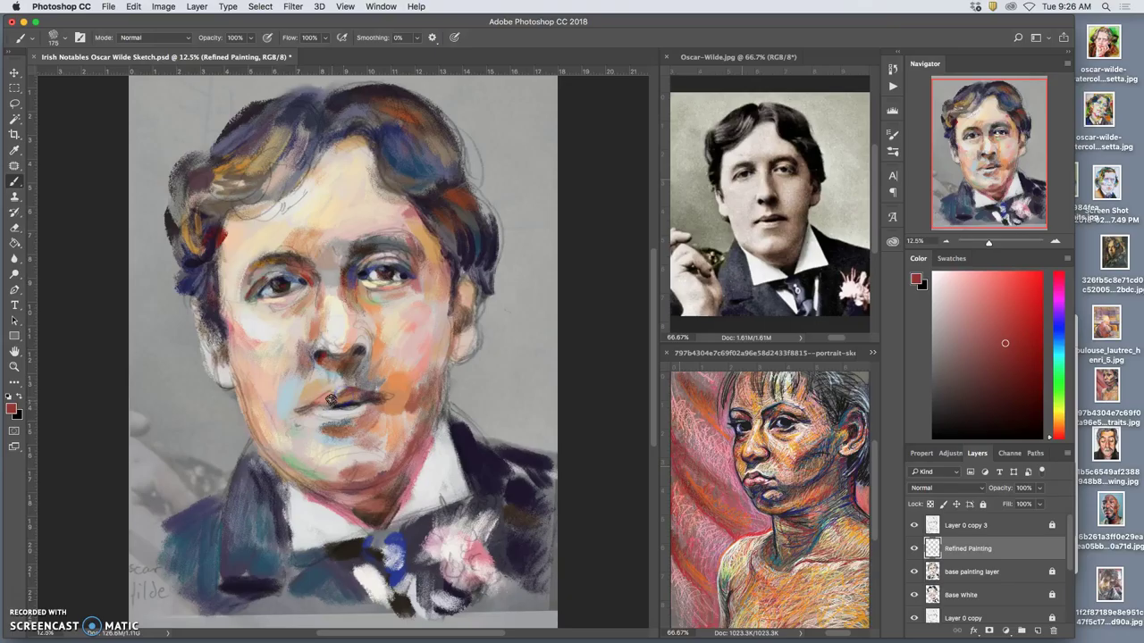
pyautogui.moveTo(332, 387)
pyautogui.mouseDown()
pyautogui.moveTo(331, 404)
pyautogui.moveTo(352, 395)
pyautogui.moveTo(327, 401)
pyautogui.moveTo(343, 382)
pyautogui.mouseUp()
pyautogui.keyDown('alt'); pyautogui.click(401, 371); pyautogui.keyUp('alt')
pyautogui.keyDown('alt'); pyautogui.click(318, 393); pyautogui.keyUp('alt')
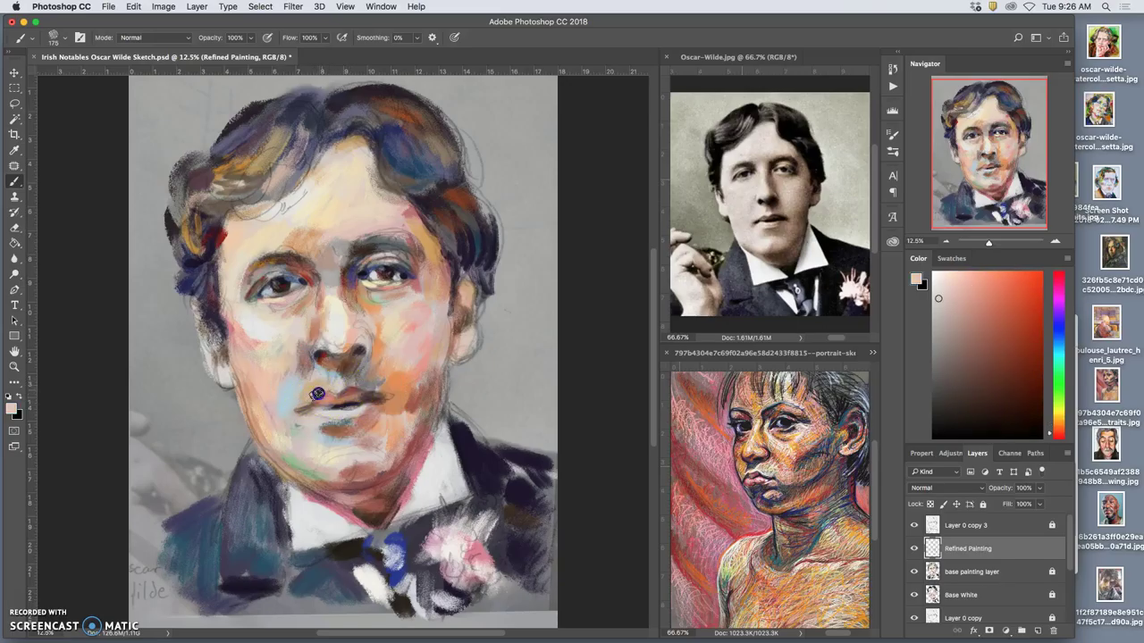
pyautogui.moveTo(313, 379)
pyautogui.mouseDown()
pyautogui.moveTo(298, 401)
pyautogui.moveTo(307, 419)
pyautogui.mouseUp()
pyautogui.keyDown('alt'); pyautogui.click(784, 447); pyautogui.keyUp('alt')
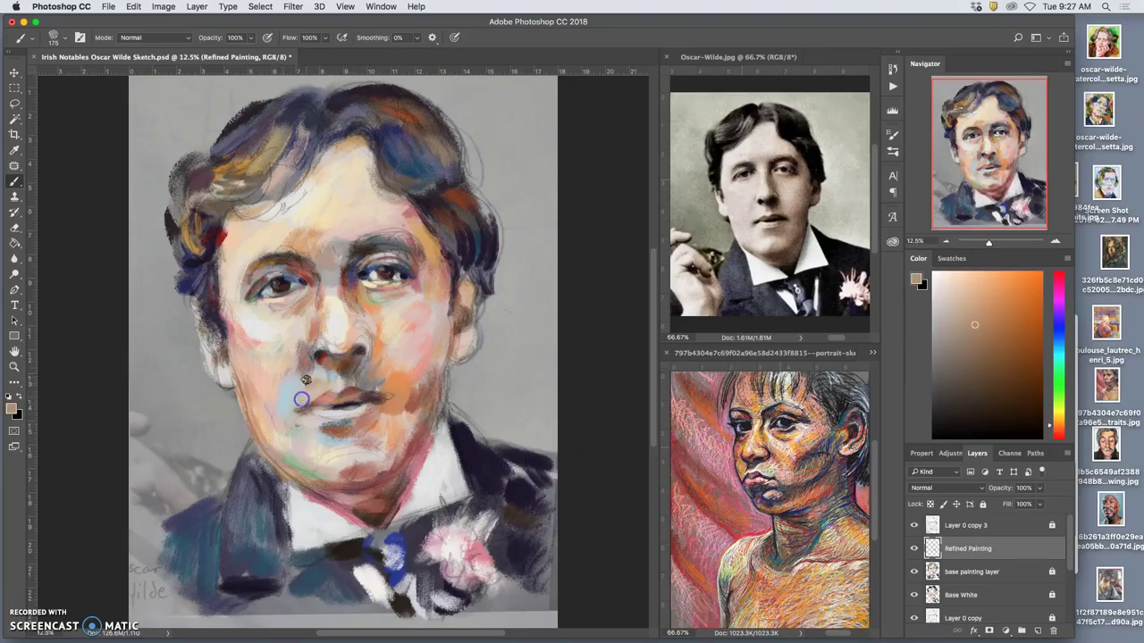
pyautogui.keyDown('alt'); pyautogui.click(337, 329); pyautogui.keyUp('alt')
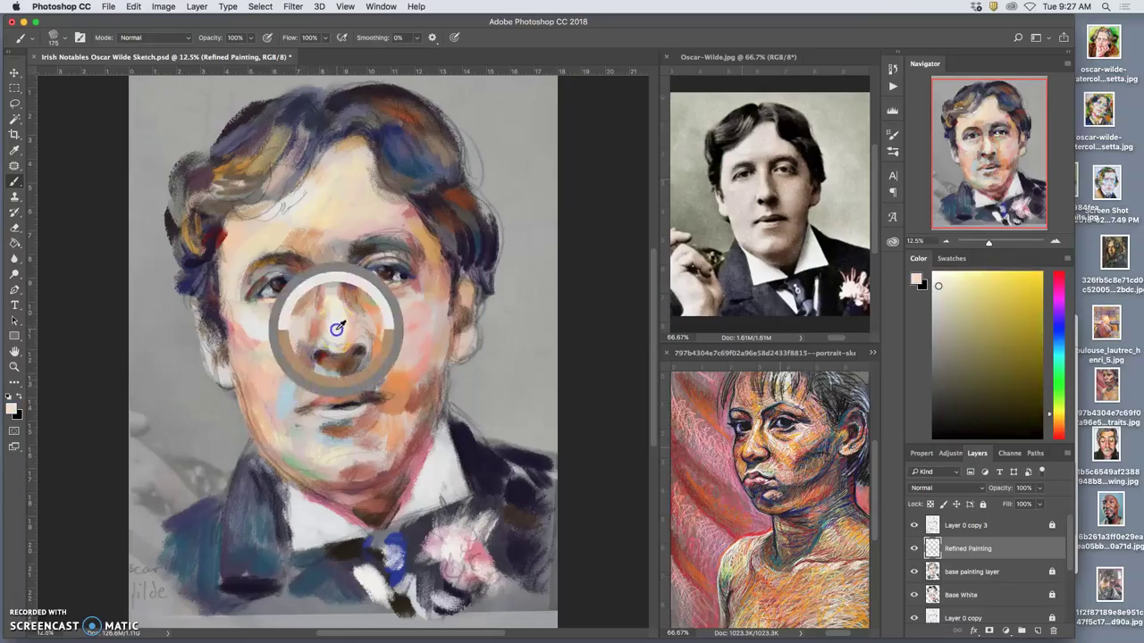
pyautogui.moveTo(309, 381); pyautogui.dragTo(318, 387)
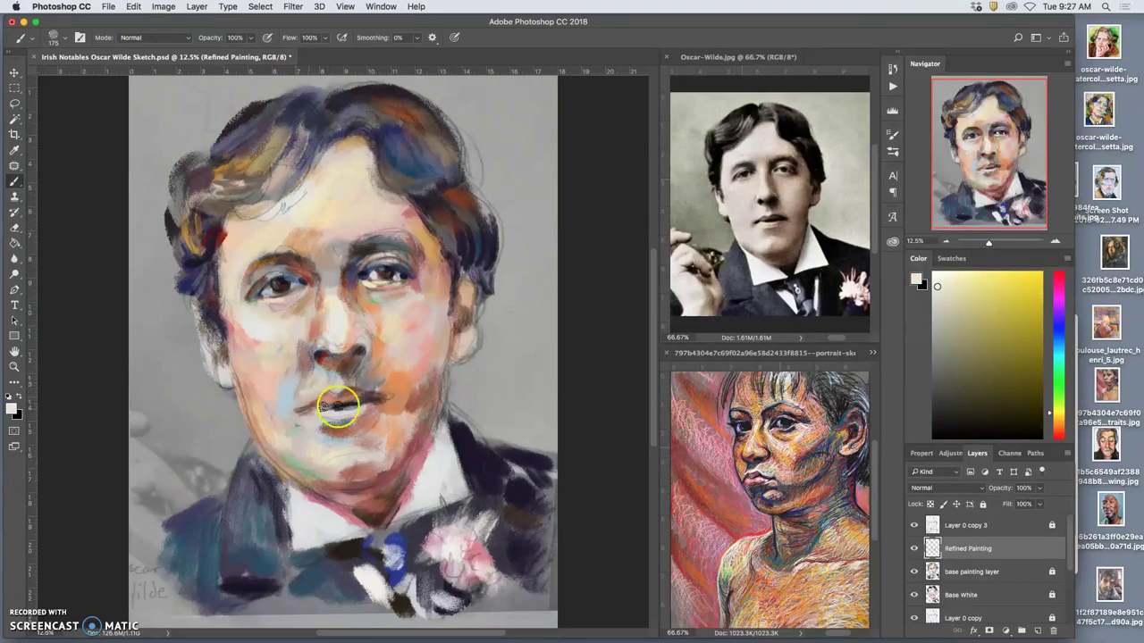
# - Hide the Layer 0 copy layer, and unlock Layer 3 to raise its opacity to 100%
pyautogui.moveTo(1072, 560); pyautogui.dragTo(1070, 589)
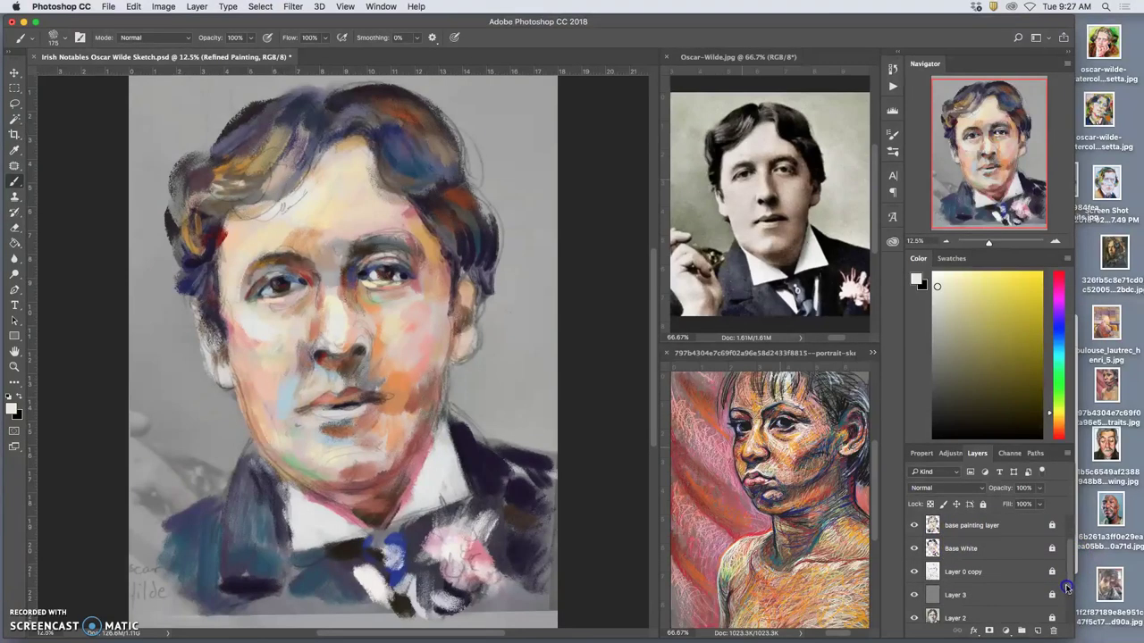
pyautogui.click(914, 574)
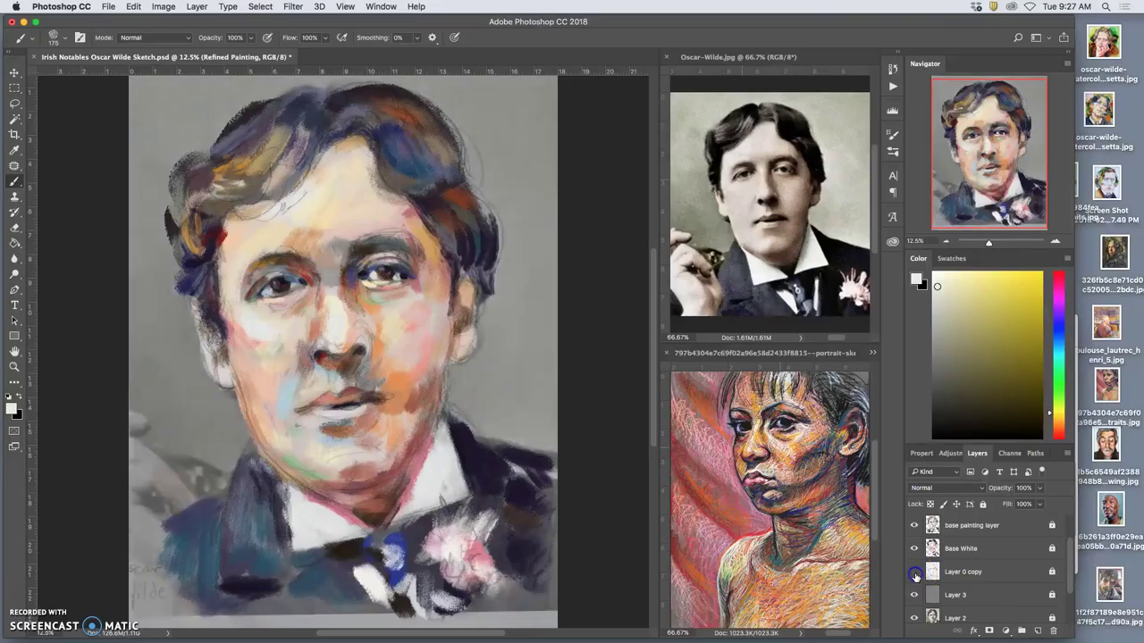
pyautogui.click(914, 575)
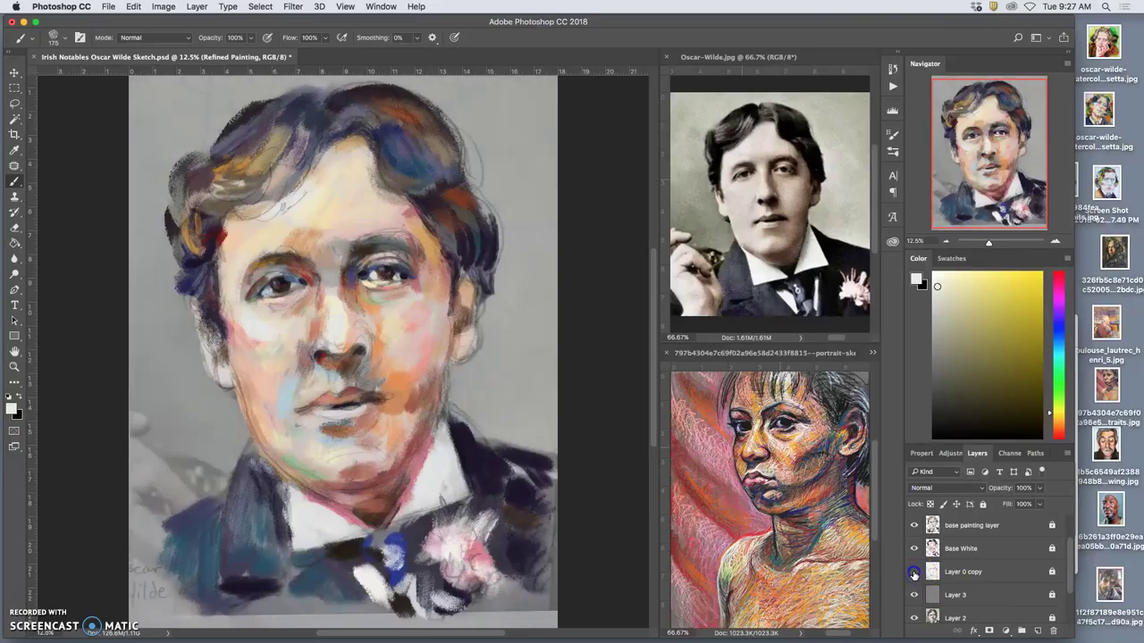
pyautogui.click(914, 573)
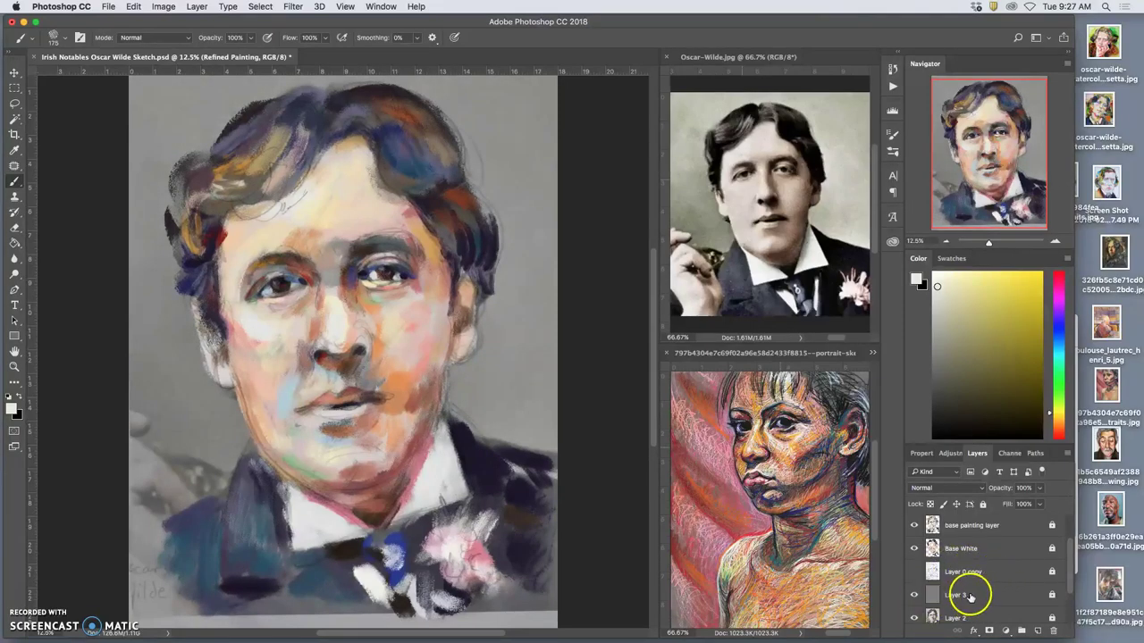
pyautogui.click(971, 596)
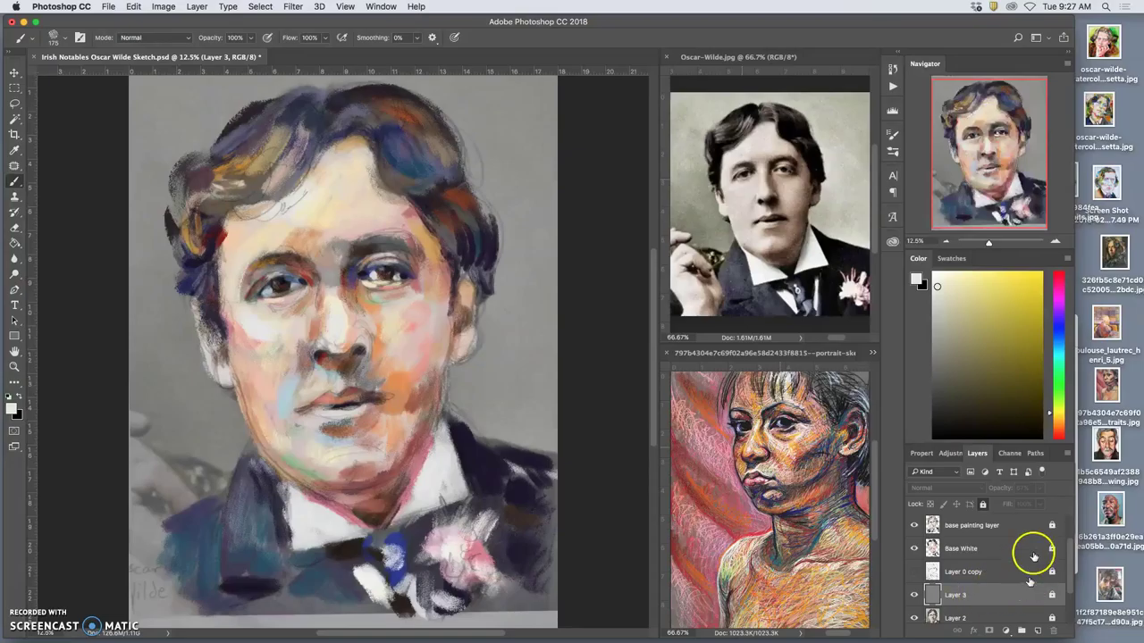
pyautogui.moveTo(1039, 491); pyautogui.dragTo(1071, 501)
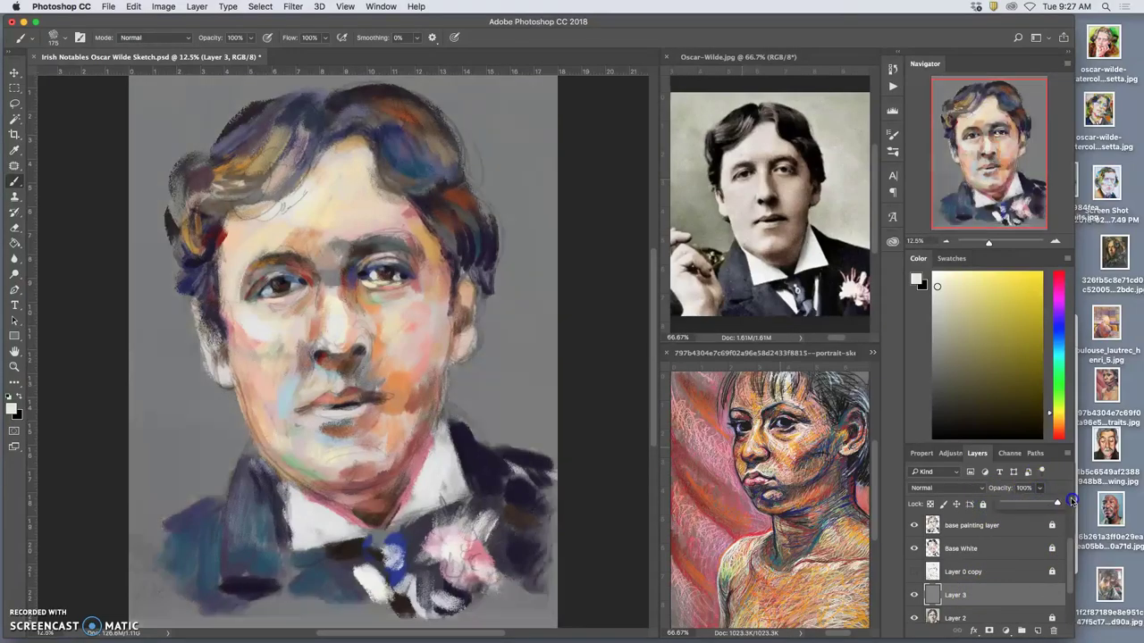
# - Toggle the Layer 0 copy layer's visibility to compare the portrait with and without its sketch lines, leaving it hidden
pyautogui.click(914, 571)
pyautogui.click(914, 574)
pyautogui.click(914, 572)
pyautogui.click(914, 572)
pyautogui.click(914, 572)
pyautogui.click(964, 585)
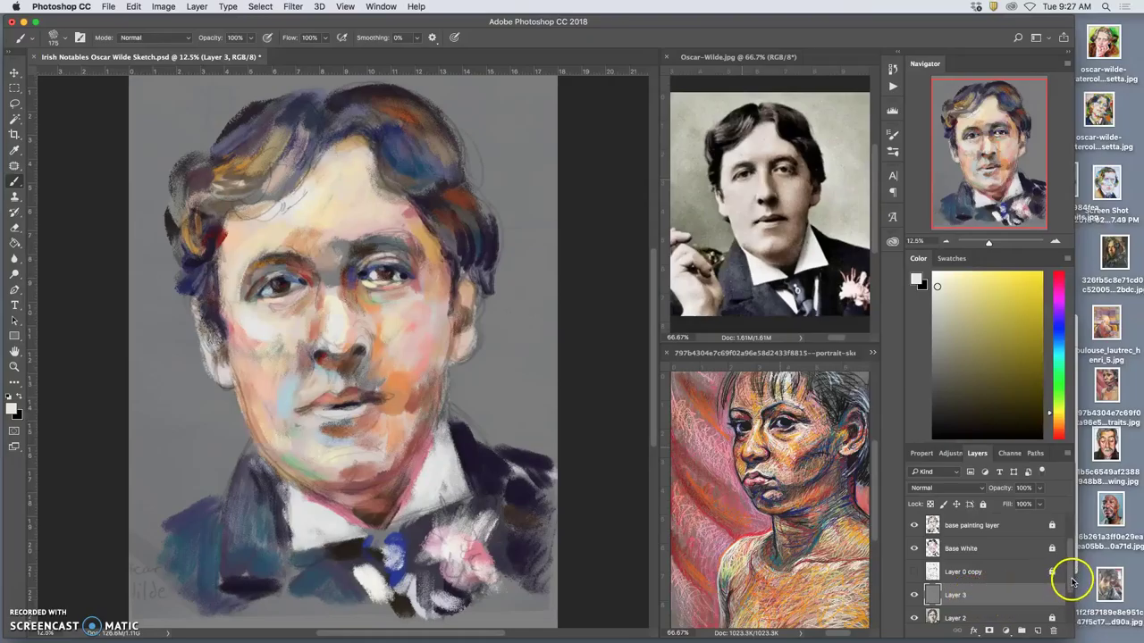
pyautogui.scroll(1, 1072, 576)
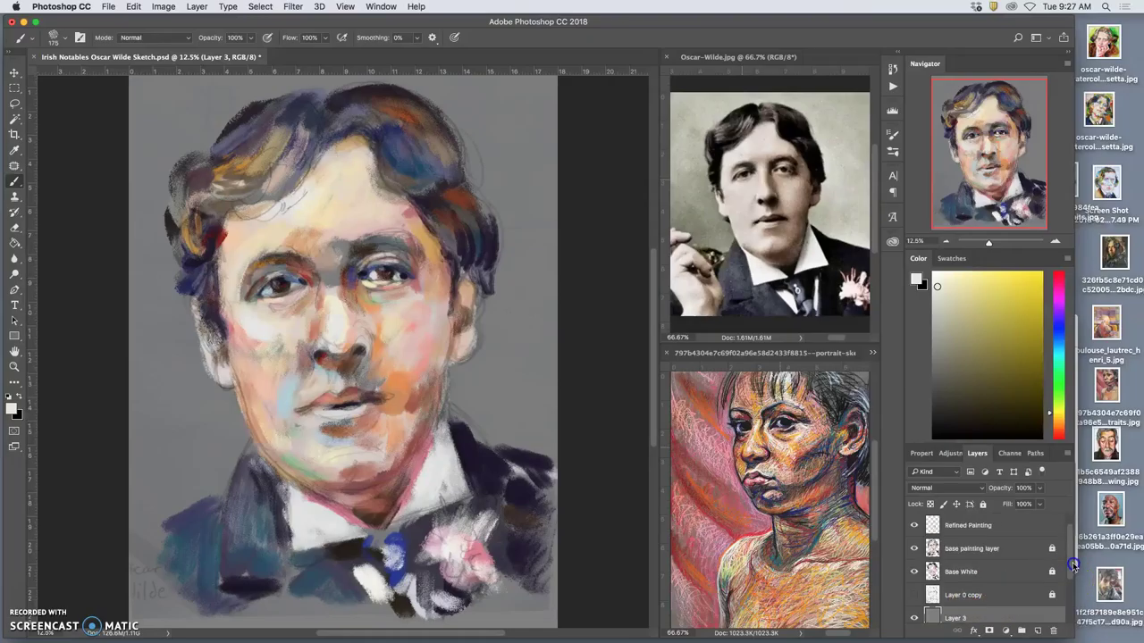
# - Brush over the nose bridge, eyebrow and eyelid areas with pink, brown and cream tones sampled from the face
pyautogui.keyDown('alt'); pyautogui.click(348, 338); pyautogui.keyUp('alt')
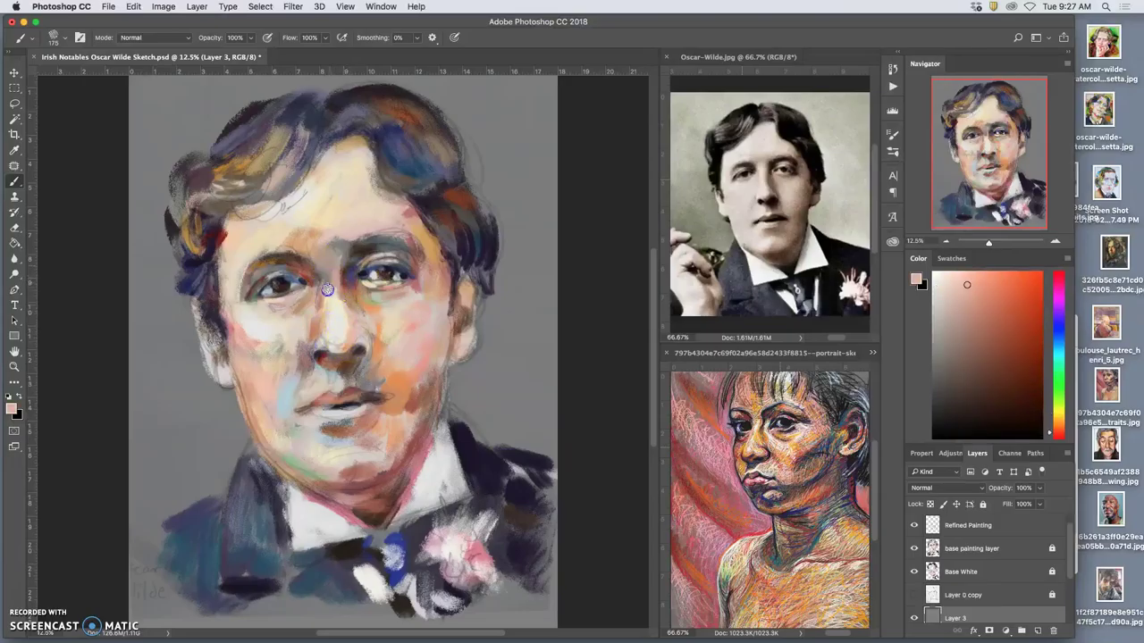
pyautogui.keyDown('alt'); pyautogui.click(361, 245); pyautogui.keyUp('alt')
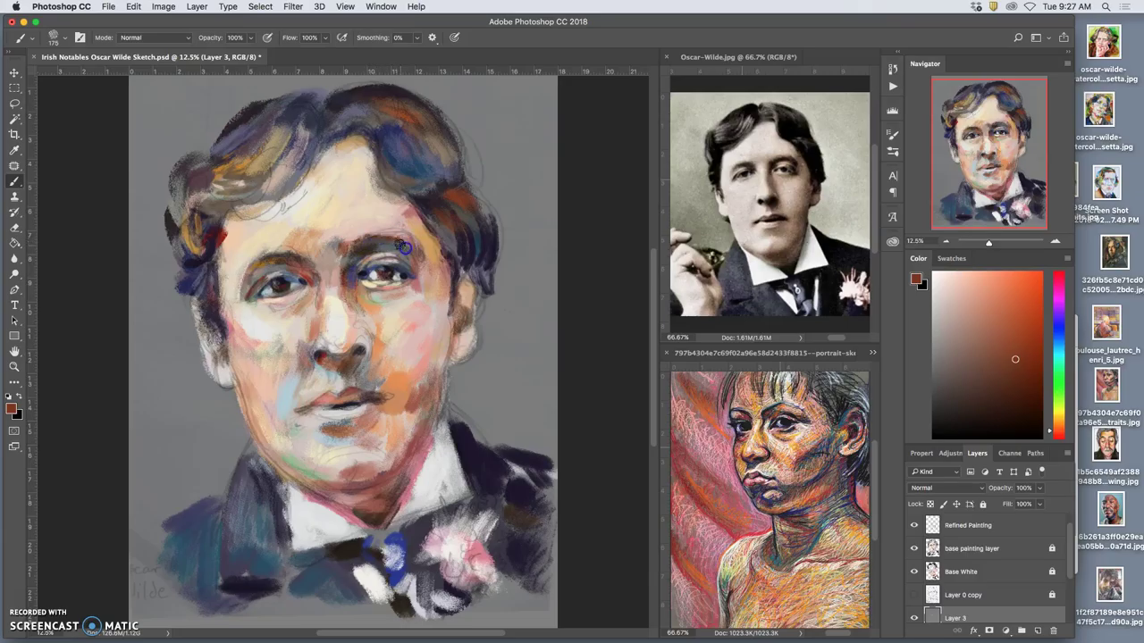
pyautogui.keyDown('alt'); pyautogui.click(390, 316); pyautogui.keyUp('alt')
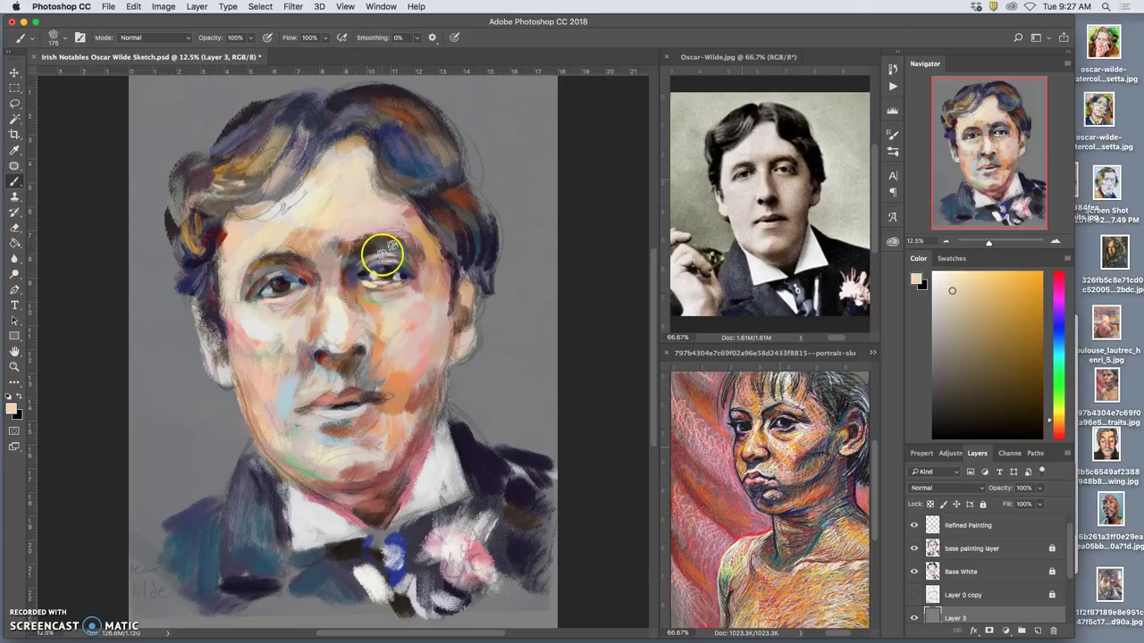
pyautogui.keyDown('alt'); pyautogui.click(243, 275); pyautogui.keyUp('alt')
pyautogui.moveTo(279, 268)
pyautogui.mouseDown()
pyautogui.moveTo(245, 293)
pyautogui.moveTo(283, 268)
pyautogui.mouseUp()
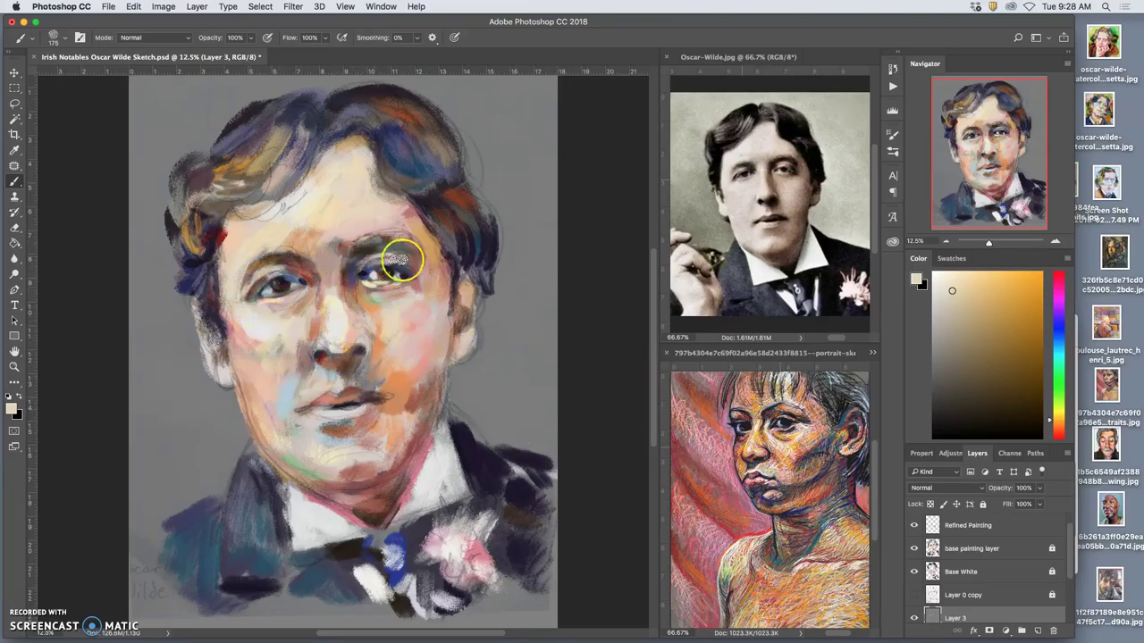
# - Dab sampled brown, ochre and peach tones between the eyebrows, and brush a light tone across the tip of the nose
pyautogui.keyDown('alt'); pyautogui.click(335, 241); pyautogui.keyUp('alt')
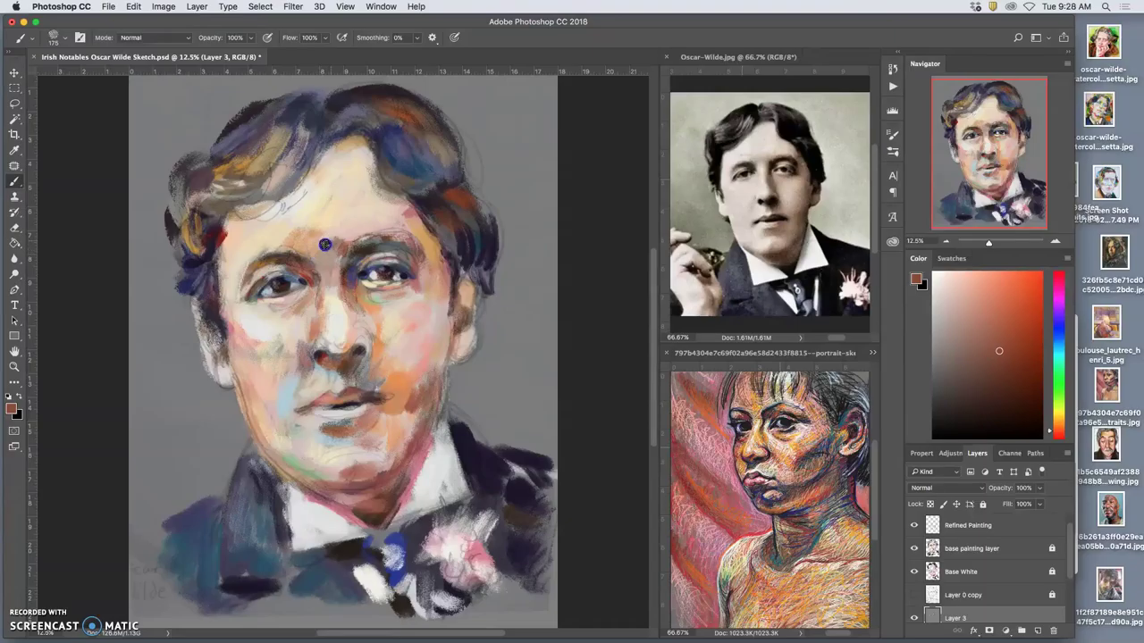
pyautogui.keyDown('alt'); pyautogui.click(427, 220); pyautogui.keyUp('alt')
pyautogui.click(345, 244)
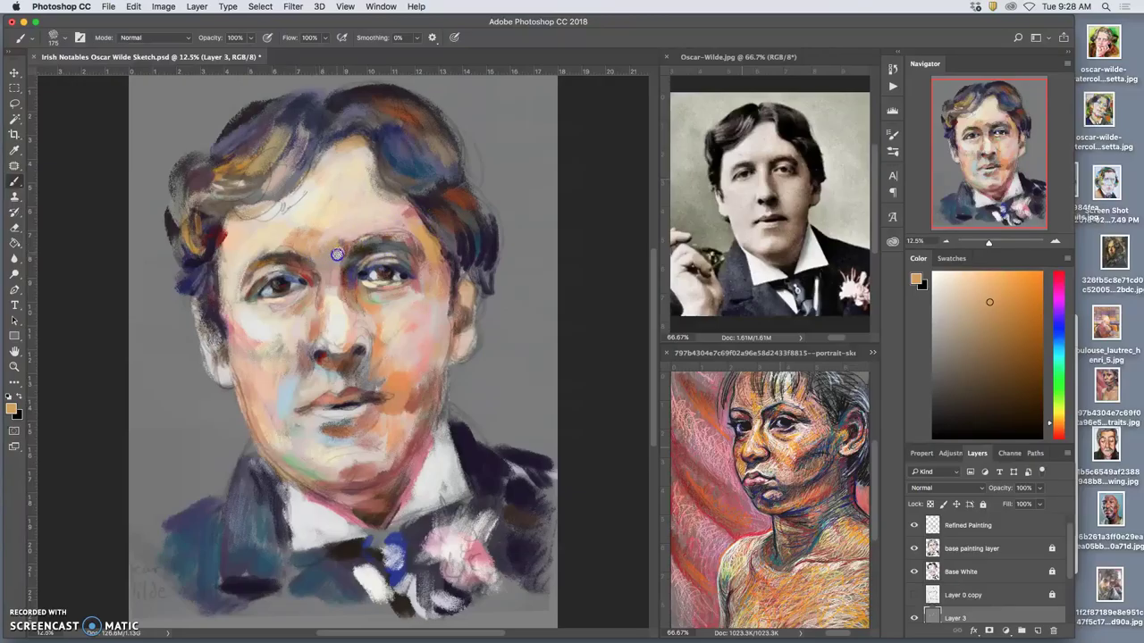
pyautogui.keyDown('alt'); pyautogui.click(371, 309); pyautogui.keyUp('alt')
pyautogui.click(323, 252)
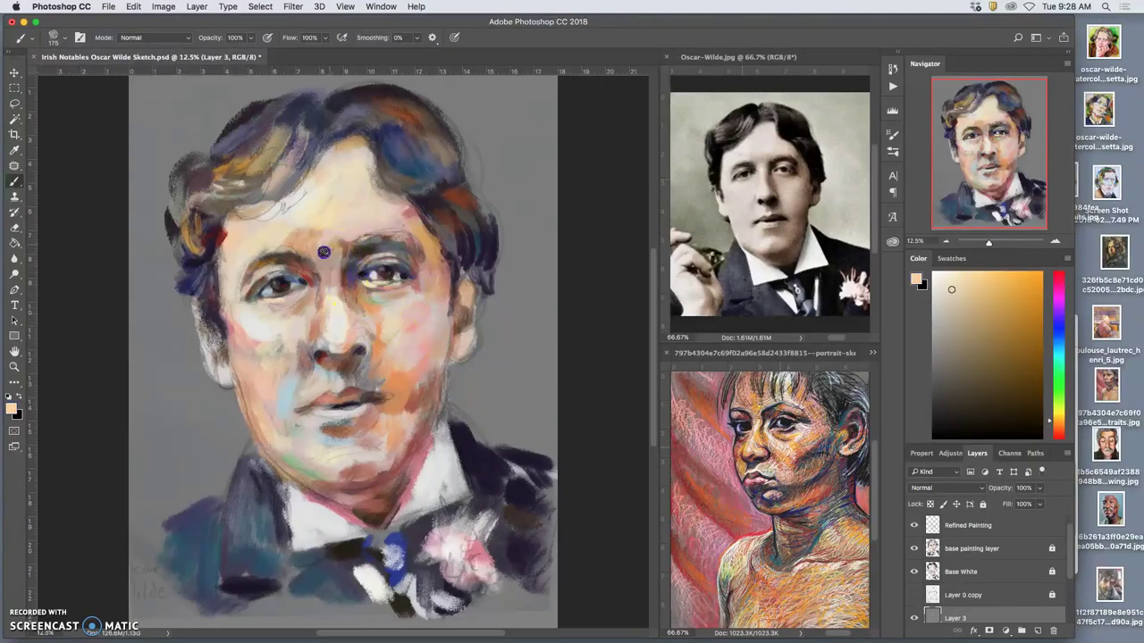
pyautogui.keyDown('alt'); pyautogui.click(336, 309); pyautogui.keyUp('alt')
pyautogui.moveTo(351, 346)
pyautogui.mouseDown()
pyautogui.moveTo(323, 359)
pyautogui.moveTo(318, 340)
pyautogui.moveTo(323, 354)
pyautogui.mouseUp()
# - Make Refined Painting the active layer and switch its visibility off and on to check what it contains
pyautogui.moveTo(1069, 568)
pyautogui.mouseDown()
pyautogui.moveTo(1071, 558)
pyautogui.moveTo(1067, 584)
pyautogui.mouseUp()
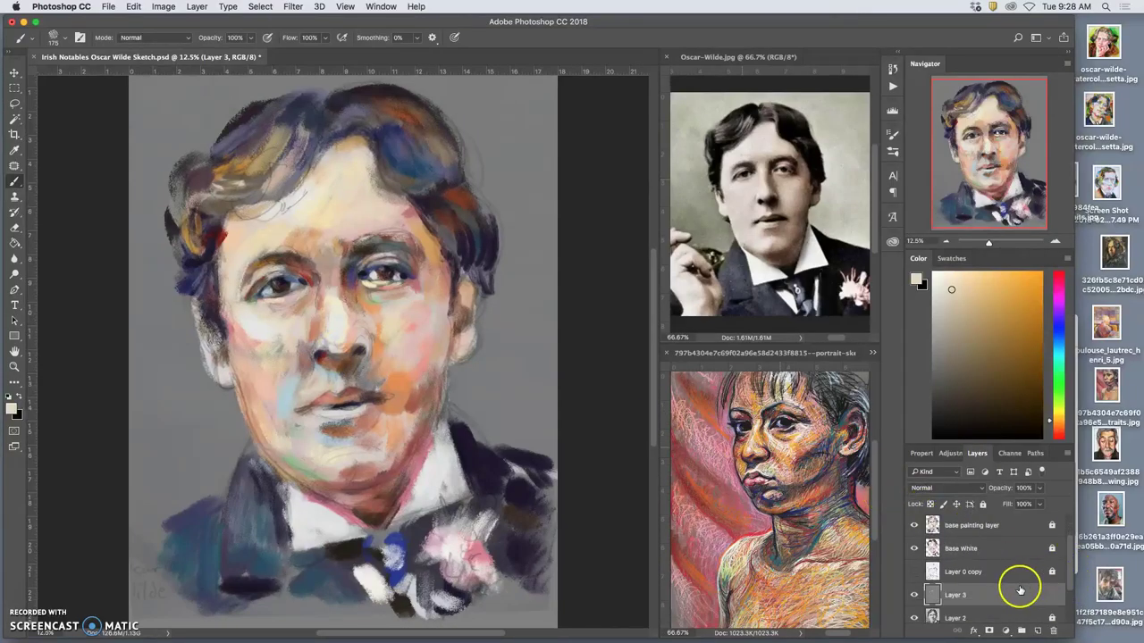
pyautogui.scroll(1, 1068, 552)
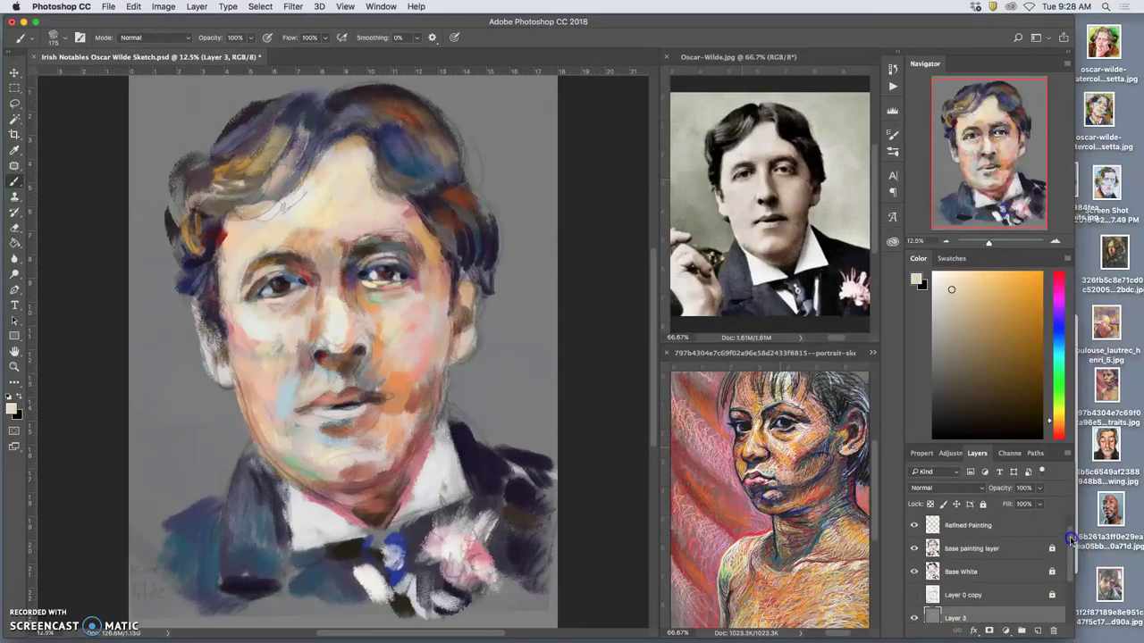
pyautogui.click(1014, 528)
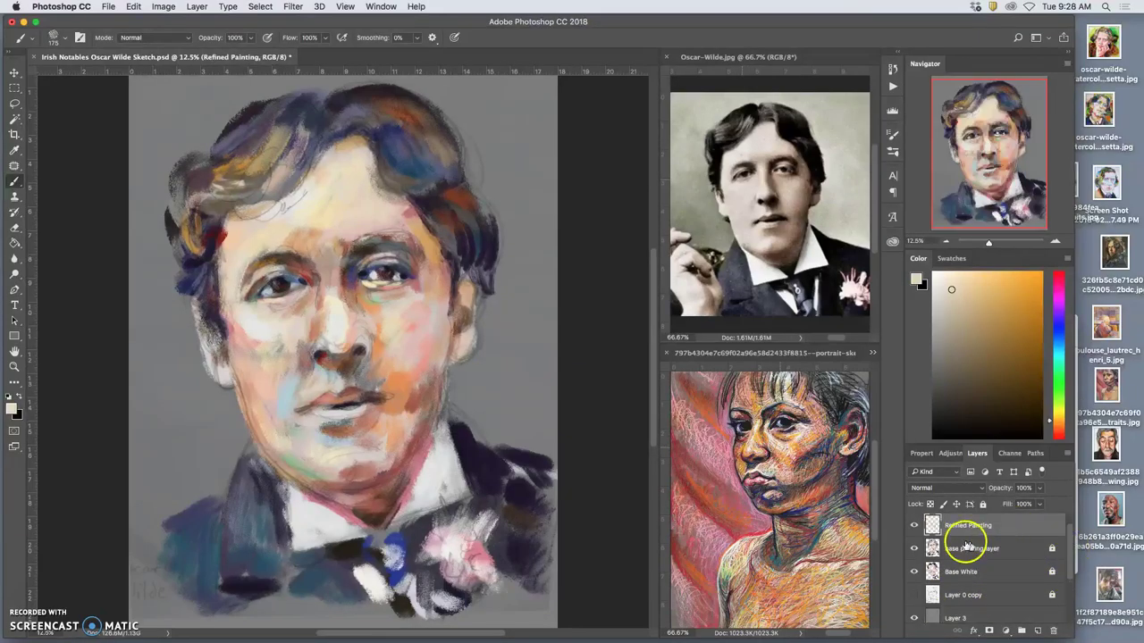
pyautogui.click(914, 526)
pyautogui.click(914, 525)
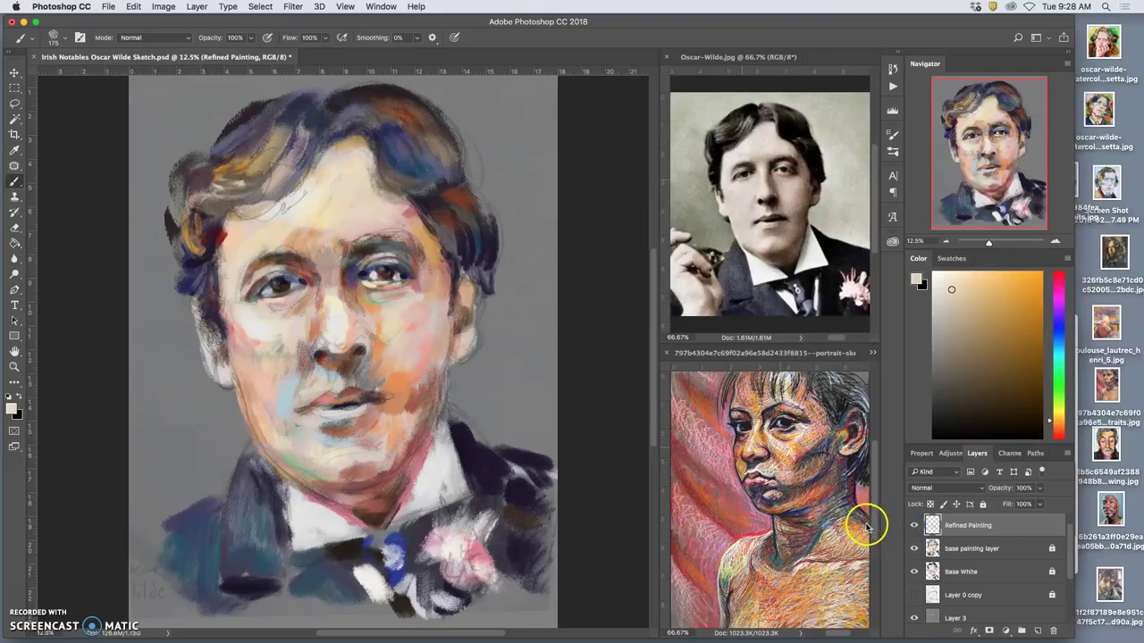
# - On the base painting layer, select the empty area around the portrait with the Magic Wand, and invert the selection to the figure
pyautogui.moveTo(1071, 544); pyautogui.dragTo(1071, 553)
pyautogui.click(1008, 594)
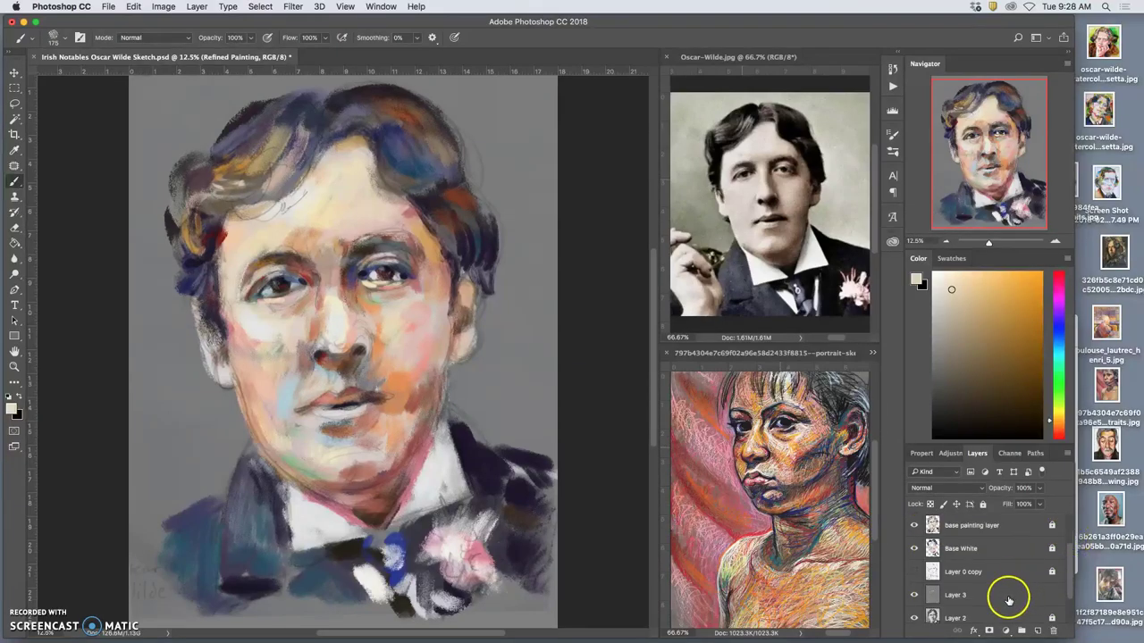
pyautogui.click(1025, 531)
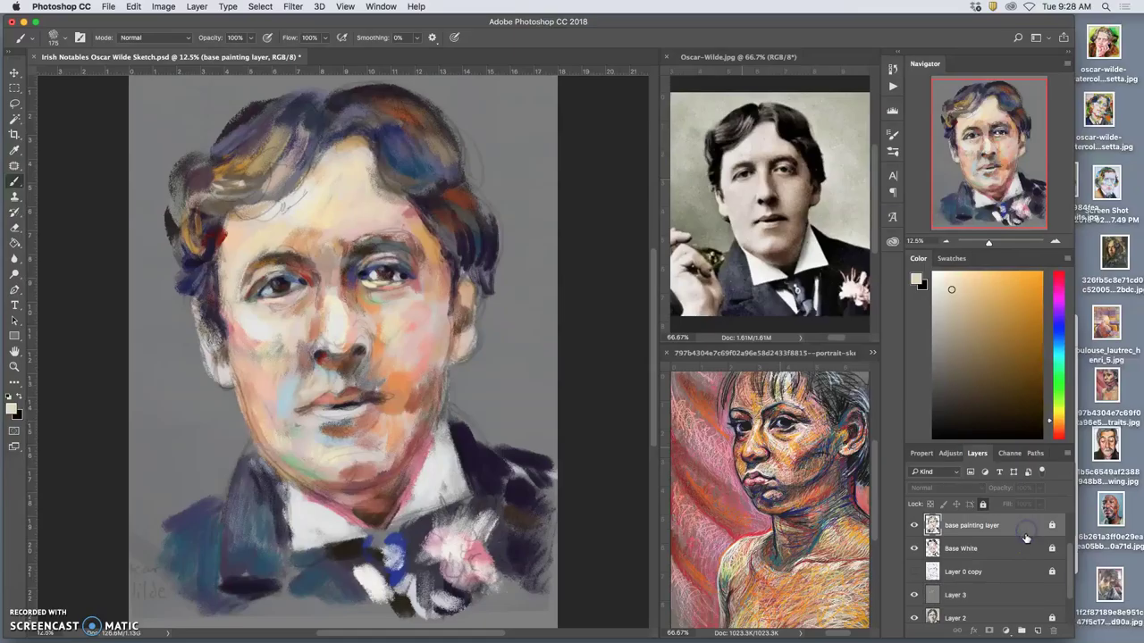
pyautogui.click(1071, 537)
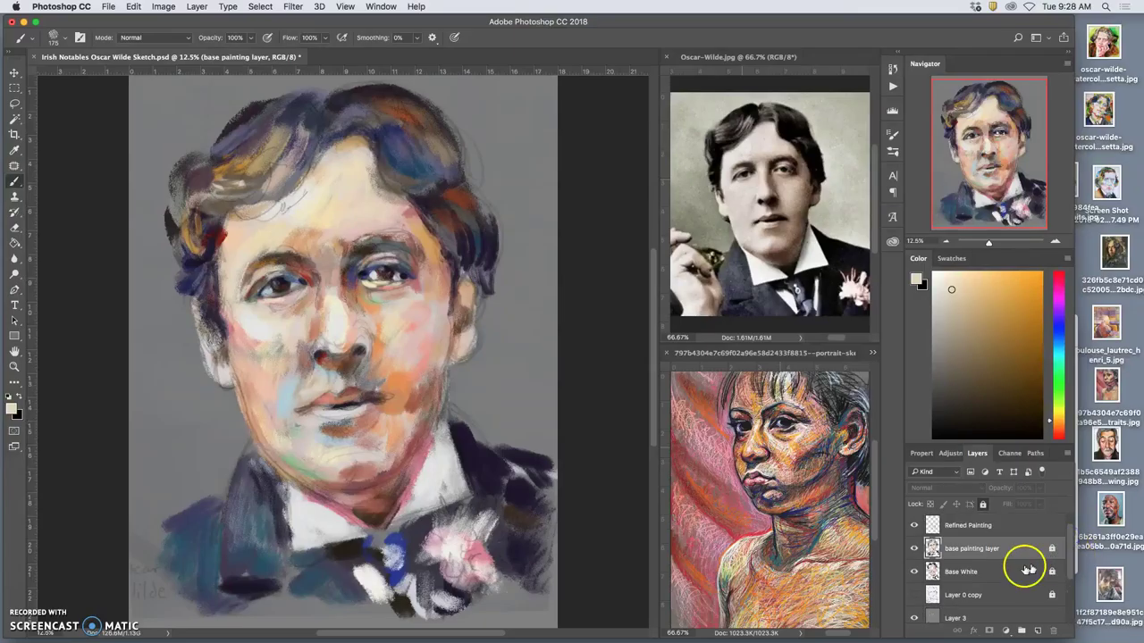
pyautogui.click(13, 122)
pyautogui.click(135, 117)
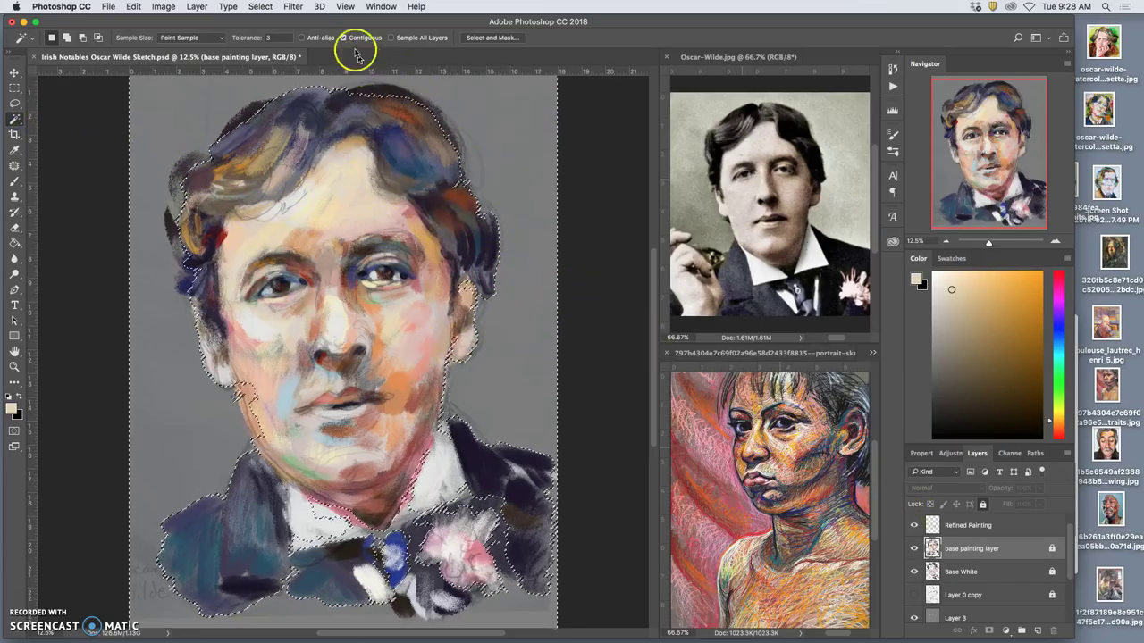
pyautogui.click(260, 6)
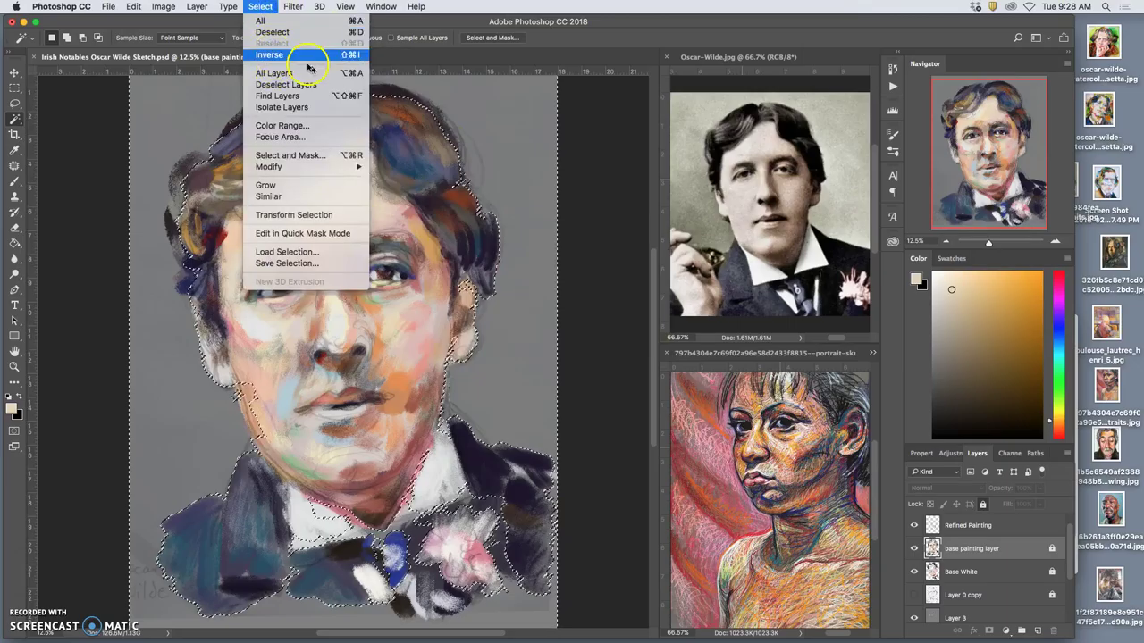
pyautogui.click(269, 55)
# - Make Layer 3 active and hide the Base White, base painting layer and Refined Painting layers
pyautogui.click(984, 614)
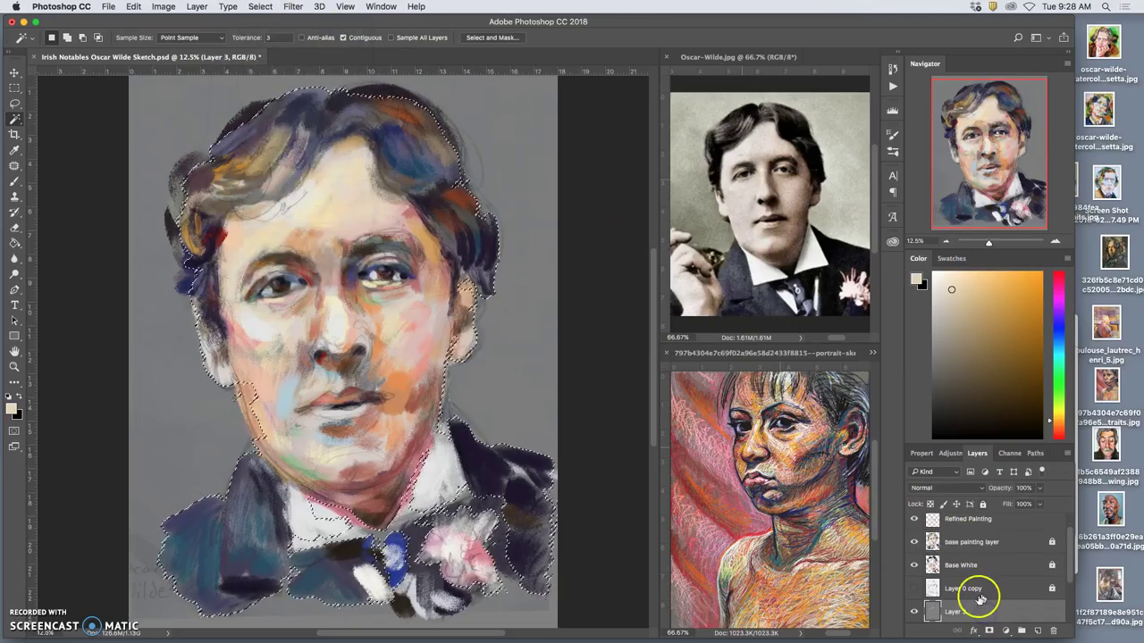
pyautogui.click(914, 566)
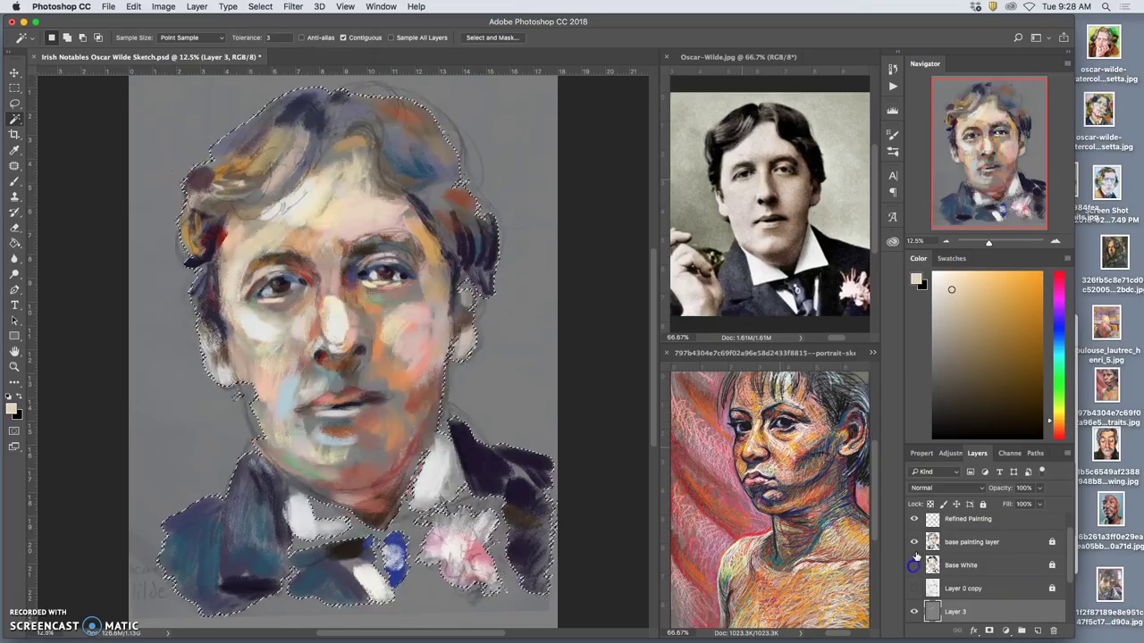
pyautogui.click(915, 543)
pyautogui.click(914, 520)
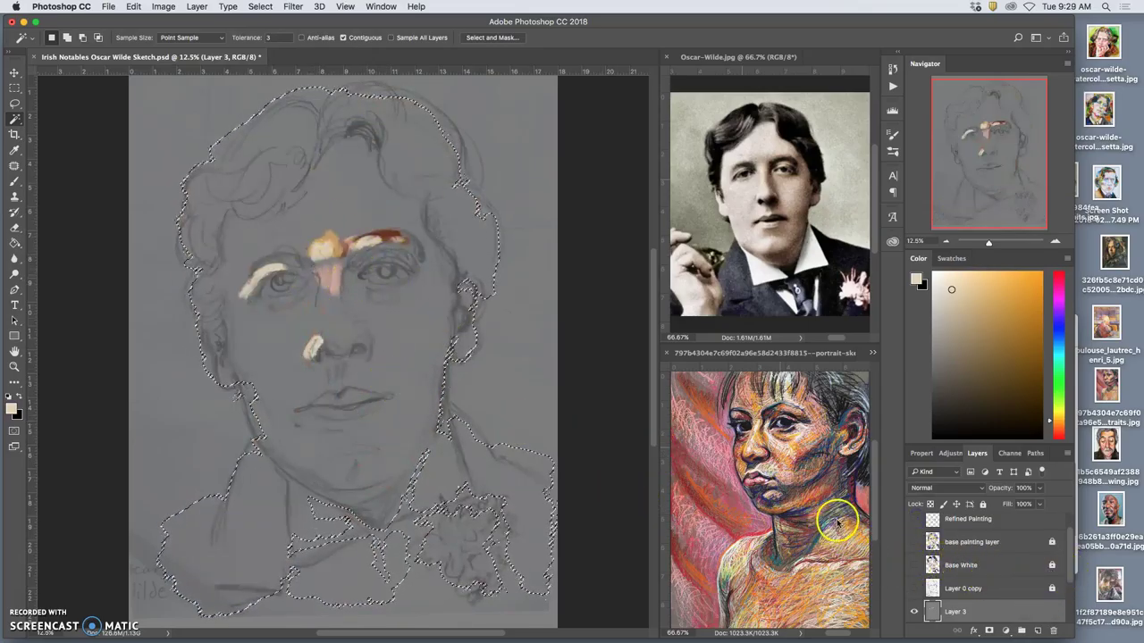
# - Copy the selected figure area of Layer 3 to a new layer and place it directly below Base White
pyautogui.hotkey('ctrl', 'j')
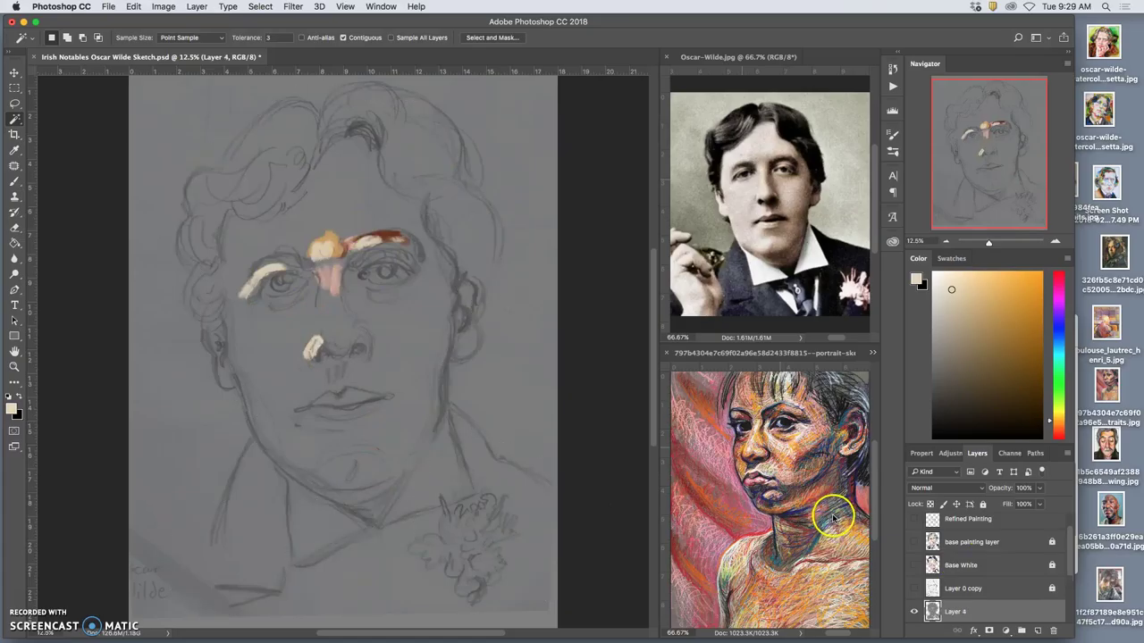
pyautogui.hotkey('ctrl', ']')
pyautogui.press('super+bracketright')
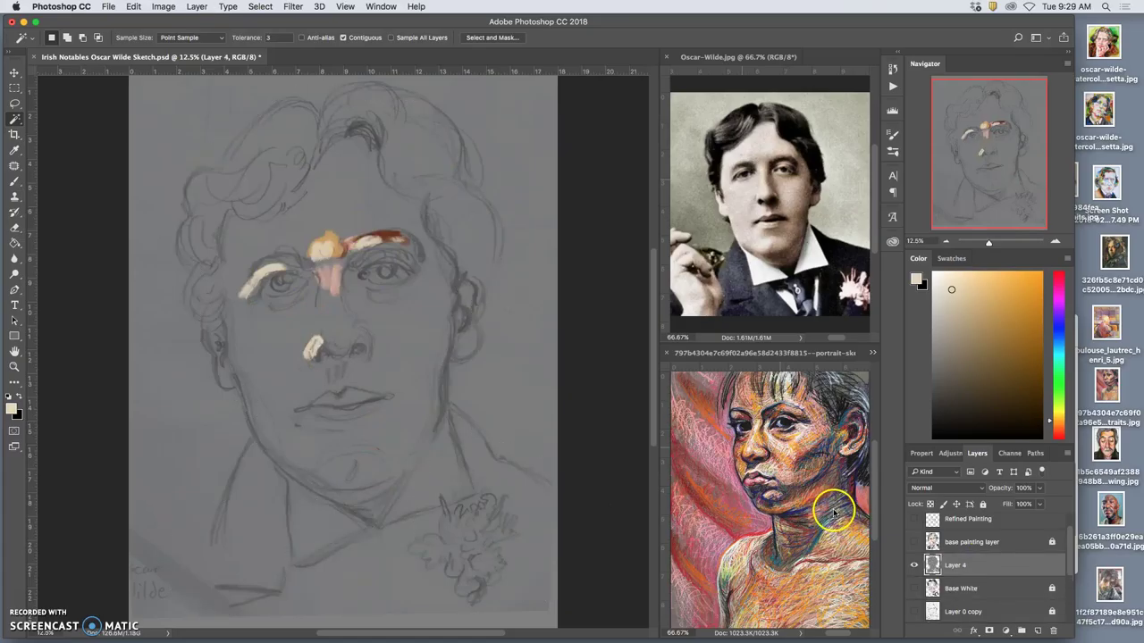
pyautogui.press('super+bracketleft')
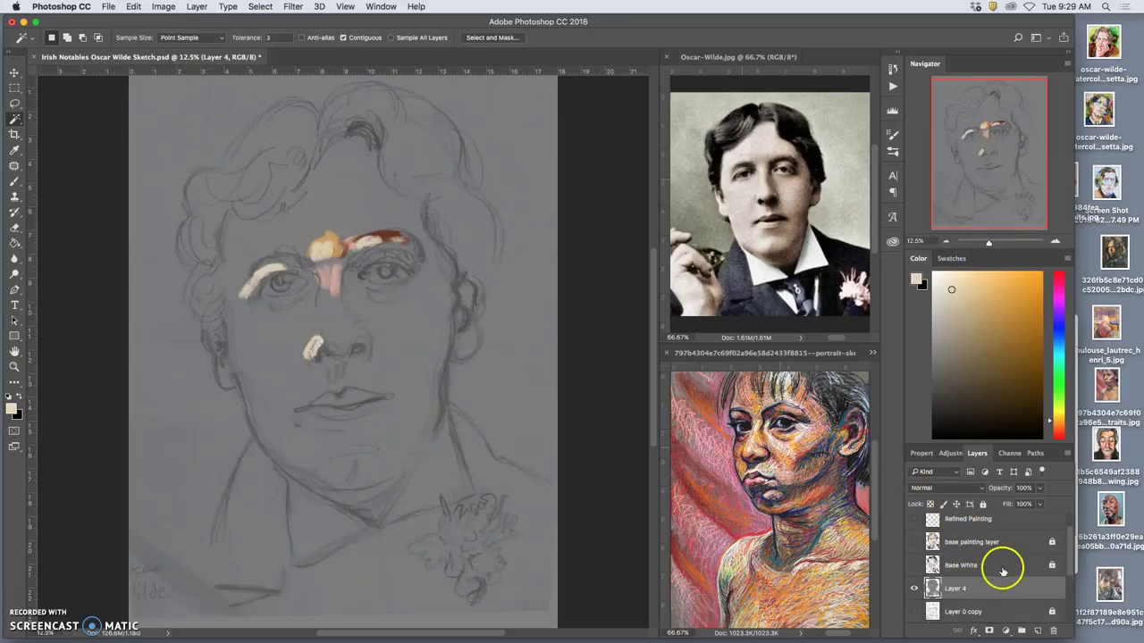
# - Rename the copied silhouette layer Base Gray, and fully lock both it and Layer 3
pyautogui.doubleClick(957, 588)
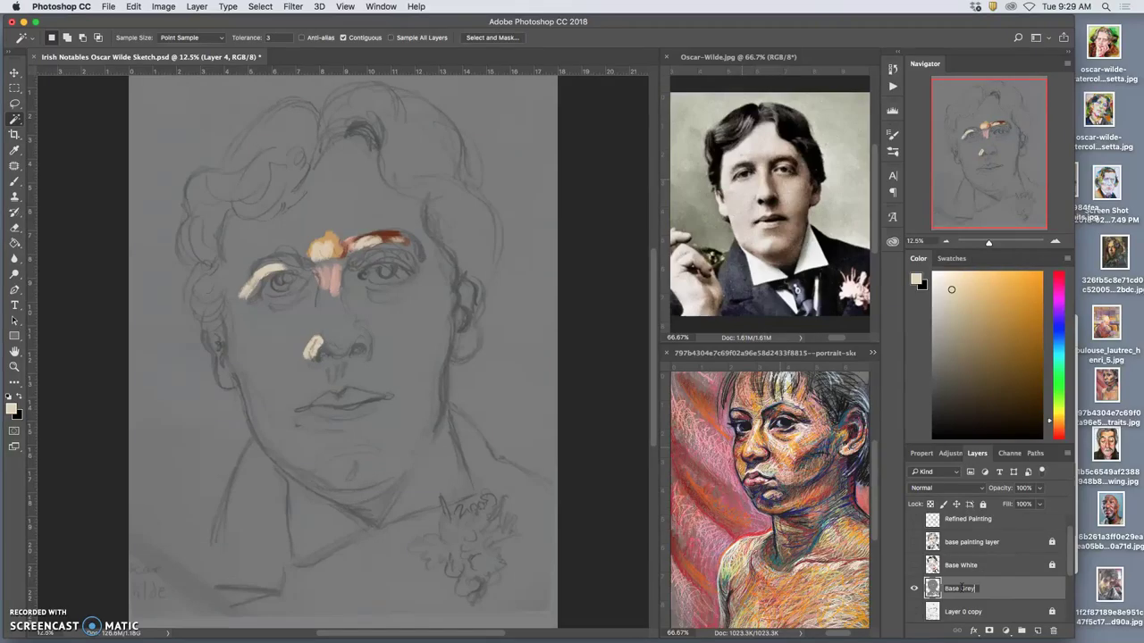
pyautogui.click(991, 587)
pyautogui.click(984, 505)
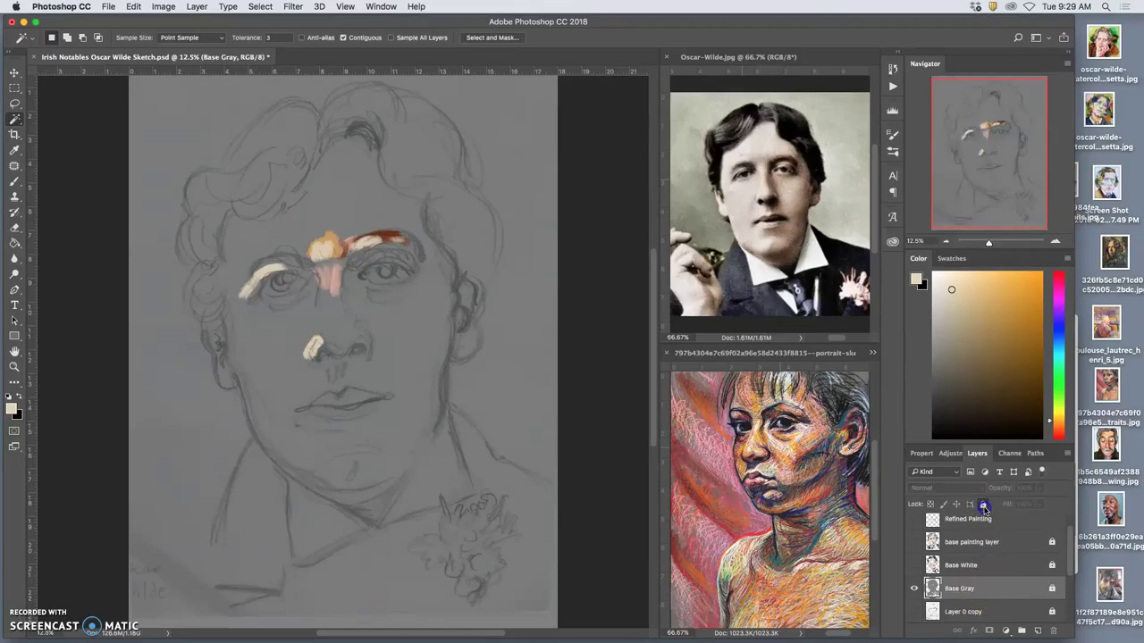
pyautogui.scroll(-3, 1001, 564)
pyautogui.scroll(1, 1004, 573)
pyautogui.click(995, 584)
pyautogui.click(984, 504)
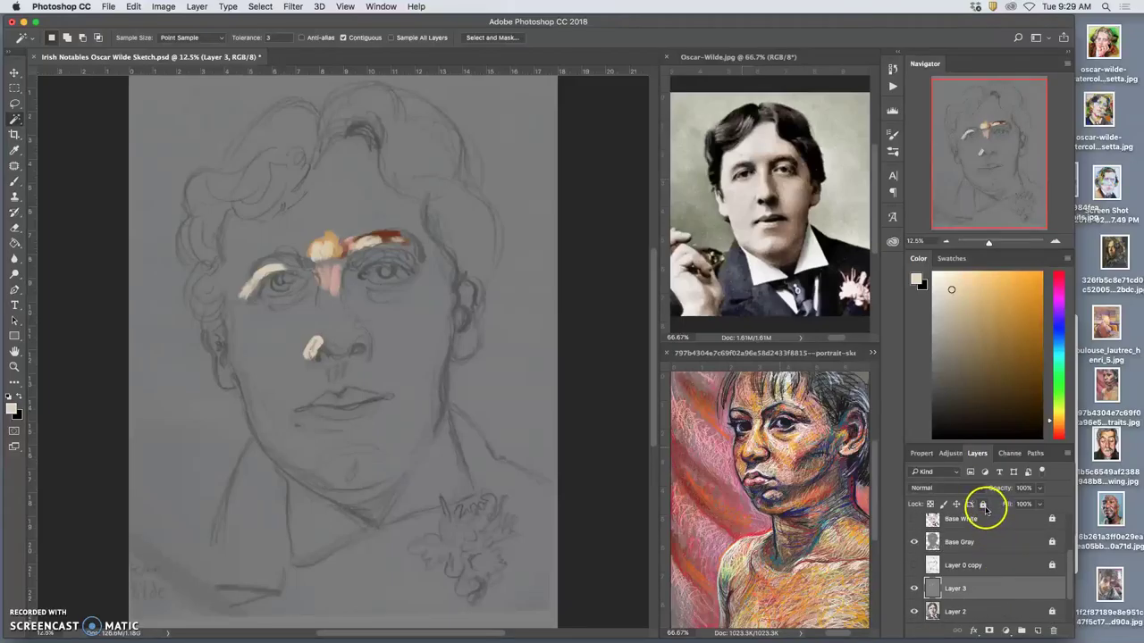
# - Show Base White, base painting layer and Refined Painting again with Refined Painting active, and save the document
pyautogui.scroll(4, 995, 548)
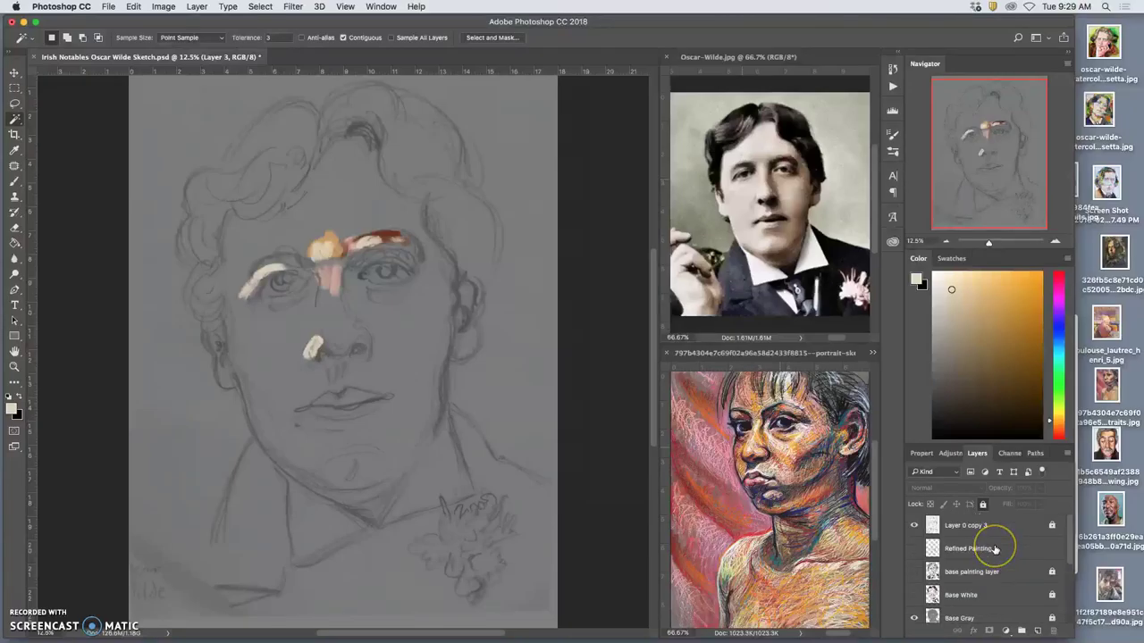
pyautogui.scroll(-4, 995, 549)
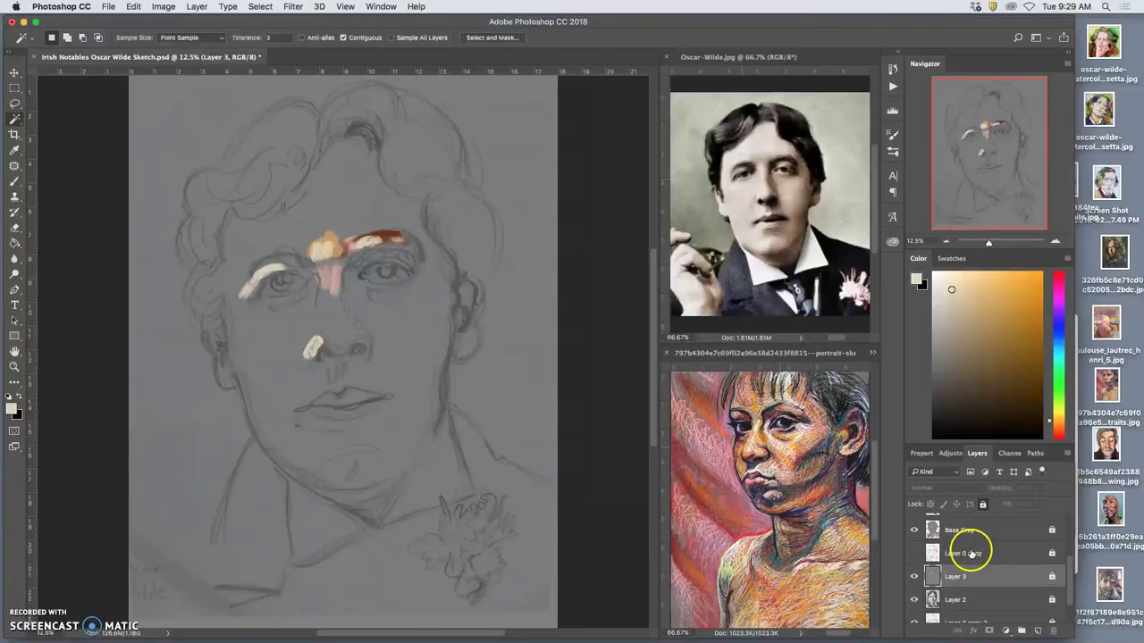
pyautogui.scroll(3, 973, 546)
pyautogui.scroll(1, 972, 554)
pyautogui.click(915, 573)
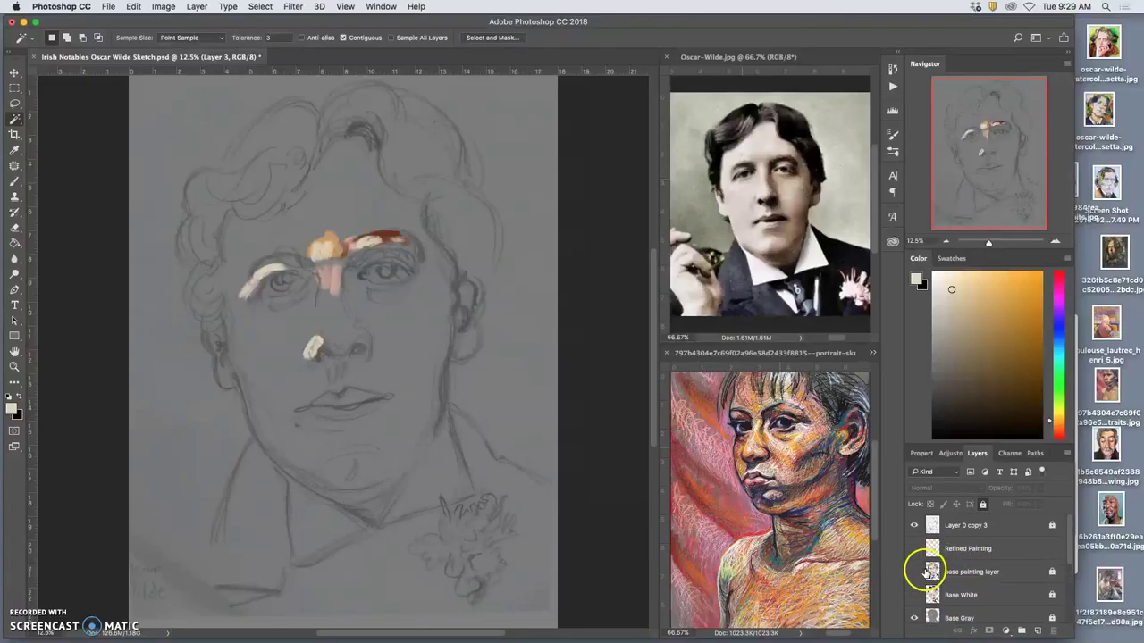
pyautogui.click(913, 547)
pyautogui.click(974, 548)
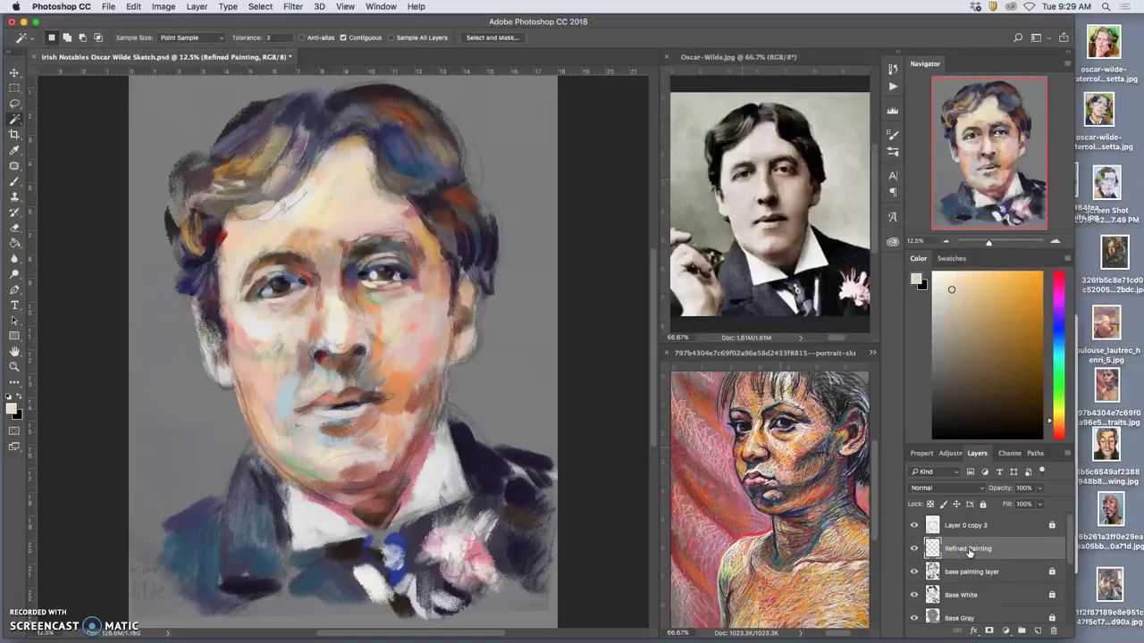
pyautogui.hotkey('ctrl', 's')
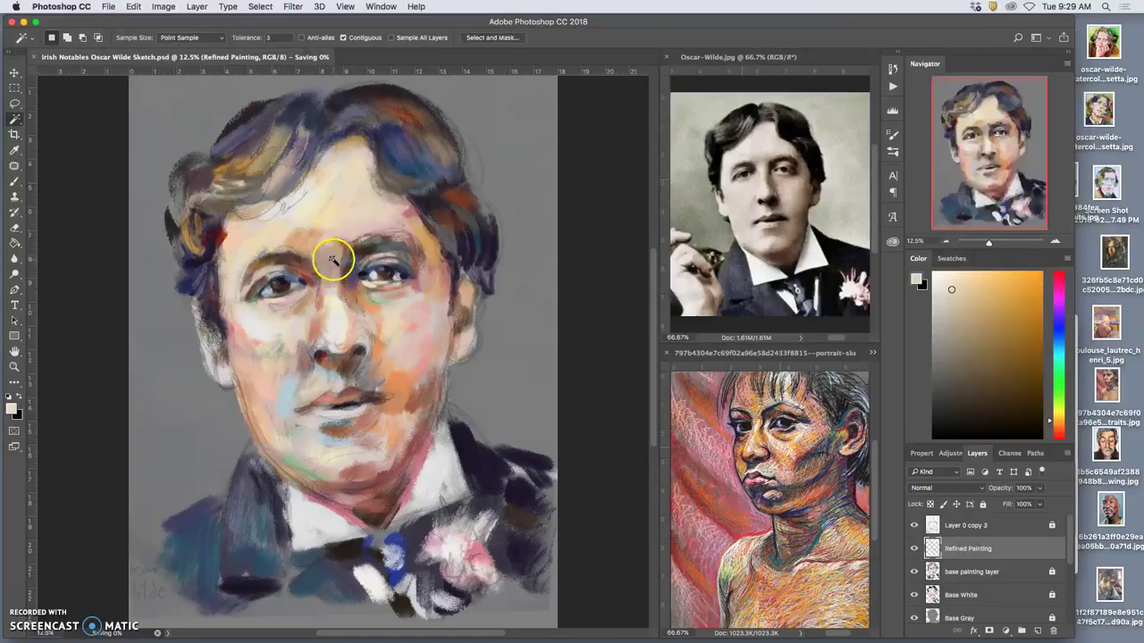
# - Brush light cream and peach tones sampled from the face over the forehead, from the left hairline down to the brow
pyautogui.click(16, 185)
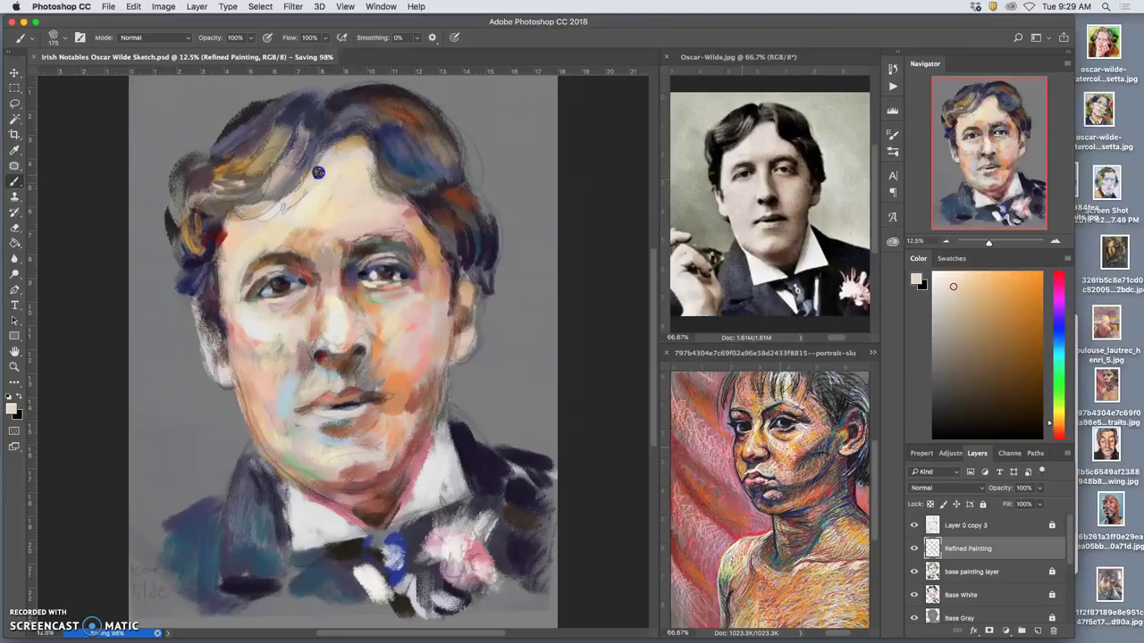
pyautogui.moveTo(265, 215); pyautogui.dragTo(282, 208)
pyautogui.keyDown('alt'); pyautogui.click(287, 213); pyautogui.keyUp('alt')
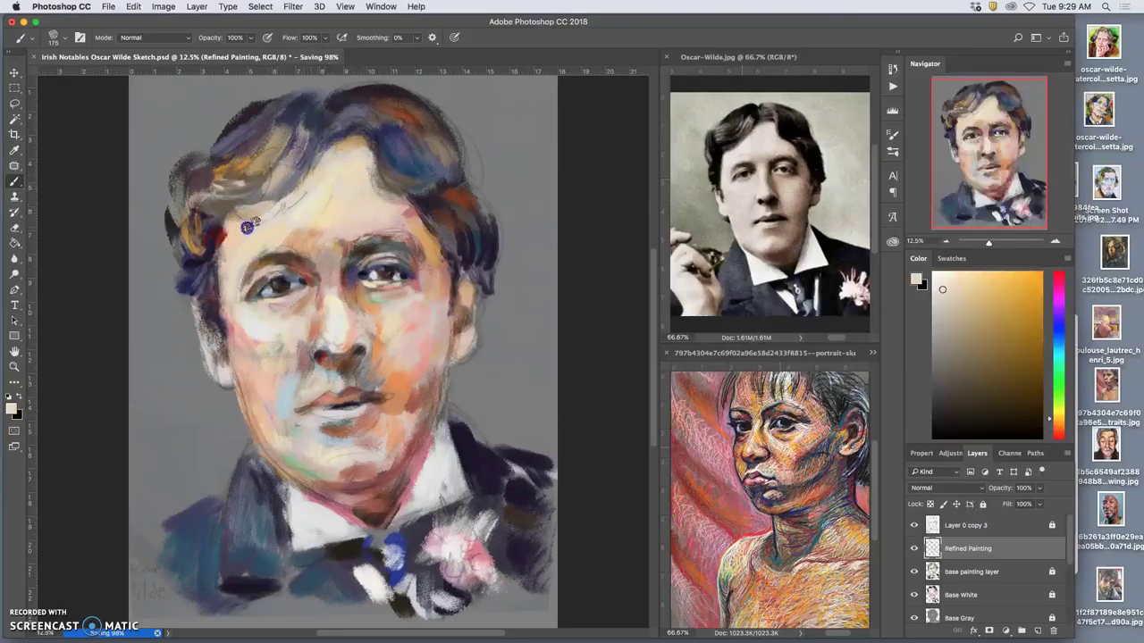
pyautogui.keyDown('alt'); pyautogui.click(306, 248); pyautogui.keyUp('alt')
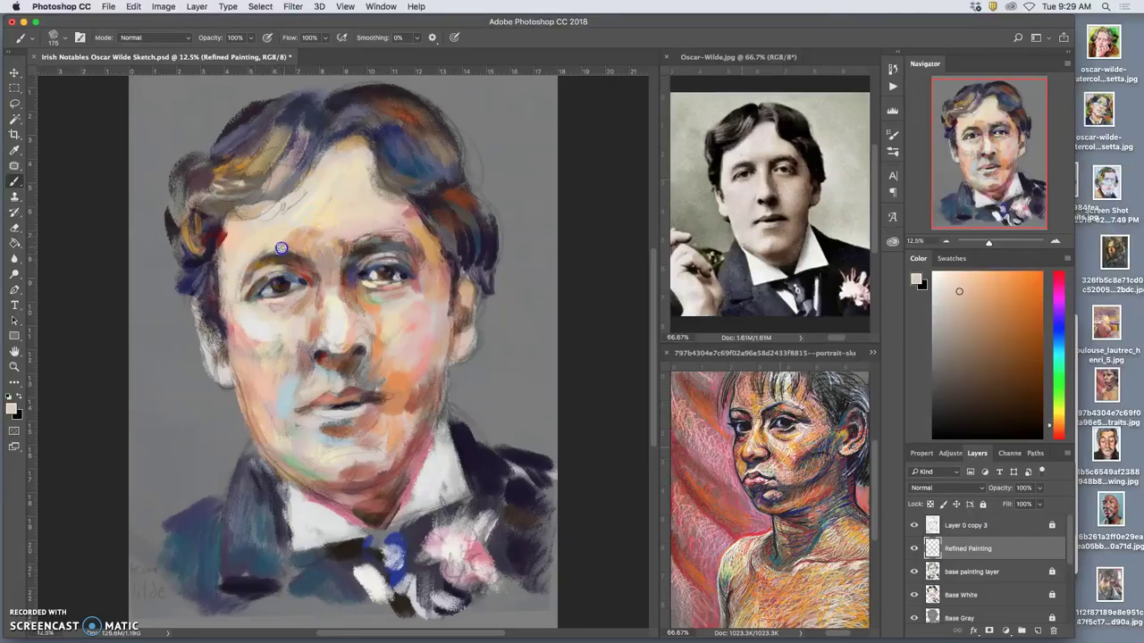
pyautogui.keyDown('alt'); pyautogui.click(347, 262); pyautogui.keyUp('alt')
pyautogui.keyDown('alt'); pyautogui.click(331, 230); pyautogui.keyUp('alt')
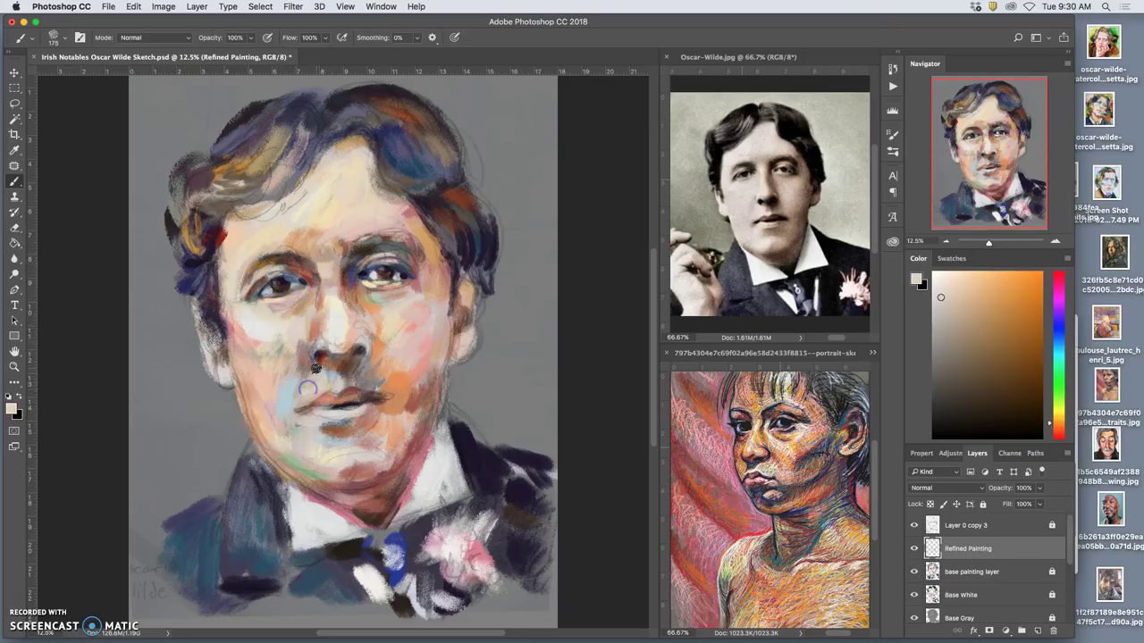
# - Brush sampled light pink and rose over the left cheek, and a sampled terracotta tone on the cheek beside the nose
pyautogui.keyDown('alt'); pyautogui.click(256, 328); pyautogui.keyUp('alt')
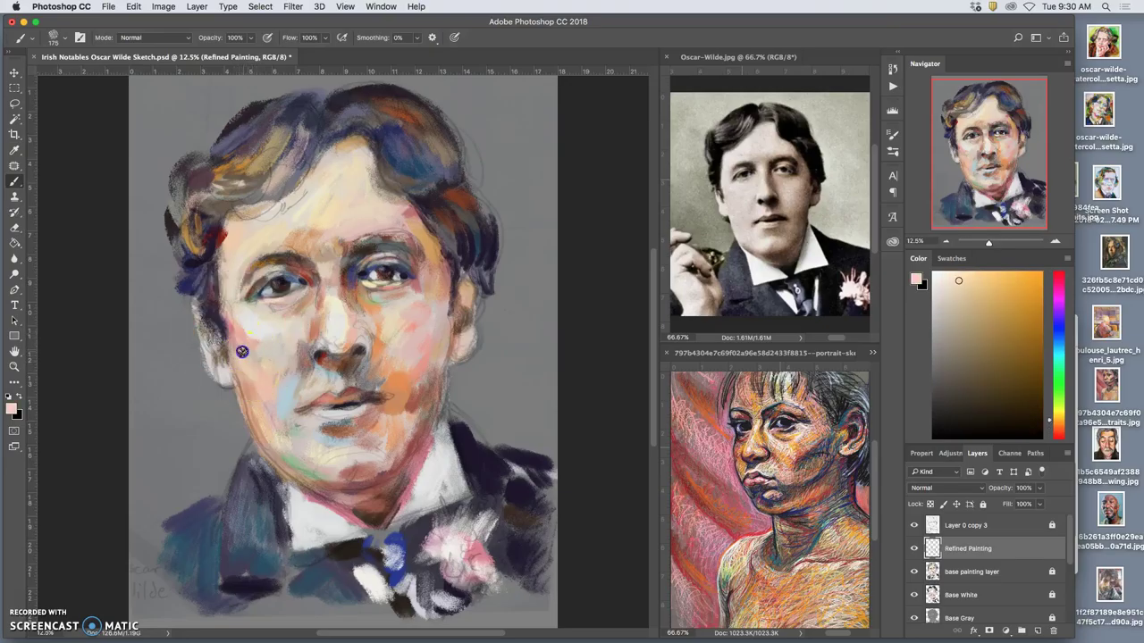
pyautogui.keyDown('alt'); pyautogui.click(230, 327); pyautogui.keyUp('alt')
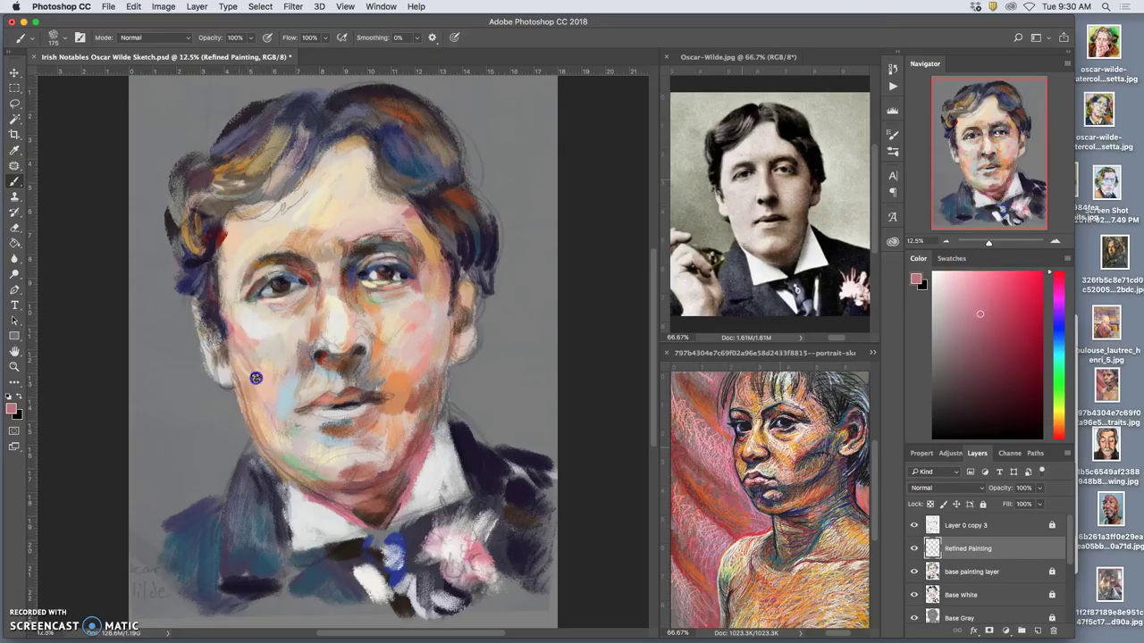
pyautogui.keyDown('alt'); pyautogui.click(396, 388); pyautogui.keyUp('alt')
pyautogui.moveTo(386, 357); pyautogui.dragTo(379, 348)
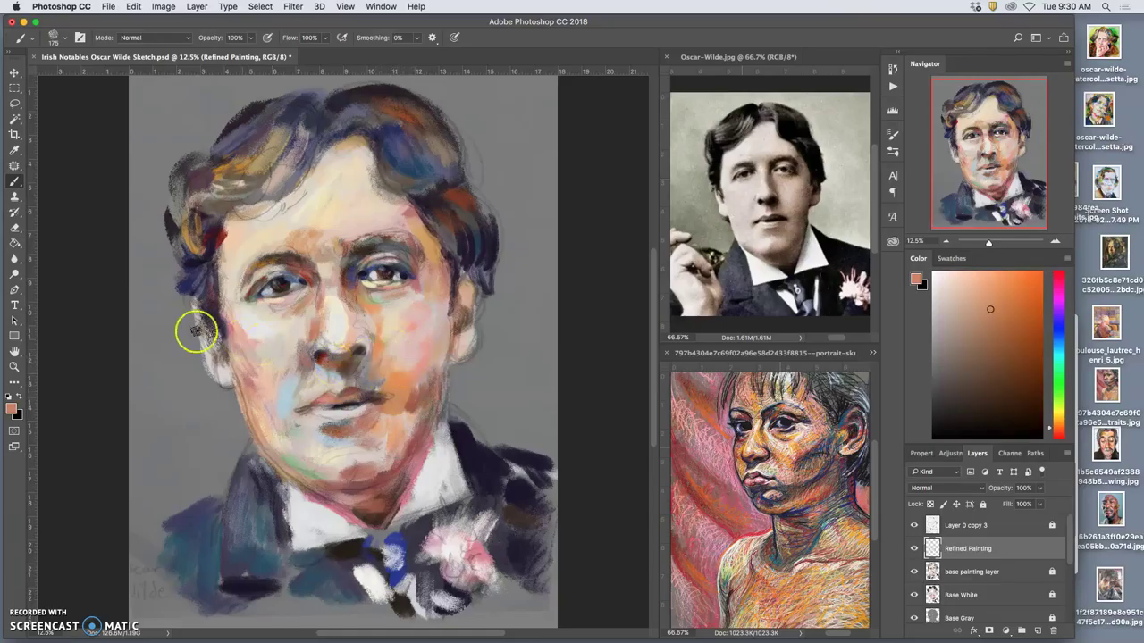
# - Brush terracotta, peach and pale cream tones down the lower left cheek and jawline
pyautogui.moveTo(262, 362)
pyautogui.mouseDown()
pyautogui.moveTo(249, 353)
pyautogui.moveTo(281, 432)
pyautogui.mouseUp()
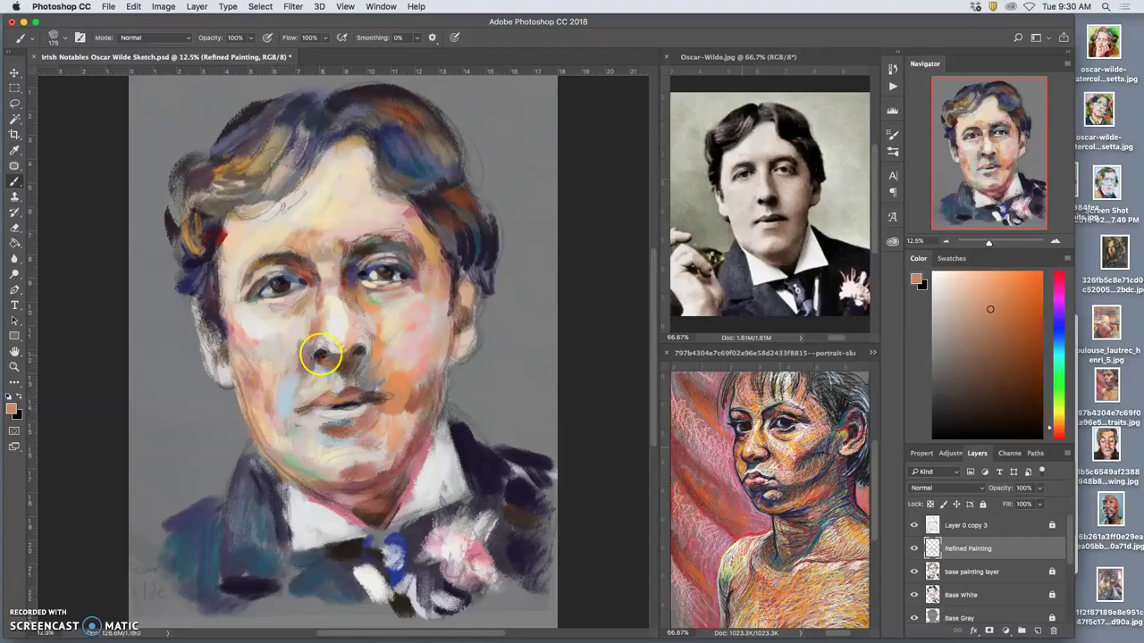
pyautogui.keyDown('alt'); pyautogui.click(277, 379); pyautogui.keyUp('alt')
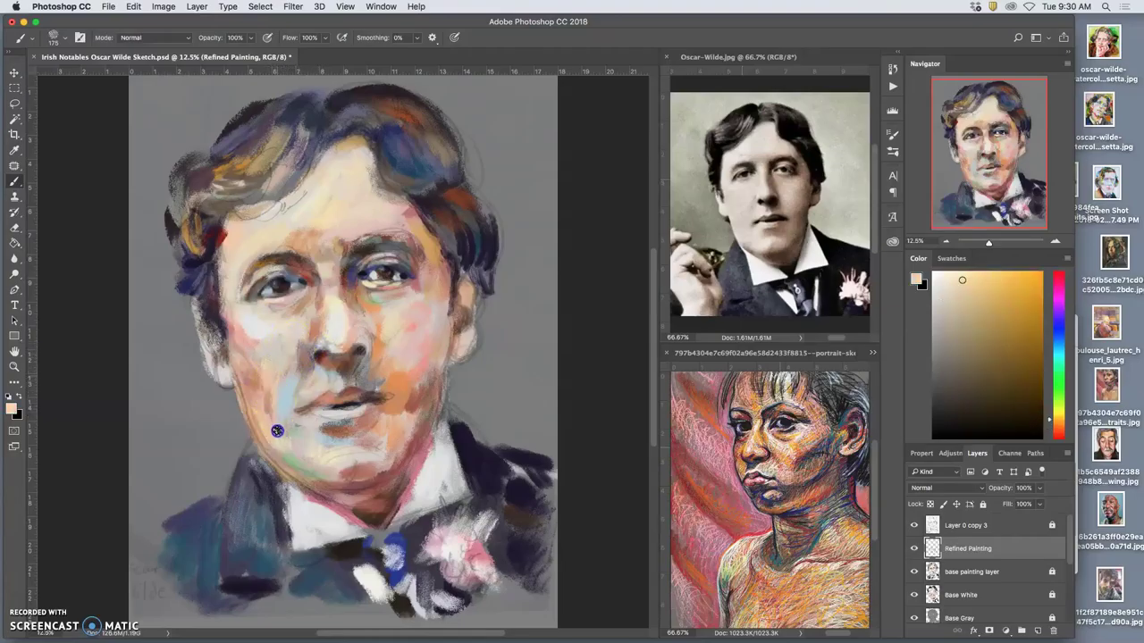
pyautogui.keyDown('alt'); pyautogui.click(261, 407); pyautogui.keyUp('alt')
pyautogui.moveTo(263, 408); pyautogui.dragTo(268, 433)
pyautogui.moveTo(262, 386); pyautogui.dragTo(273, 430)
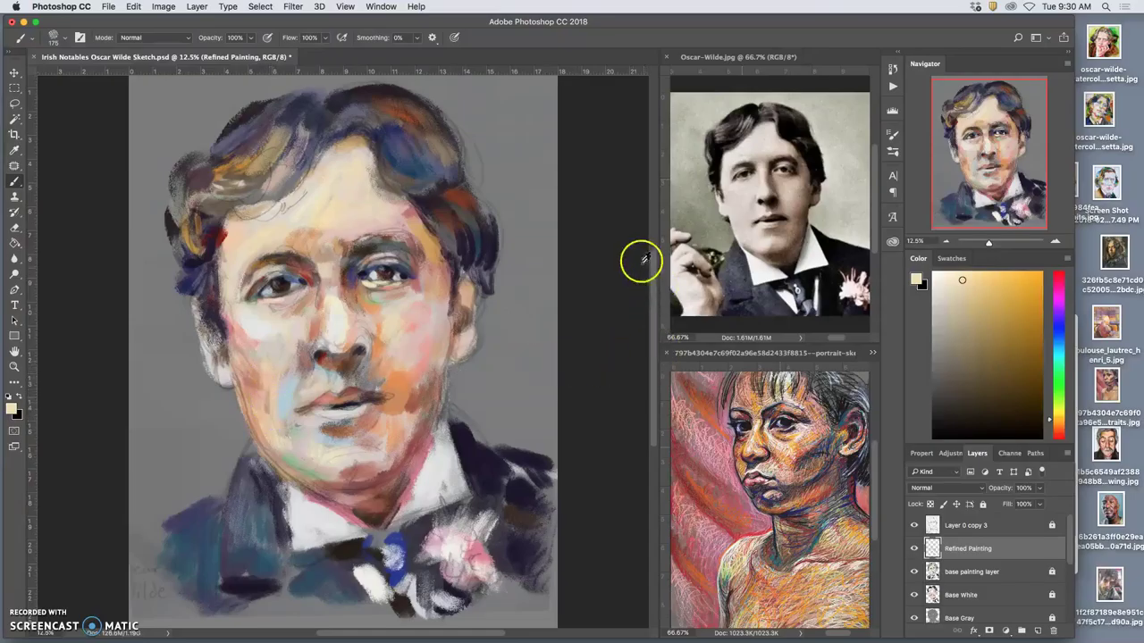
# - Sample a light pink from the colored portrait drawing reference and brush it onto the chin and the side of the nose
pyautogui.keyDown('alt'); pyautogui.click(804, 432); pyautogui.keyUp('alt')
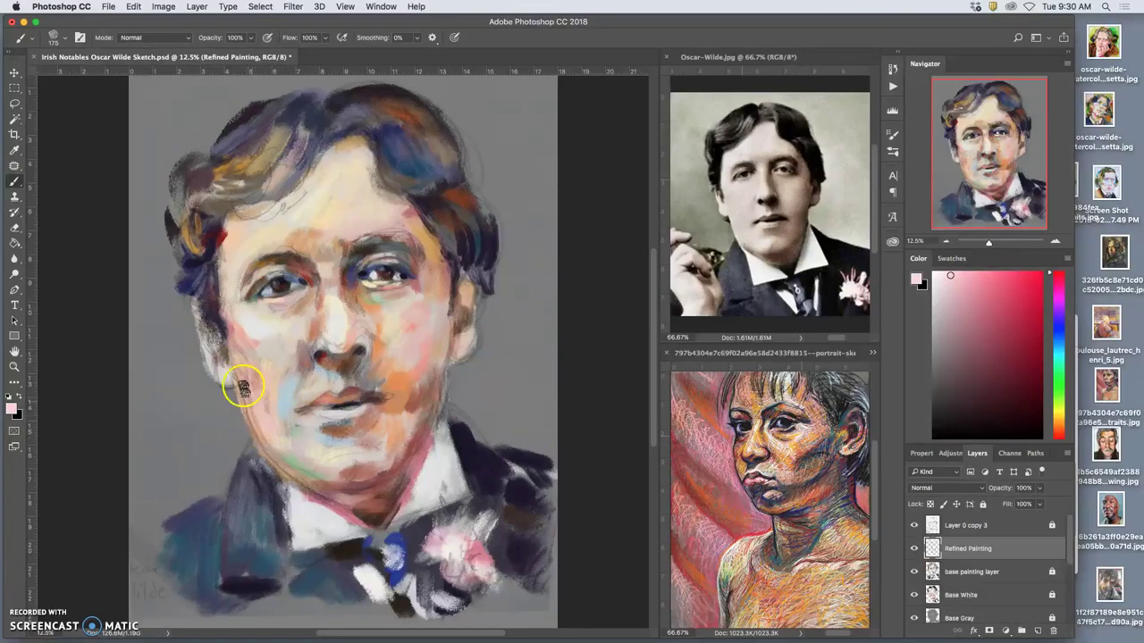
pyautogui.moveTo(289, 464)
pyautogui.mouseDown()
pyautogui.moveTo(333, 469)
pyautogui.moveTo(310, 462)
pyautogui.moveTo(321, 460)
pyautogui.mouseUp()
pyautogui.moveTo(336, 324)
pyautogui.mouseDown()
pyautogui.moveTo(319, 328)
pyautogui.moveTo(319, 317)
pyautogui.mouseUp()
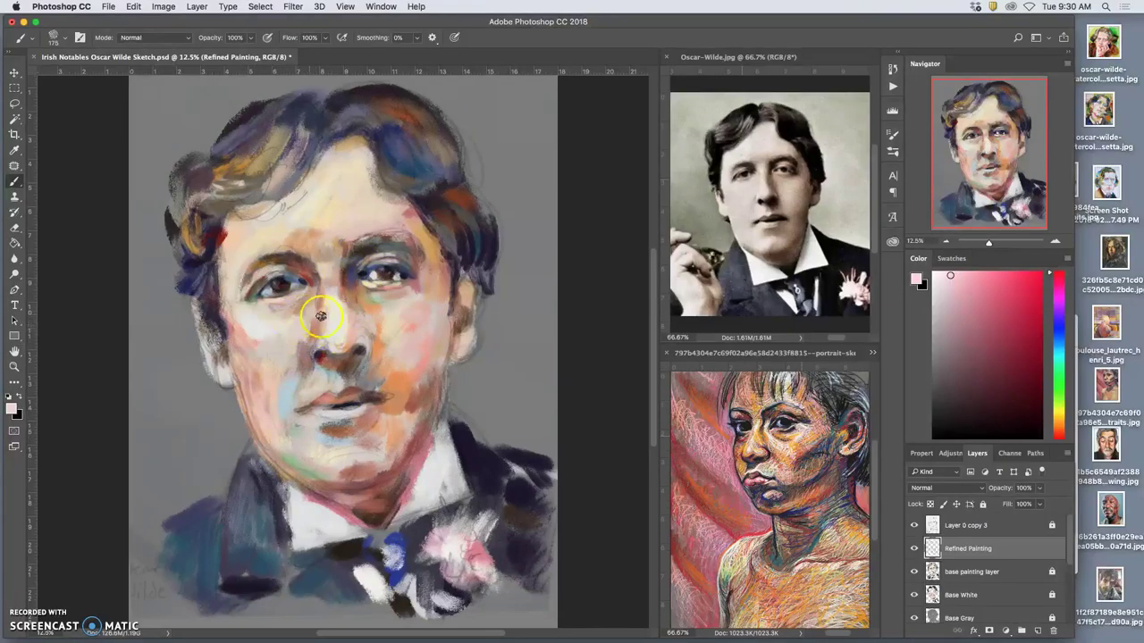
# - Brush sampled pink tones around the outer corner of the right eye, the temple and the forehead edge above the brow
pyautogui.keyDown('alt'); pyautogui.click(390, 220); pyautogui.keyUp('alt')
pyautogui.click(428, 276)
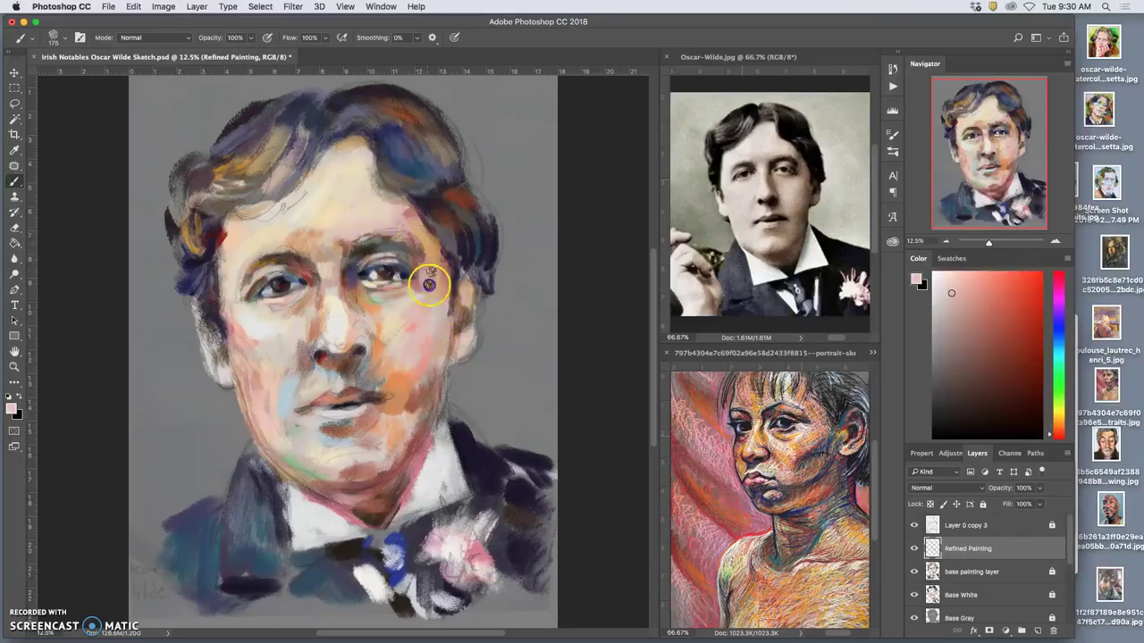
pyautogui.moveTo(443, 276); pyautogui.dragTo(439, 309)
pyautogui.moveTo(418, 241)
pyautogui.mouseDown()
pyautogui.moveTo(395, 206)
pyautogui.moveTo(364, 276)
pyautogui.moveTo(394, 225)
pyautogui.mouseUp()
pyautogui.keyDown('alt'); pyautogui.click(361, 285); pyautogui.keyUp('alt')
pyautogui.keyDown('alt'); pyautogui.click(421, 368); pyautogui.keyUp('alt')
pyautogui.keyDown('alt'); pyautogui.click(401, 213); pyautogui.keyUp('alt')
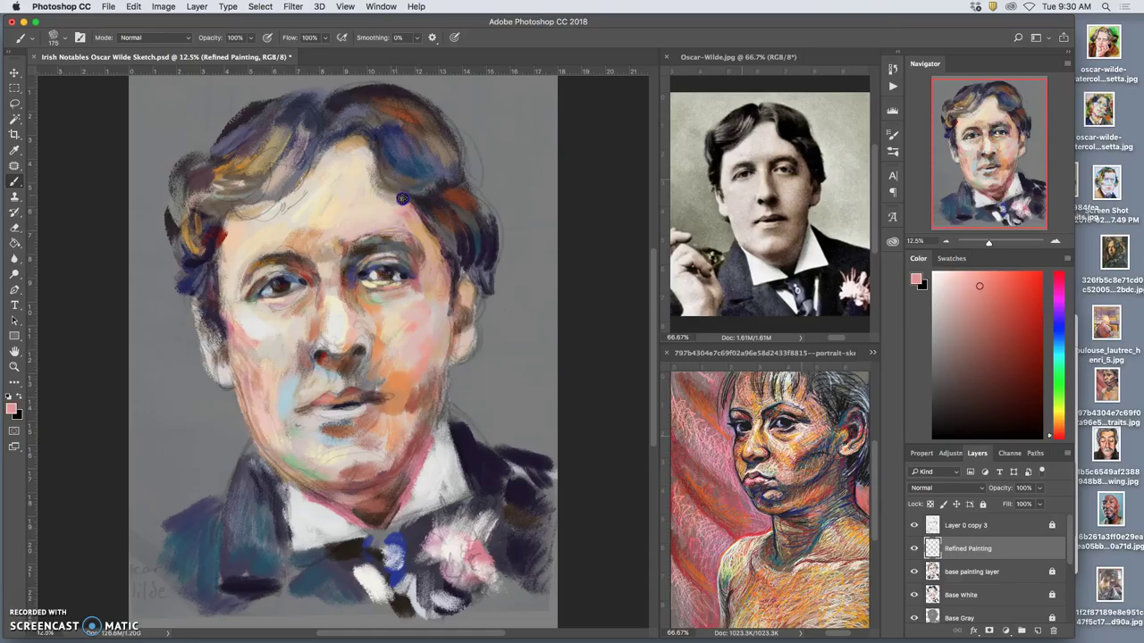
# - Brush a light peach sampled from the forehead along its upper right edge beneath the hair
pyautogui.keyDown('alt'); pyautogui.click(366, 183); pyautogui.keyUp('alt')
pyautogui.click(378, 173)
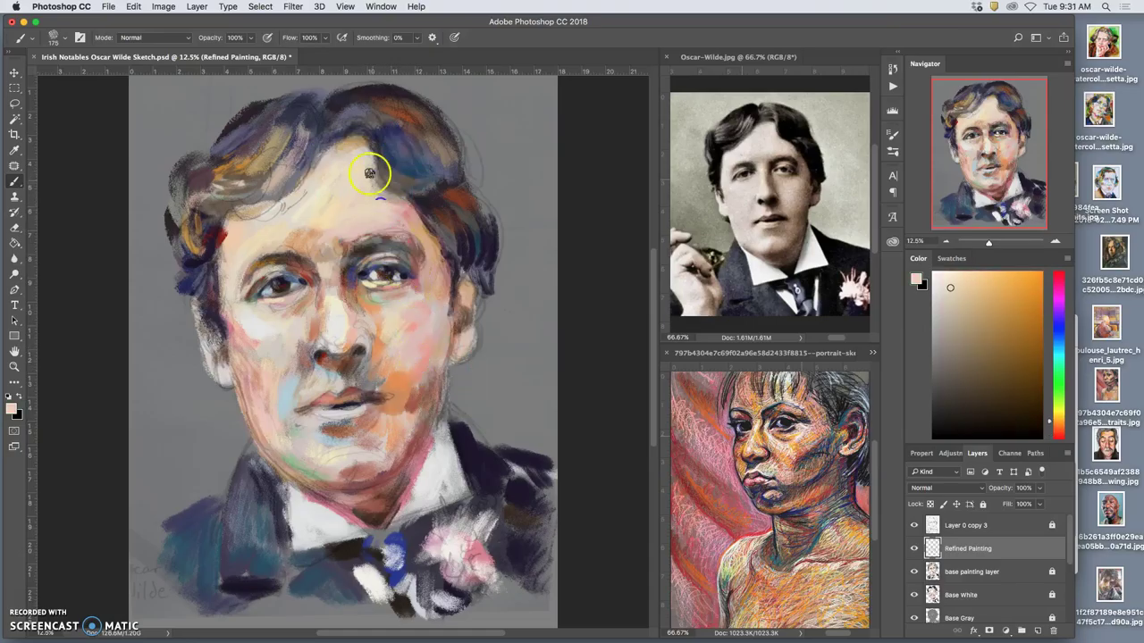
pyautogui.moveTo(374, 187); pyautogui.dragTo(394, 203)
# - Brush dark tones sampled from the hair along the right hairline and into the right side waves, and save the document
pyautogui.keyDown('alt'); pyautogui.click(386, 145); pyautogui.keyUp('alt')
pyautogui.moveTo(376, 136); pyautogui.dragTo(382, 136)
pyautogui.click(396, 133)
pyautogui.keyDown('alt'); pyautogui.click(243, 117); pyautogui.keyUp('alt')
pyautogui.moveTo(379, 136)
pyautogui.mouseDown()
pyautogui.moveTo(419, 166)
pyautogui.moveTo(395, 160)
pyautogui.mouseUp()
pyautogui.keyDown('alt'); pyautogui.click(403, 158); pyautogui.keyUp('alt')
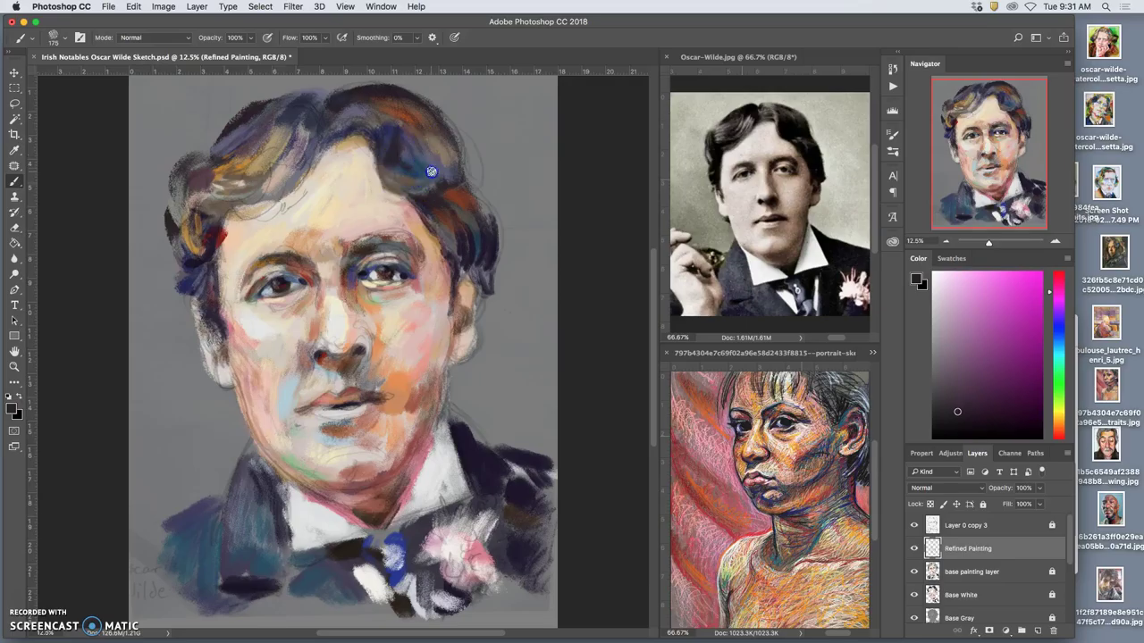
pyautogui.moveTo(436, 178); pyautogui.dragTo(458, 164)
pyautogui.moveTo(438, 166); pyautogui.dragTo(430, 158)
pyautogui.press('super+s')
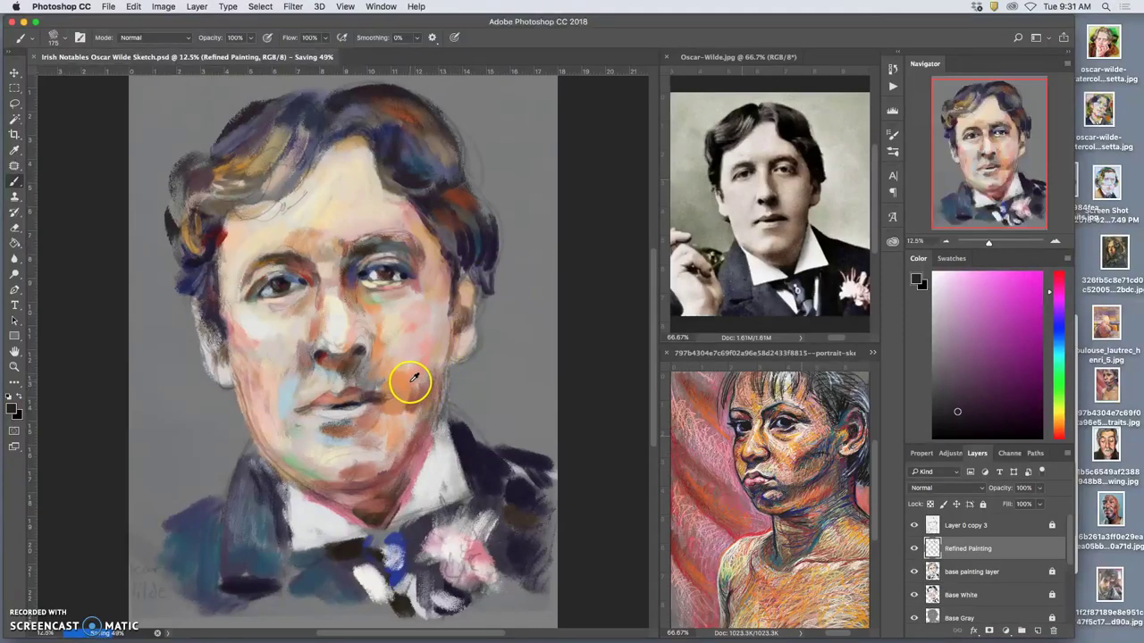
# - Brush a sampled pale pink beside the right corner of the mouth and a sampled dusty rose on the right jaw
pyautogui.keyDown('alt'); pyautogui.click(417, 362); pyautogui.keyUp('alt')
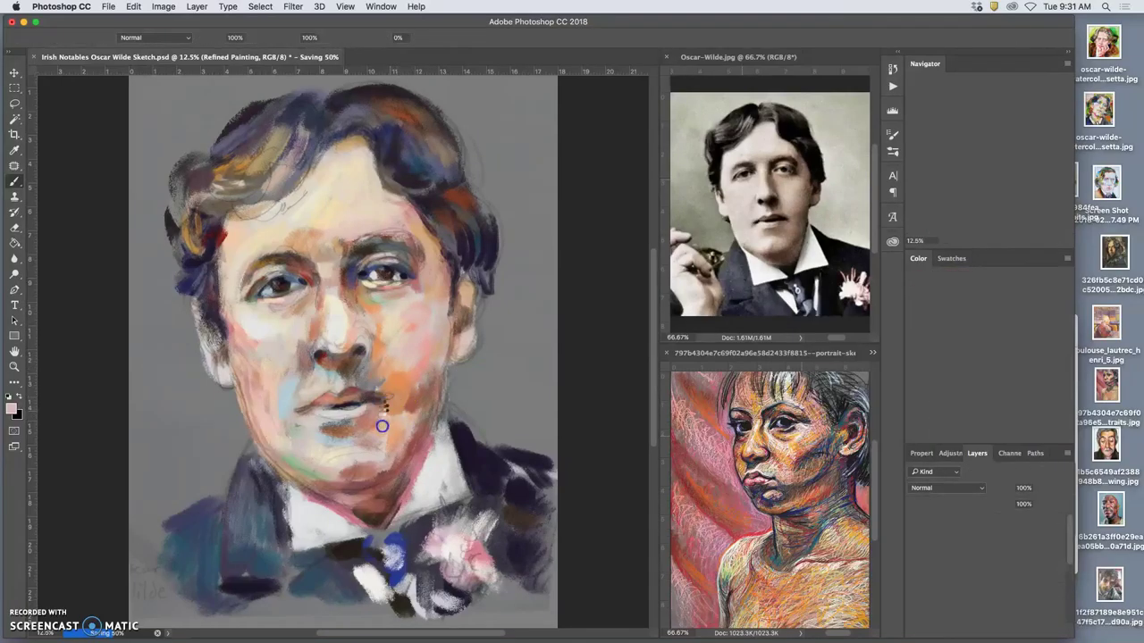
pyautogui.moveTo(385, 422); pyautogui.dragTo(409, 386)
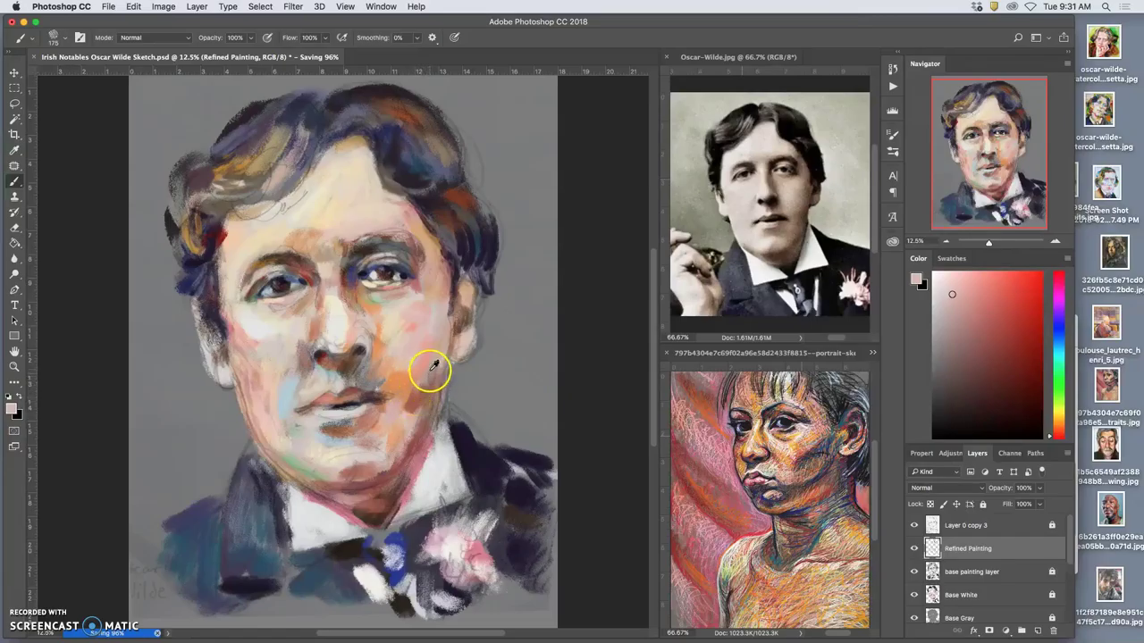
pyautogui.keyDown('alt'); pyautogui.click(416, 291); pyautogui.keyUp('alt')
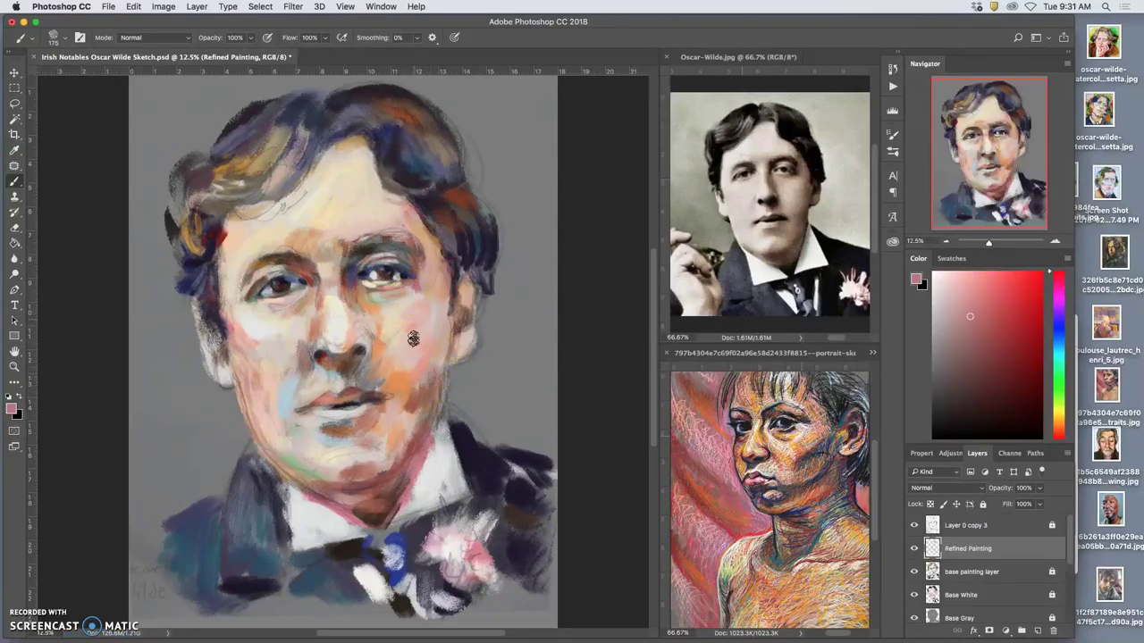
pyautogui.moveTo(427, 392); pyautogui.dragTo(427, 407)
pyautogui.click(371, 476)
# - Brush a light pink sampled from the right cheek over the orange and brown shadows of the lower right cheek
pyautogui.keyDown('alt'); pyautogui.click(413, 348); pyautogui.keyUp('alt')
pyautogui.click(411, 415)
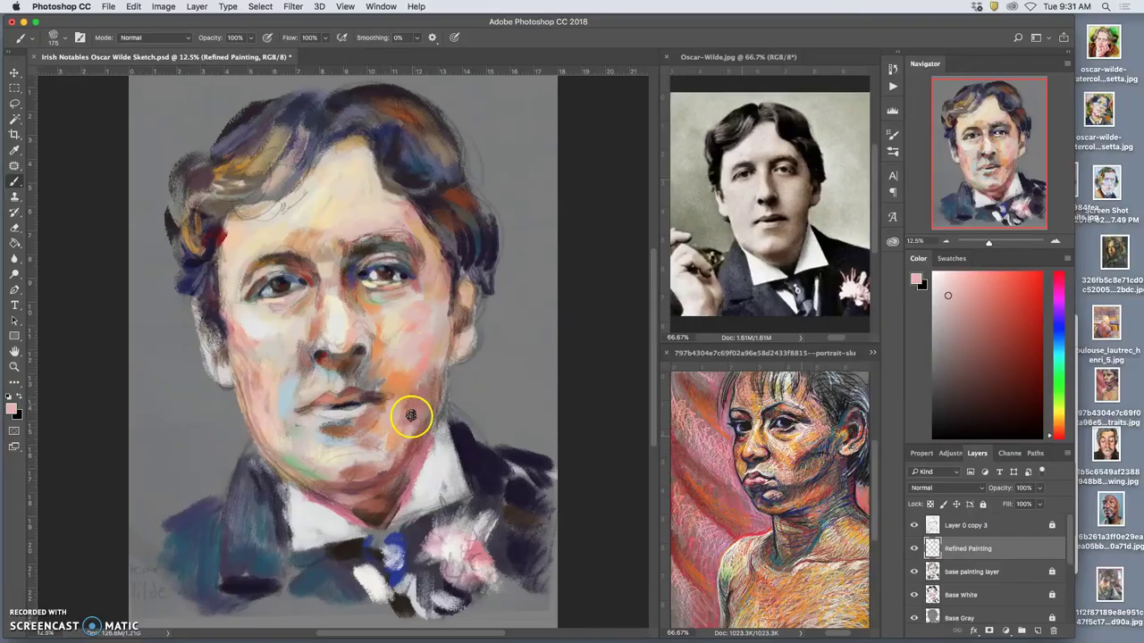
pyautogui.click(403, 379)
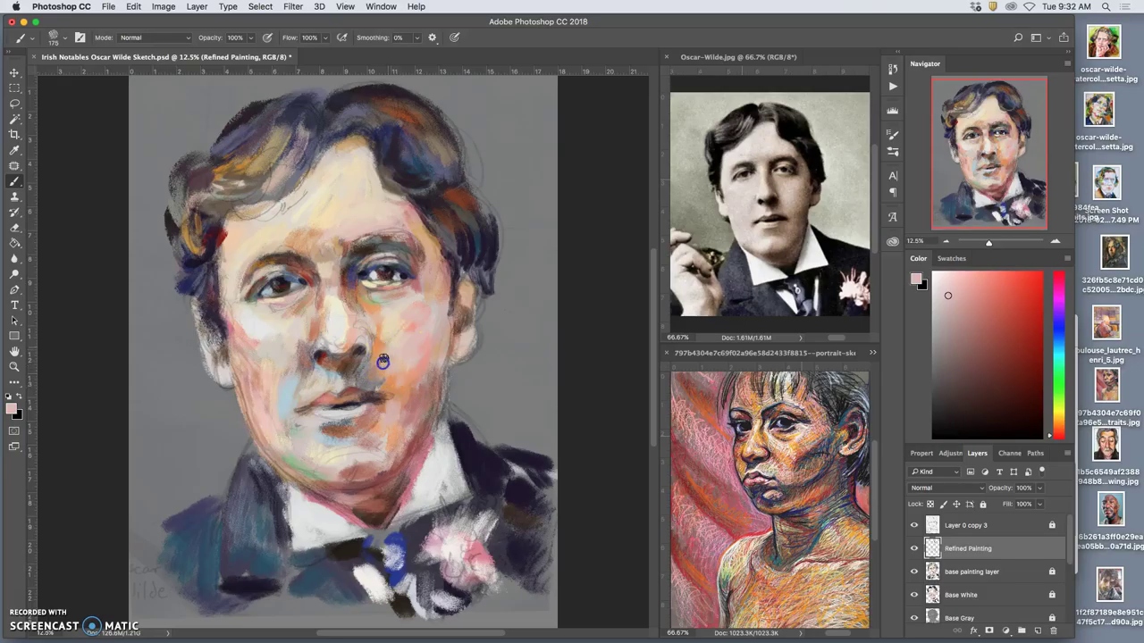
pyautogui.moveTo(402, 400)
pyautogui.mouseDown()
pyautogui.moveTo(405, 467)
pyautogui.moveTo(421, 342)
pyautogui.mouseUp()
pyautogui.moveTo(419, 373)
pyautogui.mouseDown()
pyautogui.moveTo(439, 344)
pyautogui.moveTo(422, 426)
pyautogui.mouseUp()
# - Brush a sampled deep rose along the right edge of the face, from beside the ear down to the jaw
pyautogui.keyDown('alt'); pyautogui.click(403, 411); pyautogui.keyUp('alt')
pyautogui.keyDown('alt'); pyautogui.click(447, 319); pyautogui.keyUp('alt')
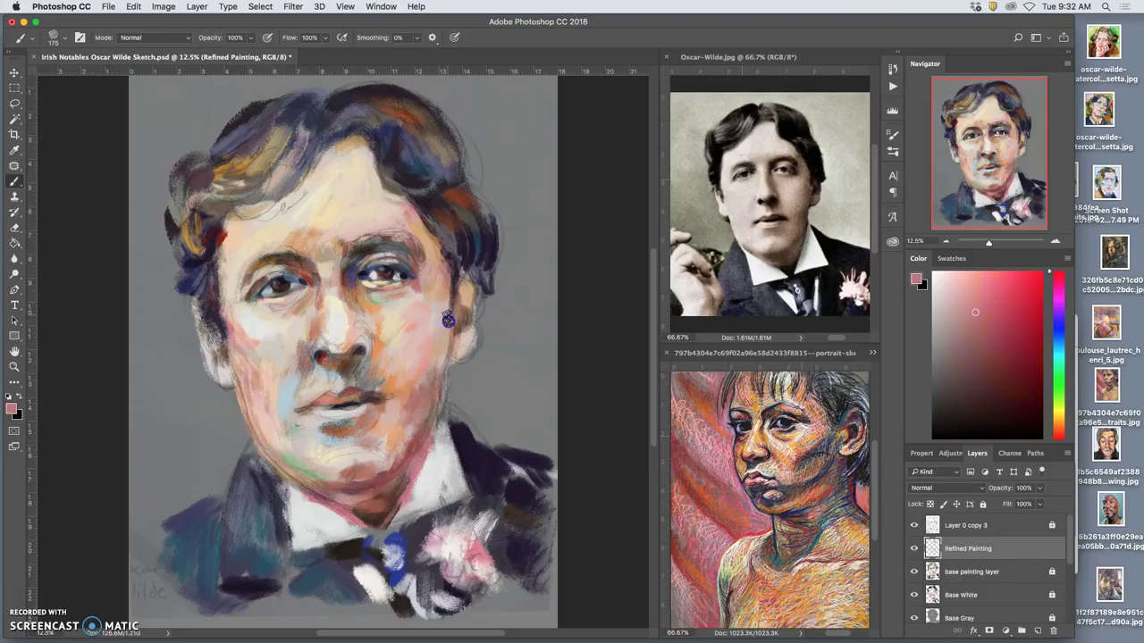
pyautogui.keyDown('alt'); pyautogui.click(447, 319); pyautogui.keyUp('alt')
pyautogui.moveTo(447, 293); pyautogui.dragTo(447, 321)
pyautogui.moveTo(446, 284); pyautogui.dragTo(442, 326)
pyautogui.moveTo(427, 429)
pyautogui.mouseDown()
pyautogui.moveTo(426, 445)
pyautogui.moveTo(443, 345)
pyautogui.moveTo(442, 364)
pyautogui.mouseUp()
pyautogui.moveTo(435, 367)
pyautogui.mouseDown()
pyautogui.moveTo(444, 348)
pyautogui.moveTo(429, 375)
pyautogui.mouseUp()
# - Add strokes of the same rose to the left ear, the lower left cheek and the underside of the nose
pyautogui.moveTo(259, 375); pyautogui.dragTo(212, 334)
pyautogui.moveTo(218, 340)
pyautogui.mouseDown()
pyautogui.moveTo(225, 374)
pyautogui.moveTo(210, 340)
pyautogui.mouseUp()
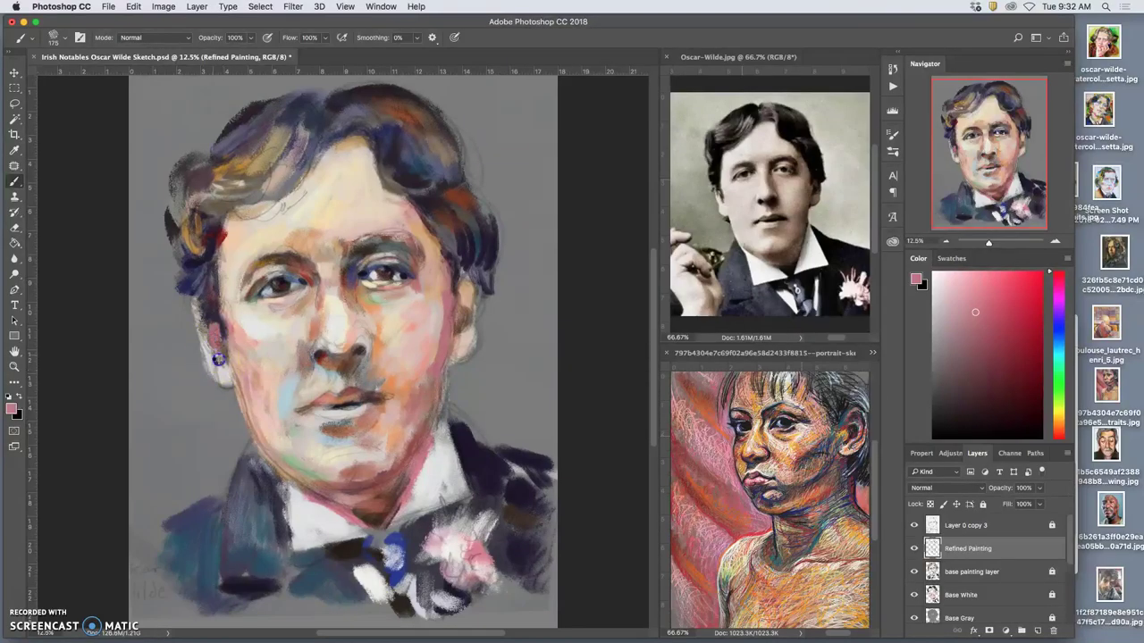
pyautogui.click(270, 418)
pyautogui.moveTo(271, 414); pyautogui.dragTo(279, 386)
pyautogui.moveTo(281, 390); pyautogui.dragTo(298, 460)
pyautogui.moveTo(294, 444)
pyautogui.mouseDown()
pyautogui.moveTo(281, 407)
pyautogui.moveTo(290, 414)
pyautogui.moveTo(292, 374)
pyautogui.moveTo(327, 361)
pyautogui.mouseUp()
pyautogui.moveTo(342, 357)
pyautogui.mouseDown()
pyautogui.moveTo(331, 368)
pyautogui.moveTo(367, 355)
pyautogui.mouseUp()
# - Step back one brush stroke in the history to remove the stray rose line across the canvas's upper left
pyautogui.click(107, 6)
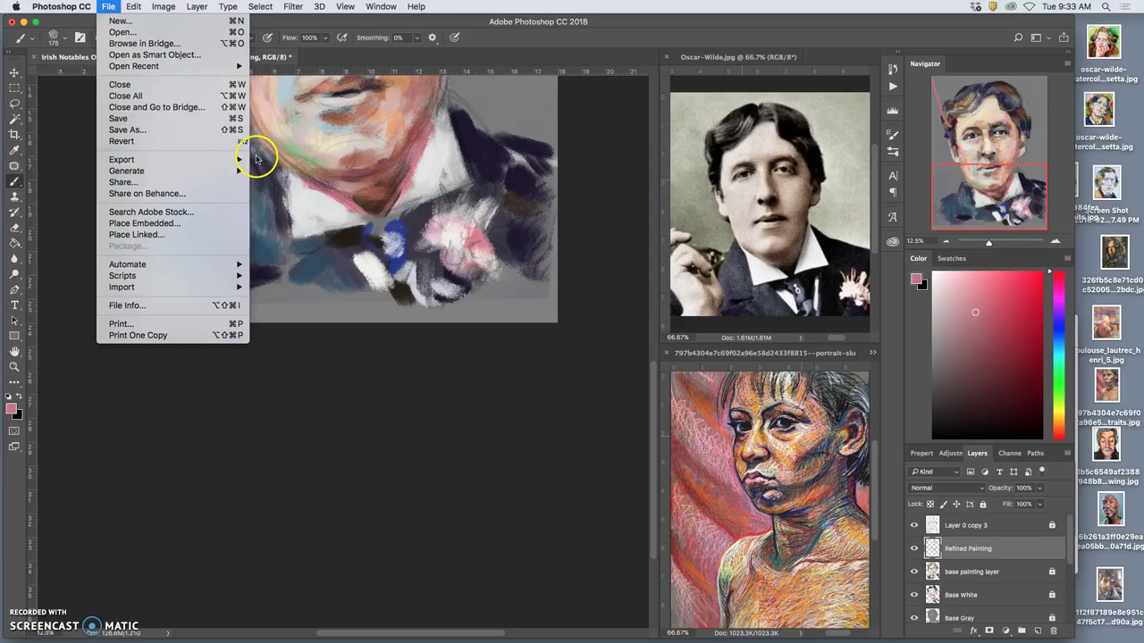
pyautogui.click(654, 354)
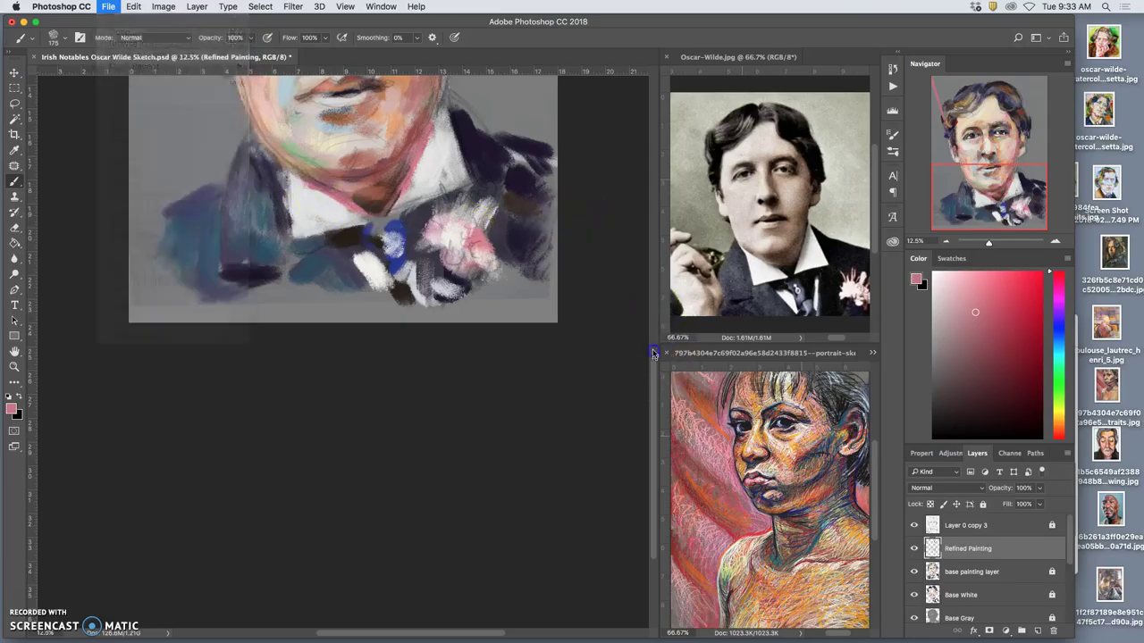
pyautogui.moveTo(653, 357); pyautogui.dragTo(651, 261)
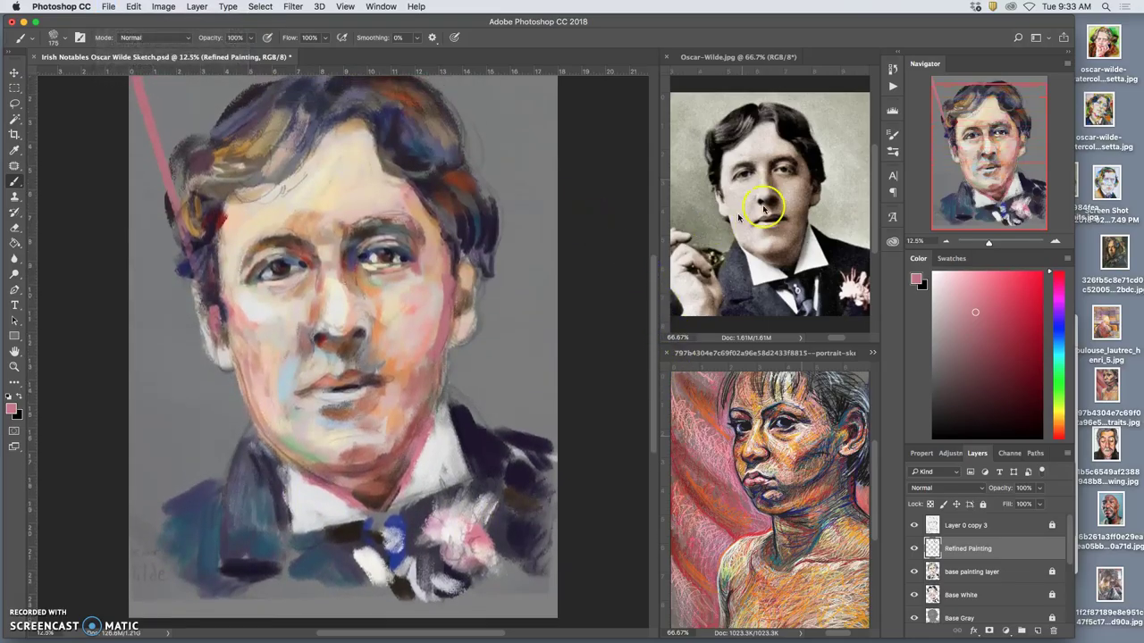
pyautogui.click(893, 67)
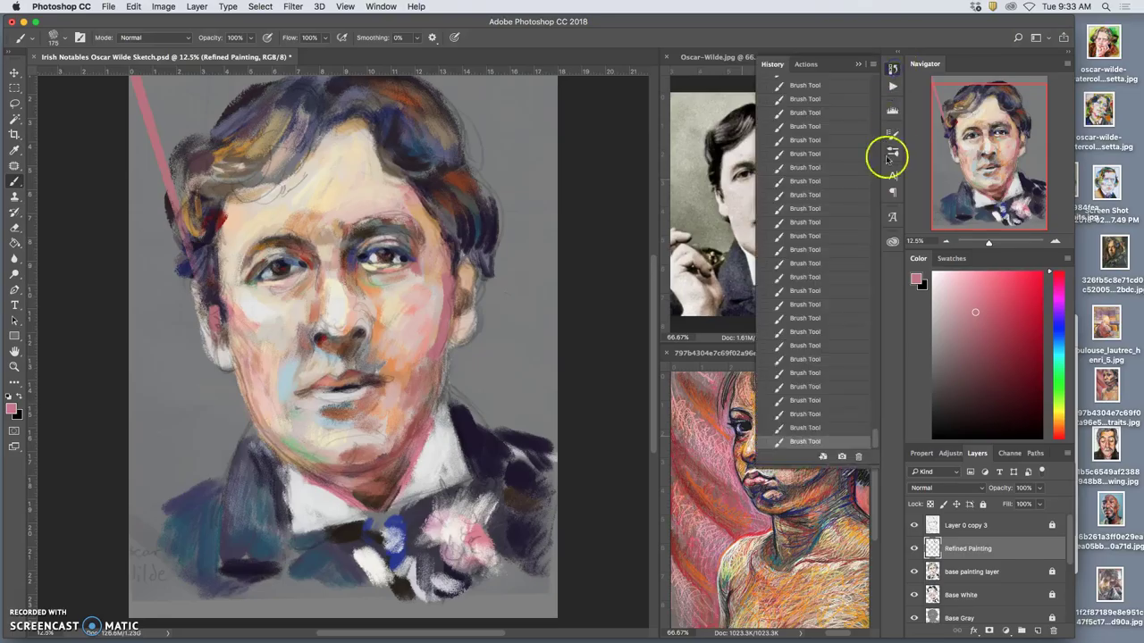
pyautogui.click(785, 428)
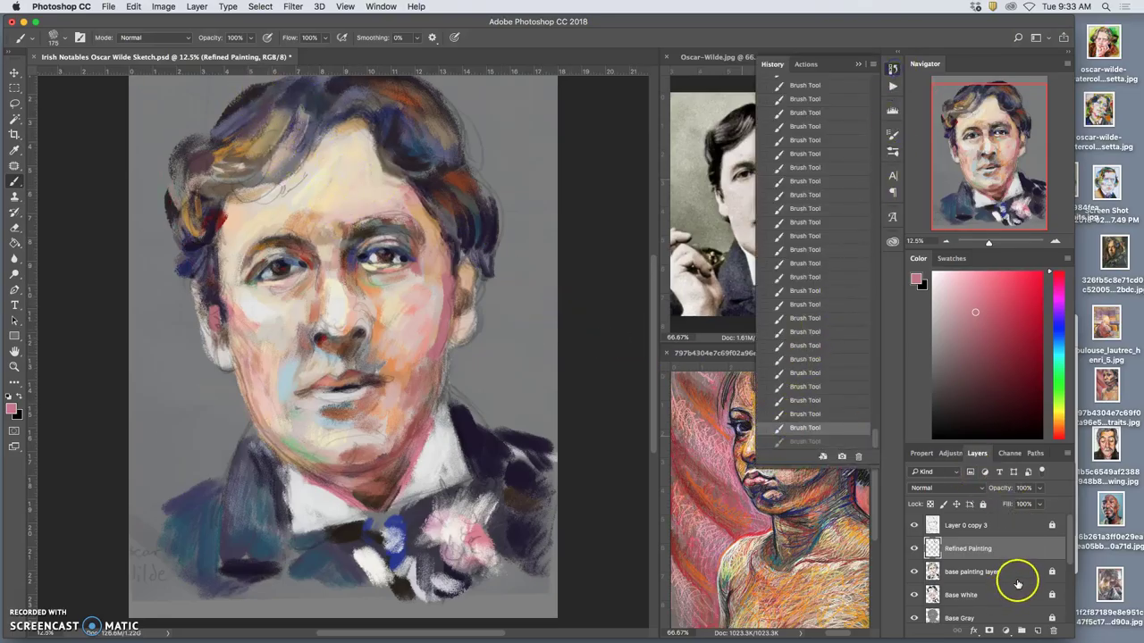
# - Unlock and delete the unneeded bottom layer, Layer 0
pyautogui.scroll(-5, 1017, 583)
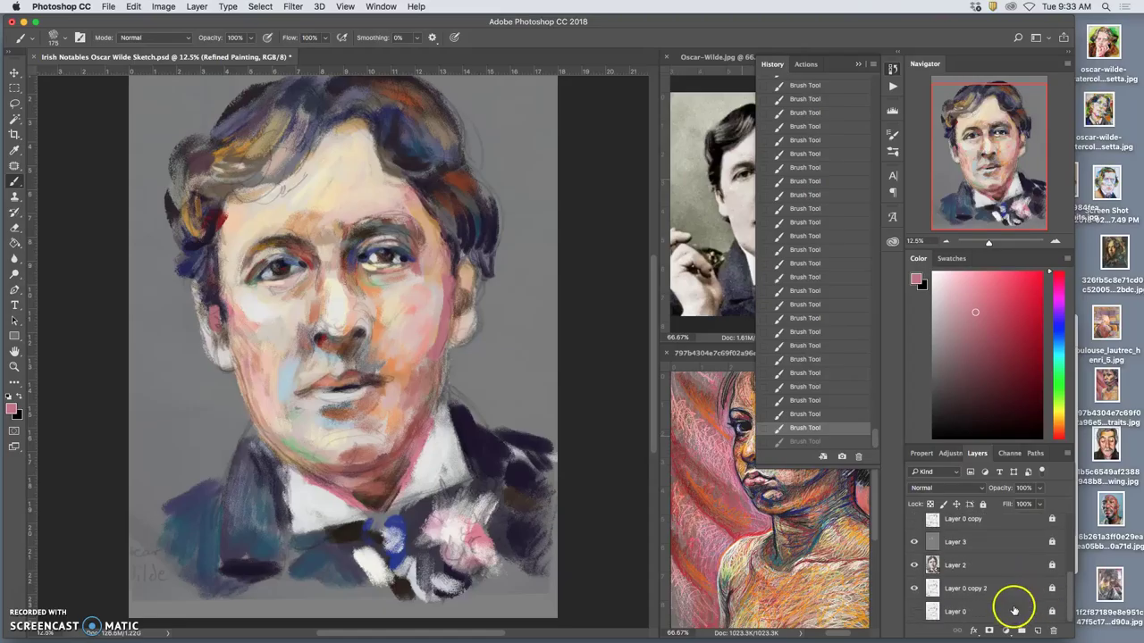
pyautogui.click(914, 612)
pyautogui.click(974, 612)
pyautogui.click(1050, 611)
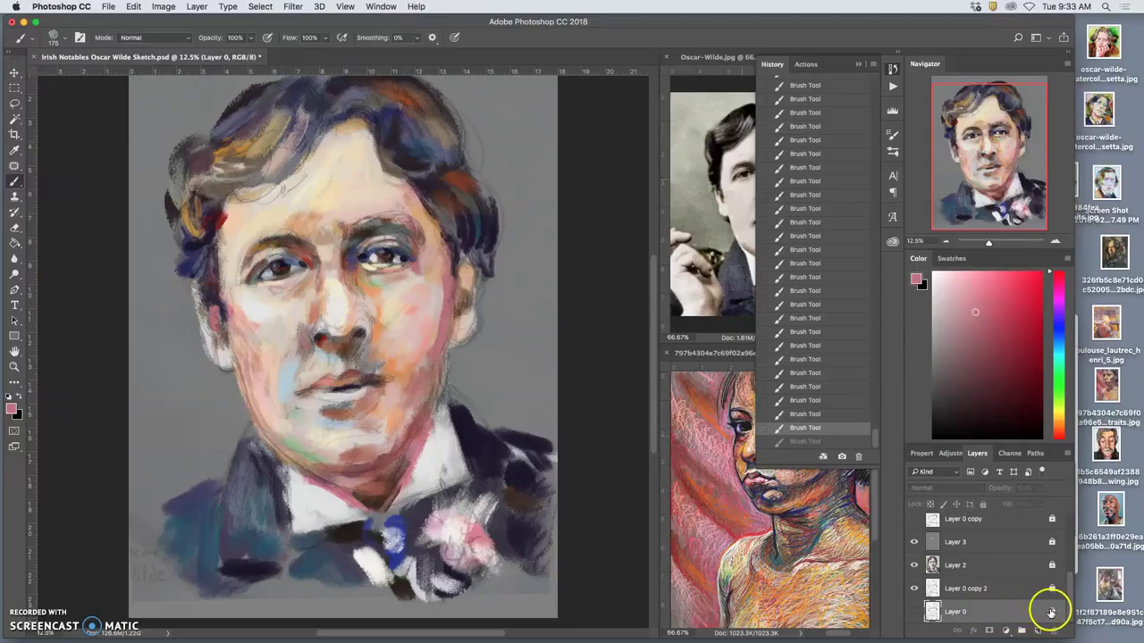
pyautogui.press('BackSpace')
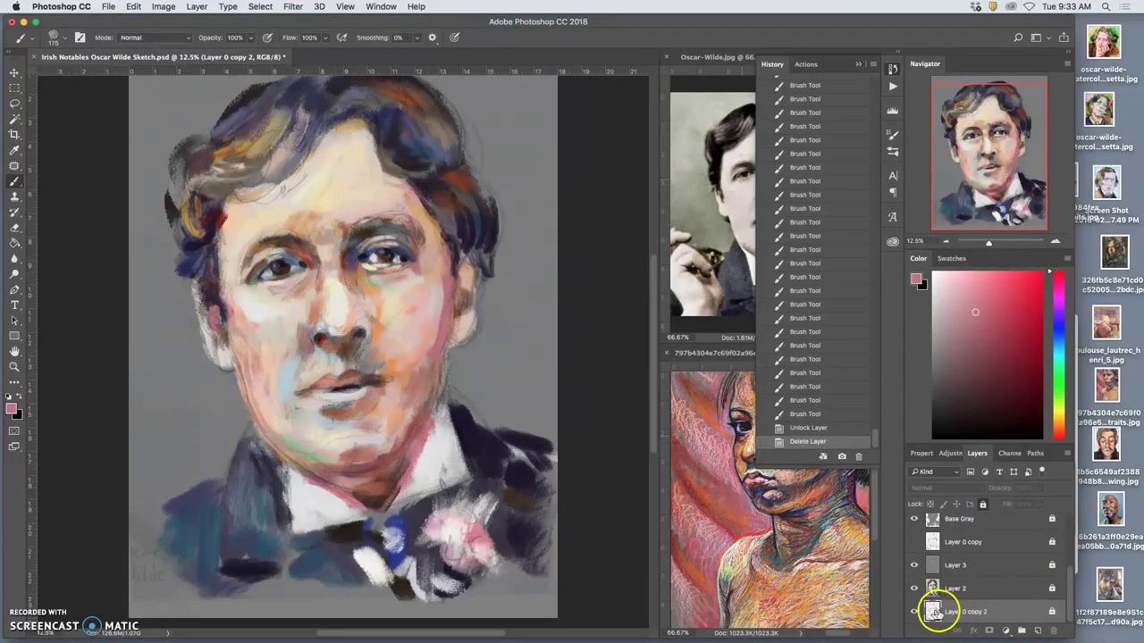
# - Unlock and delete Layer 0 copy 2 and Layer 2
pyautogui.click(1051, 611)
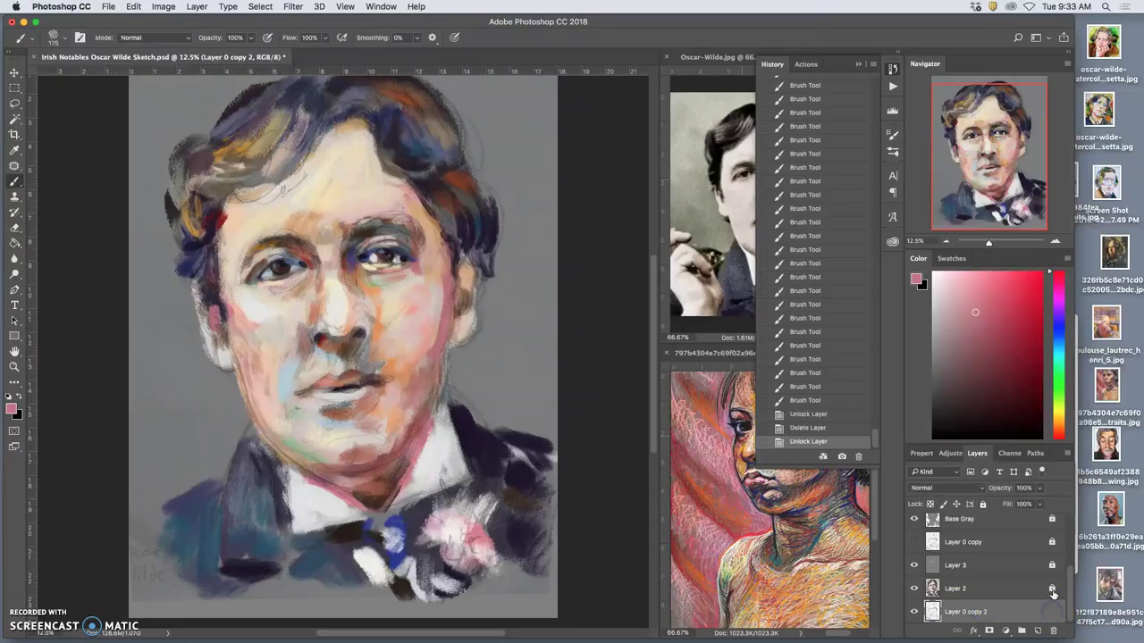
pyautogui.press('BackSpace')
pyautogui.press('BackSpace')
pyautogui.click(1014, 597)
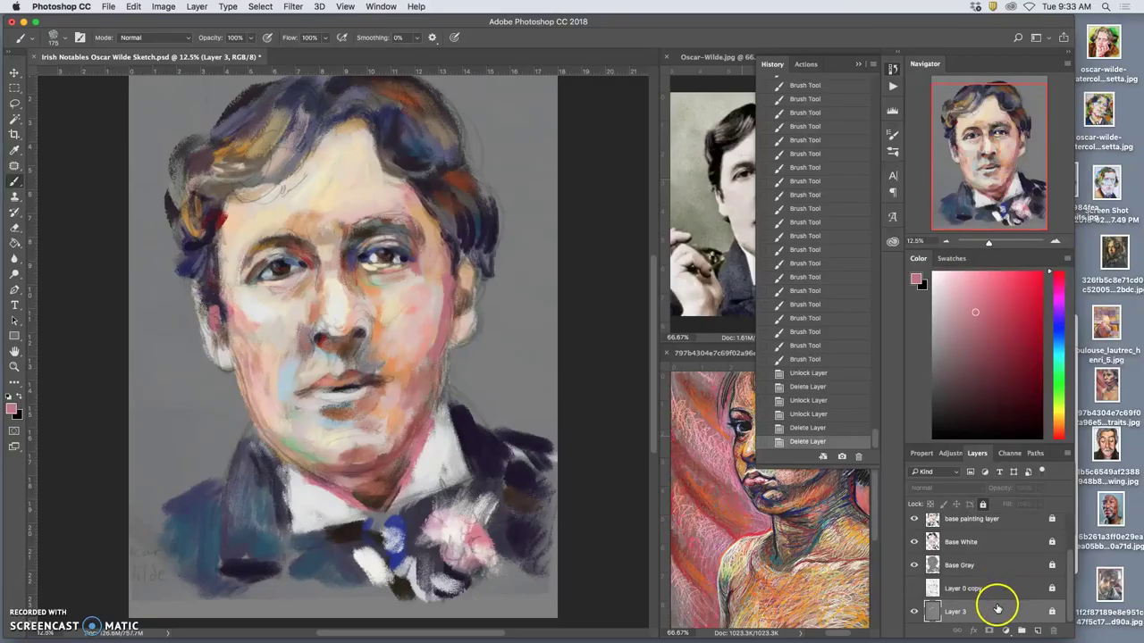
# - Toggle the visibility of Layer 0 copy to check its content, and unlock and delete it
pyautogui.click(981, 590)
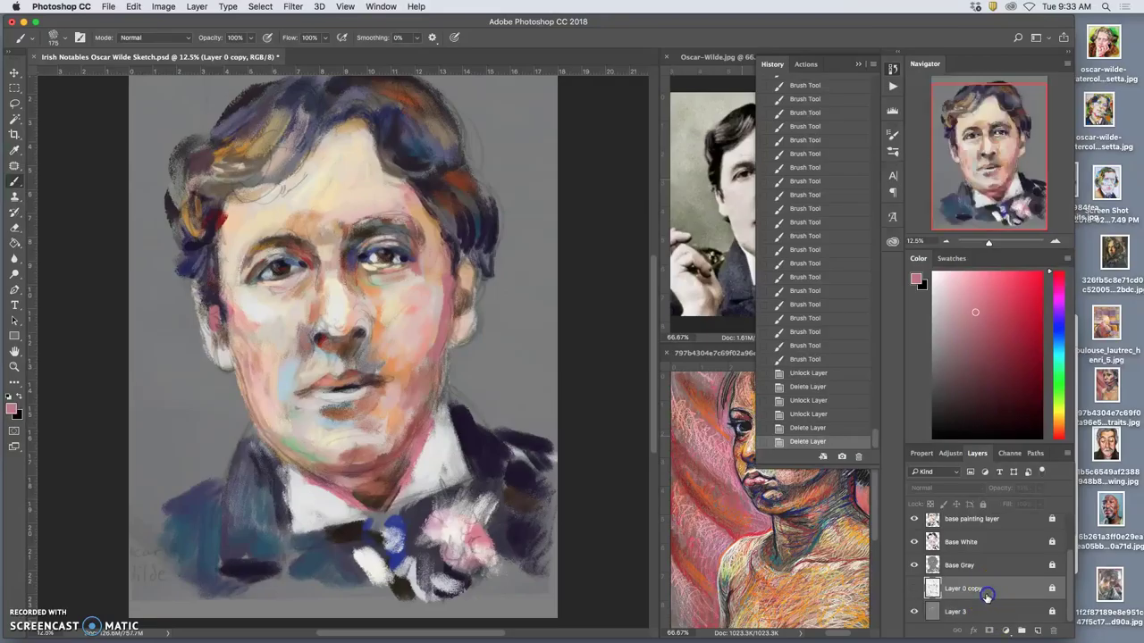
pyautogui.click(914, 590)
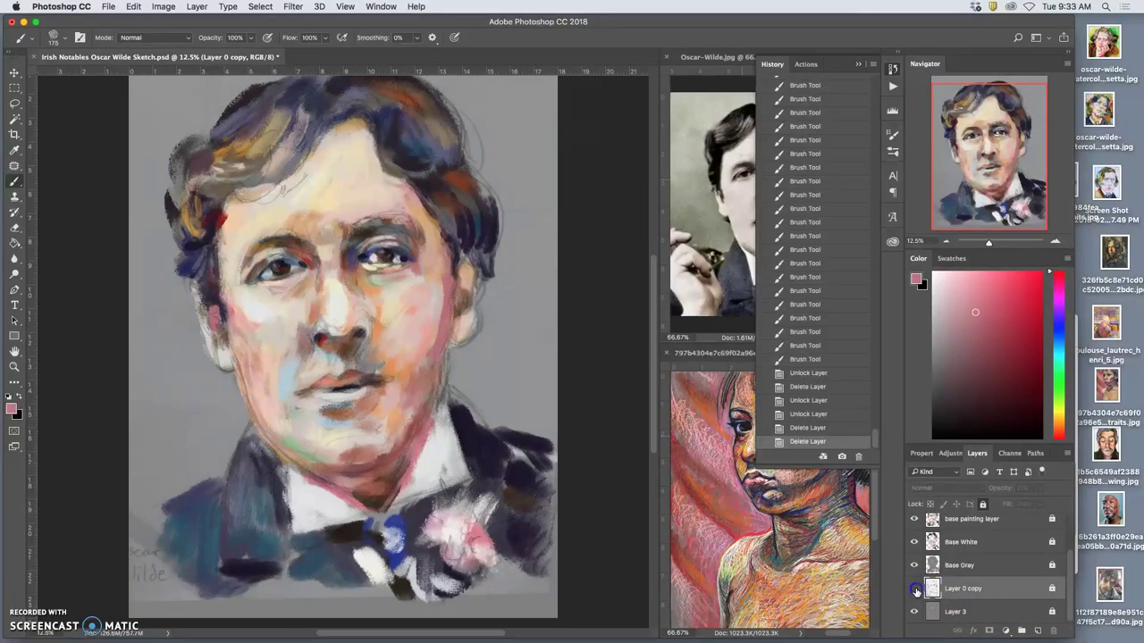
pyautogui.click(915, 590)
pyautogui.click(1052, 588)
pyautogui.press('Delete')
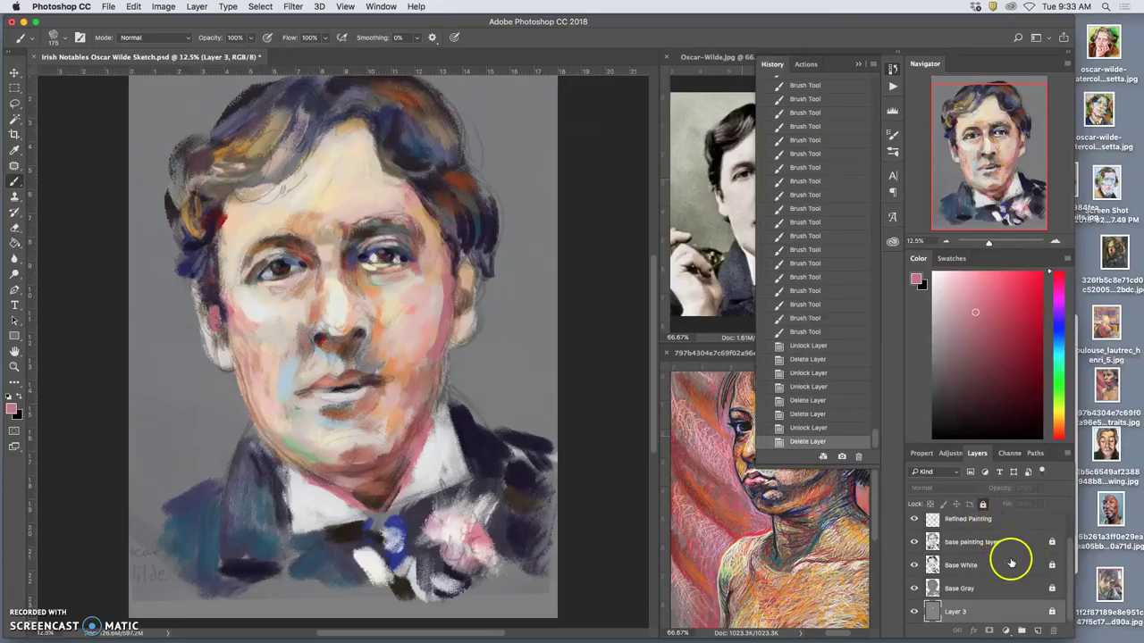
# - Check the gray Layer 3 by hiding and showing it, and save the document
pyautogui.scroll(1, 1011, 558)
pyautogui.scroll(-1, 1008, 558)
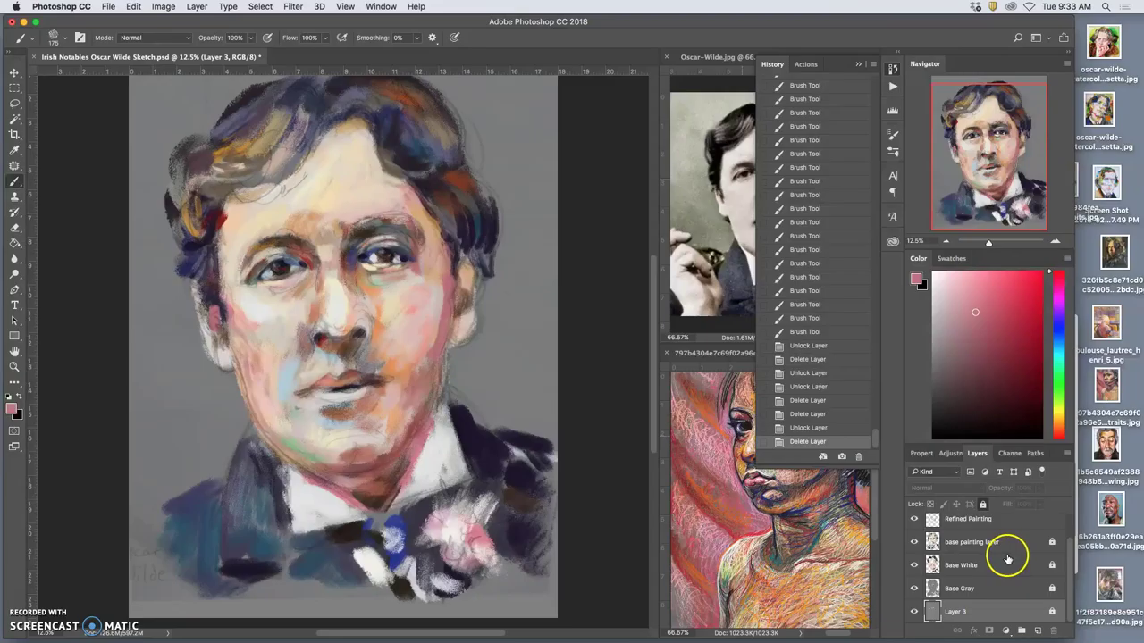
pyautogui.click(915, 614)
pyautogui.click(914, 613)
pyautogui.scroll(1, 1003, 590)
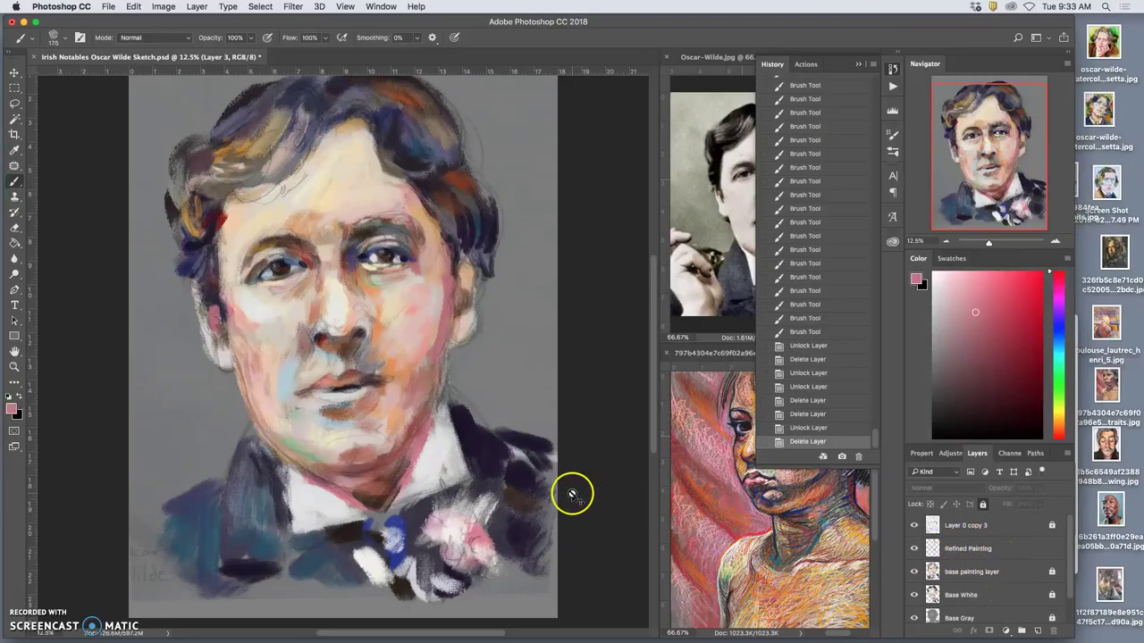
pyautogui.scroll(-1, 1046, 582)
pyautogui.hotkey('ctrl', 's')
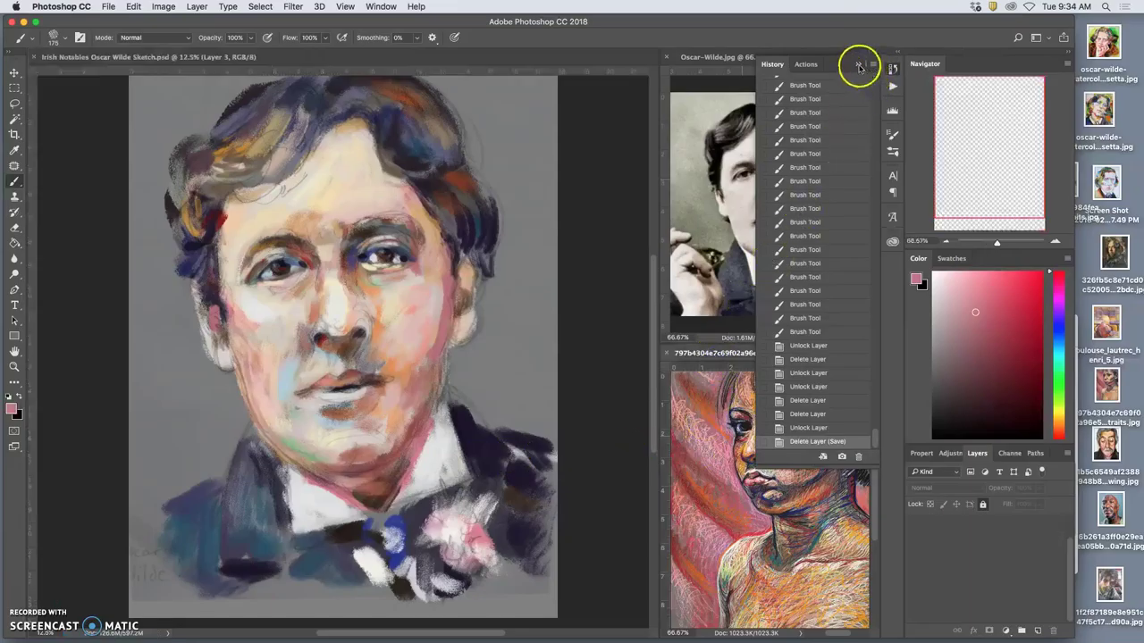
# - Collapse the history list and look through the open Toulouse-Lautrec, portrait-sketches and pastel-drawing reference images
pyautogui.click(858, 64)
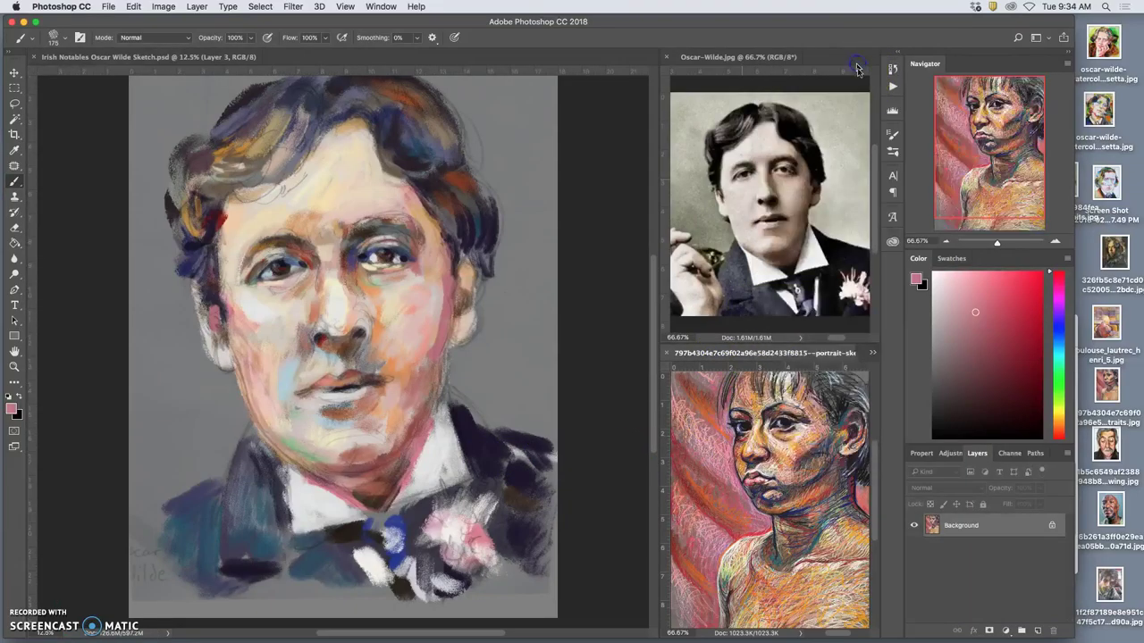
pyautogui.click(873, 364)
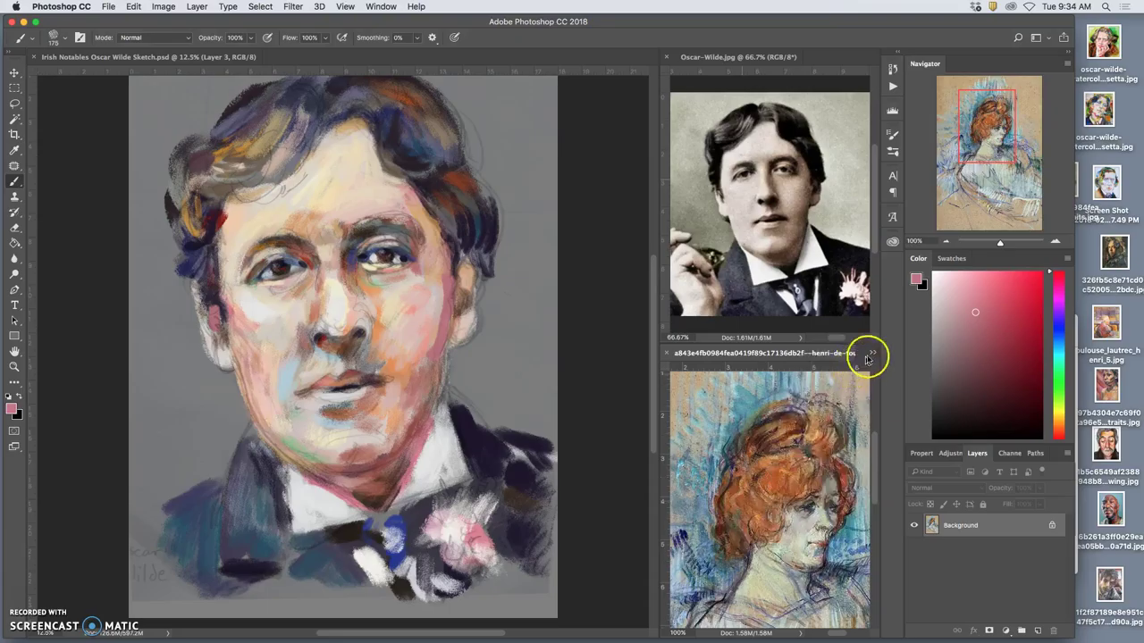
pyautogui.click(868, 356)
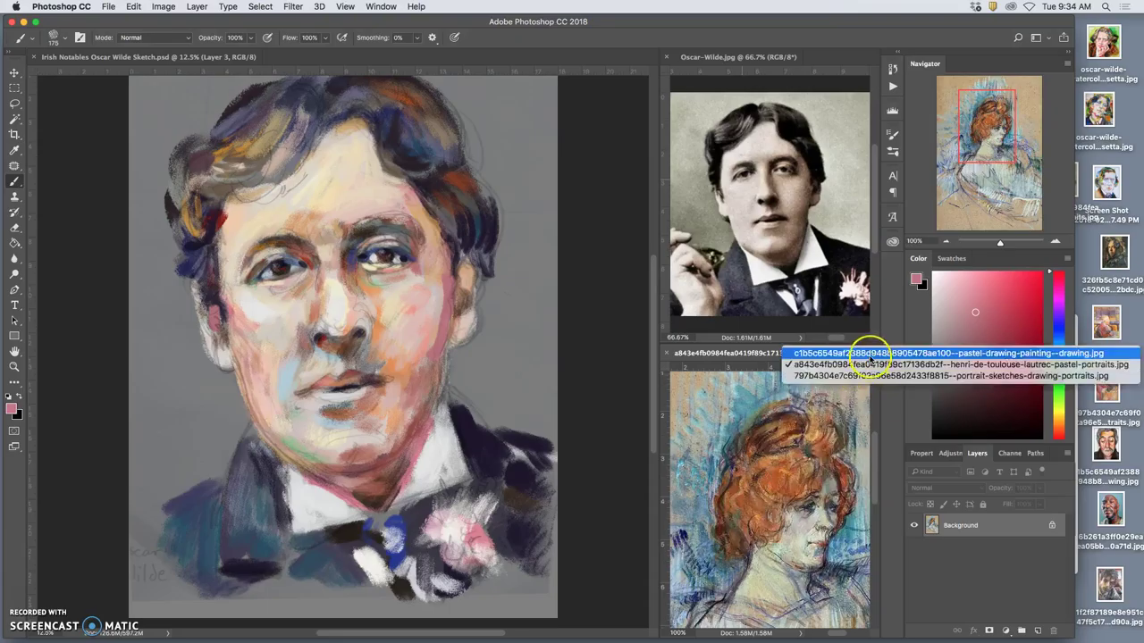
pyautogui.click(872, 376)
pyautogui.click(870, 359)
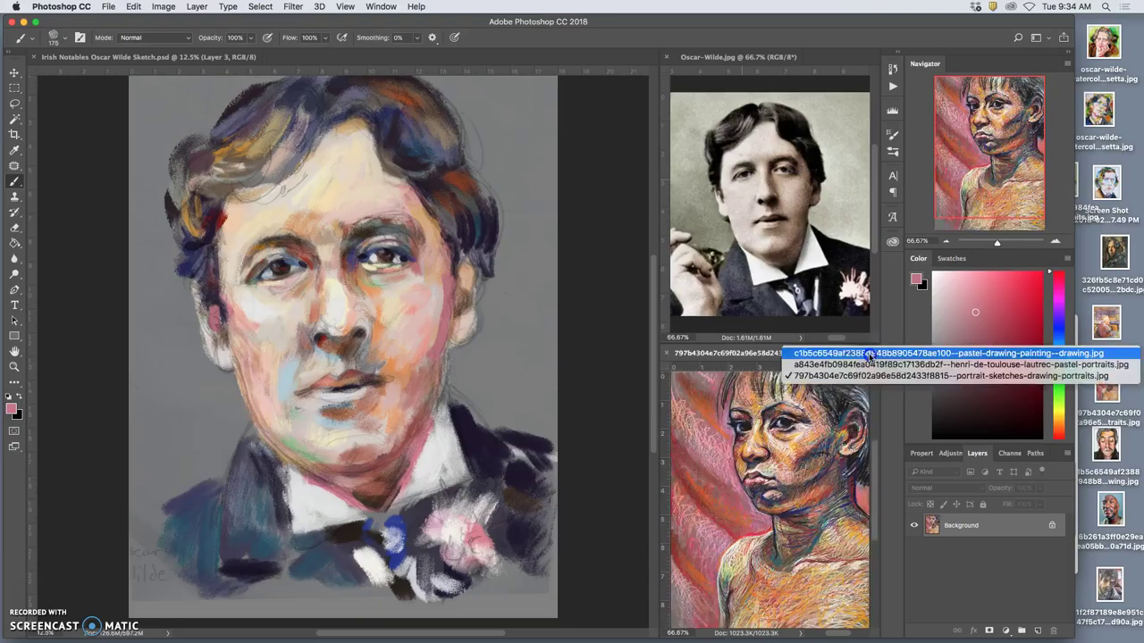
pyautogui.click(799, 348)
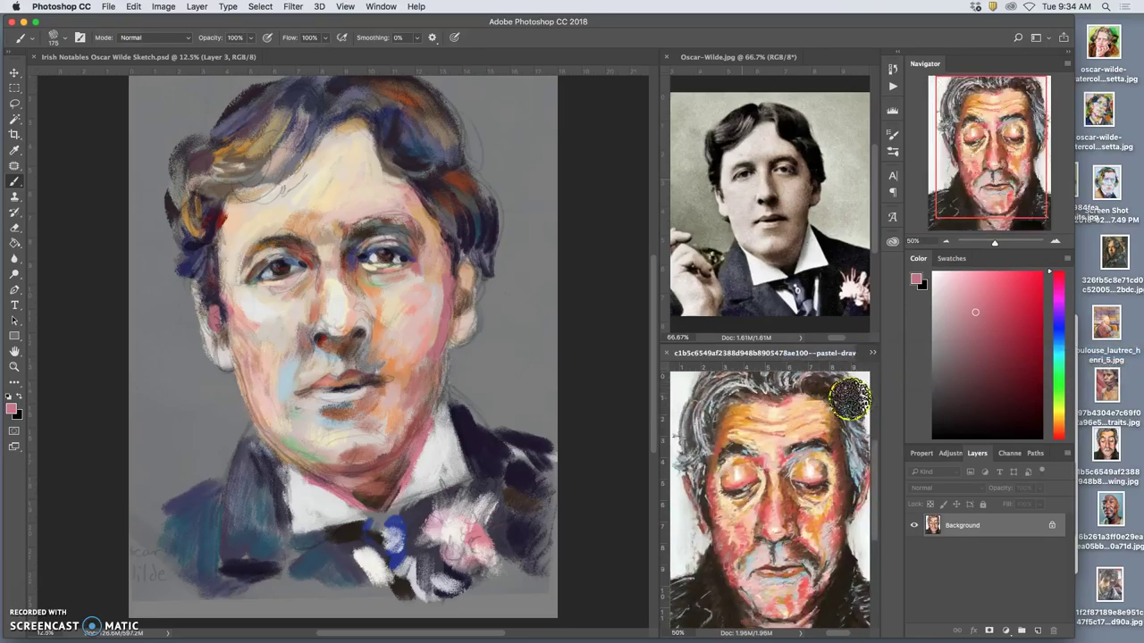
# - Close the pastel-drawing and portrait-sketches references, and open toulouse_lautrec_henri_5.jpg in the lower reference window, inspecting its head at 200%
pyautogui.click(667, 353)
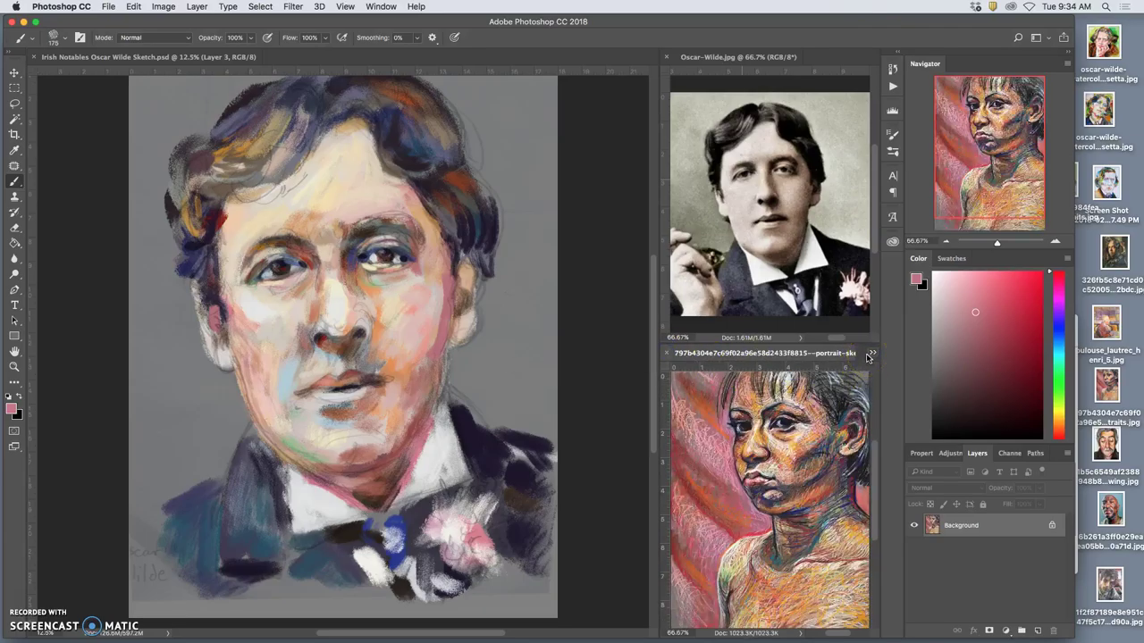
pyautogui.click(668, 354)
pyautogui.moveTo(1106, 323); pyautogui.dragTo(991, 344)
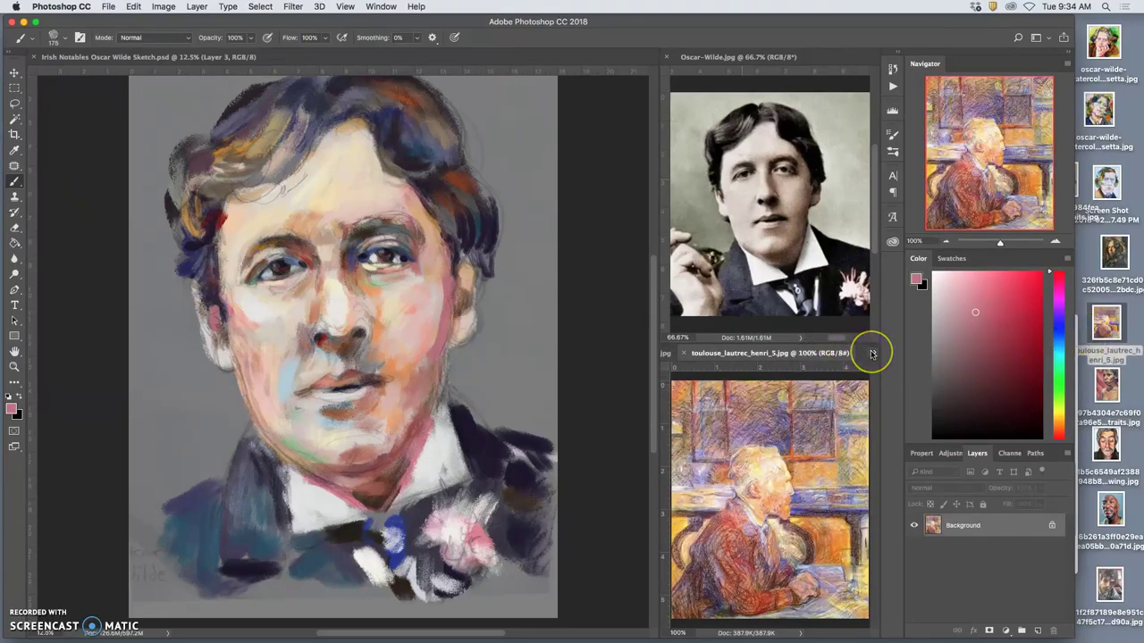
pyautogui.press('super+plus')
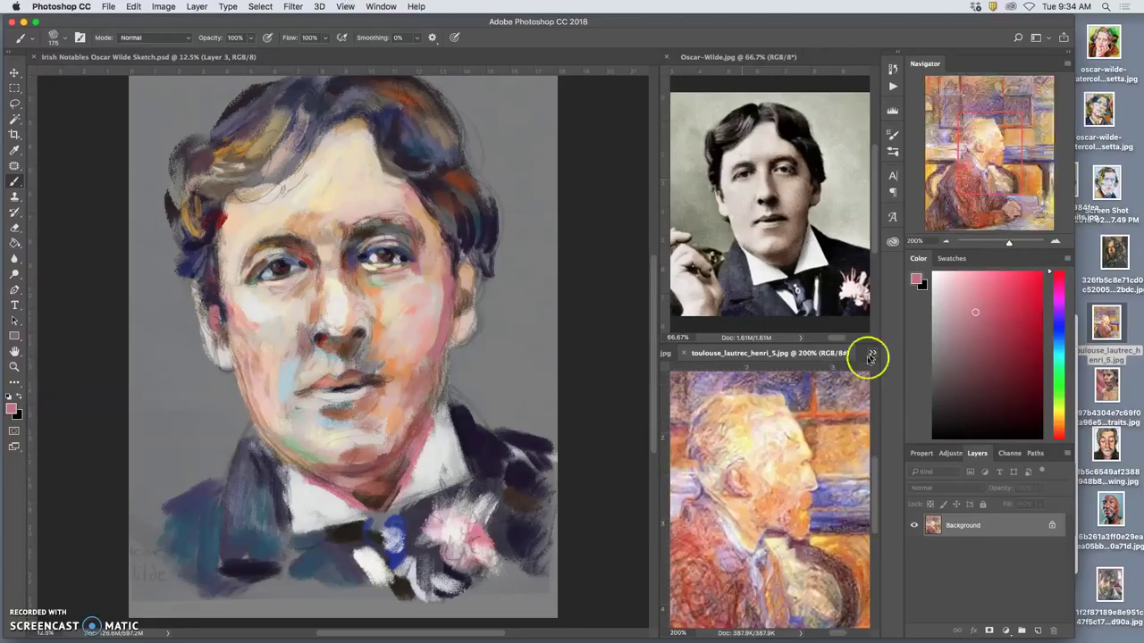
pyautogui.scroll(-3, 822, 411)
pyautogui.scroll(3, 822, 407)
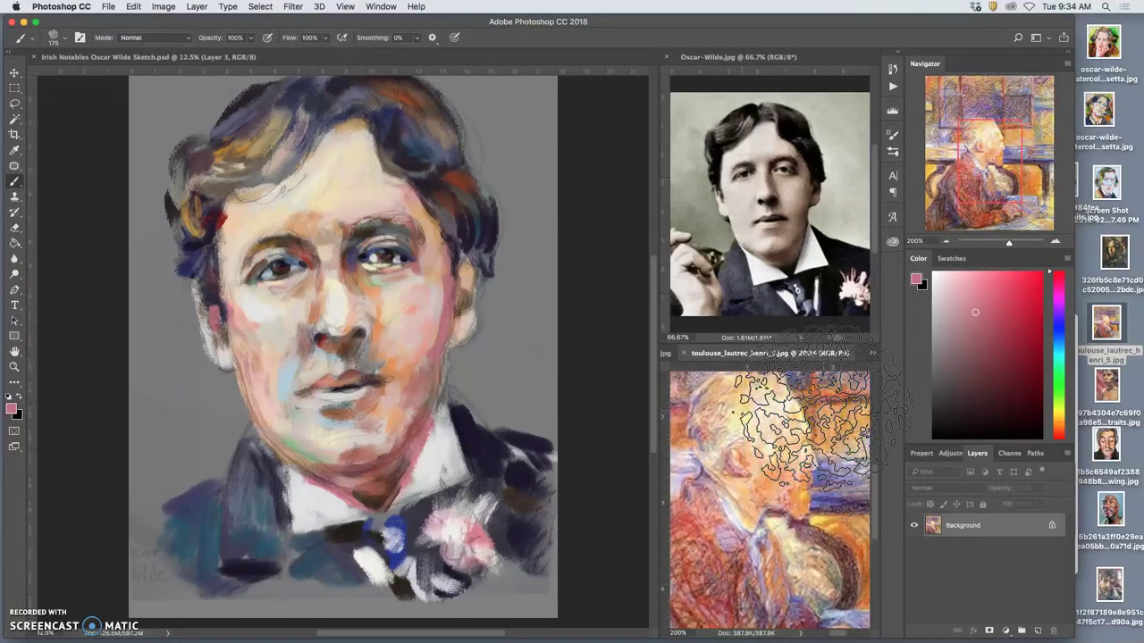
pyautogui.press('super+minus')
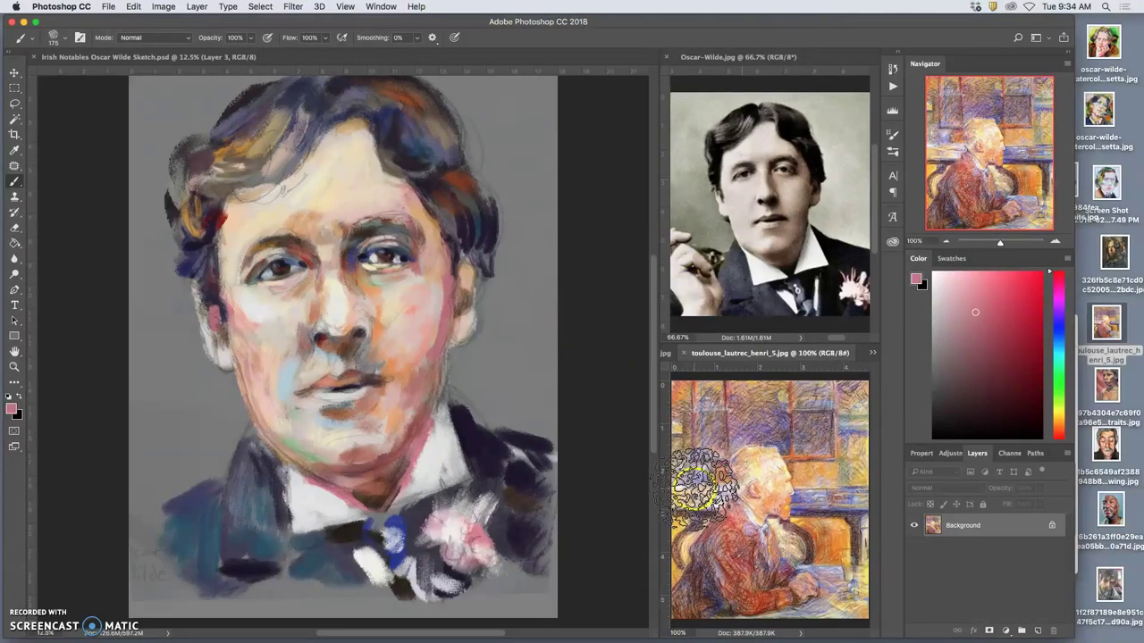
# - Switch to the Refined Painting layer and brush an orange skin tone sampled from the Toulouse-Lautrec reference onto the portrait's right-side cheek
pyautogui.keyDown('alt'); pyautogui.click(779, 494); pyautogui.keyUp('alt')
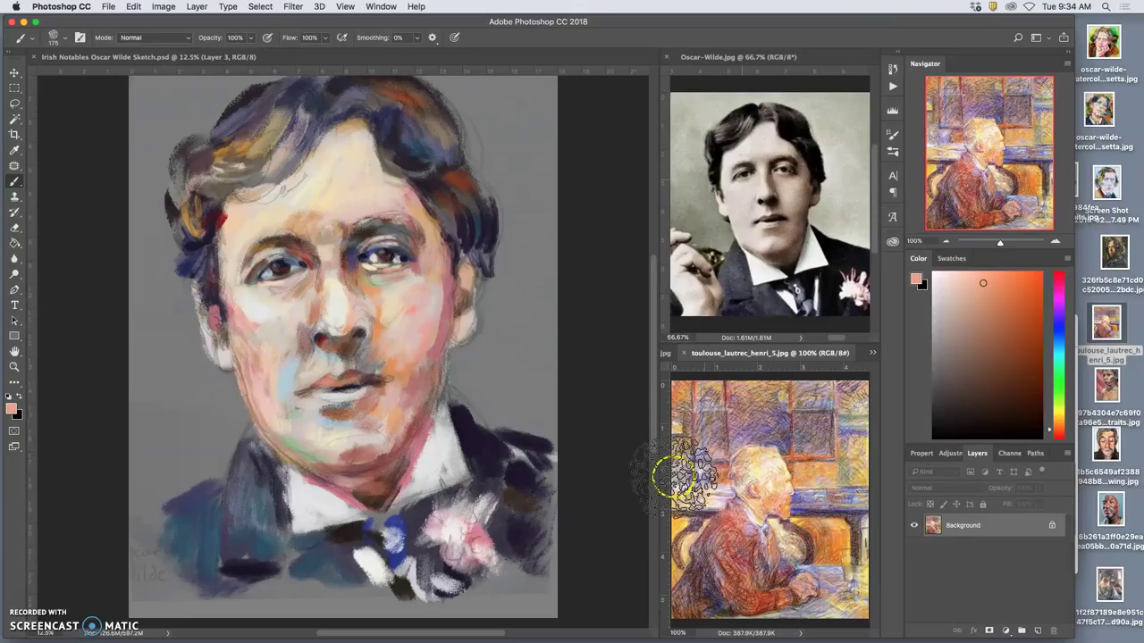
pyautogui.click(413, 364)
pyautogui.click(413, 364)
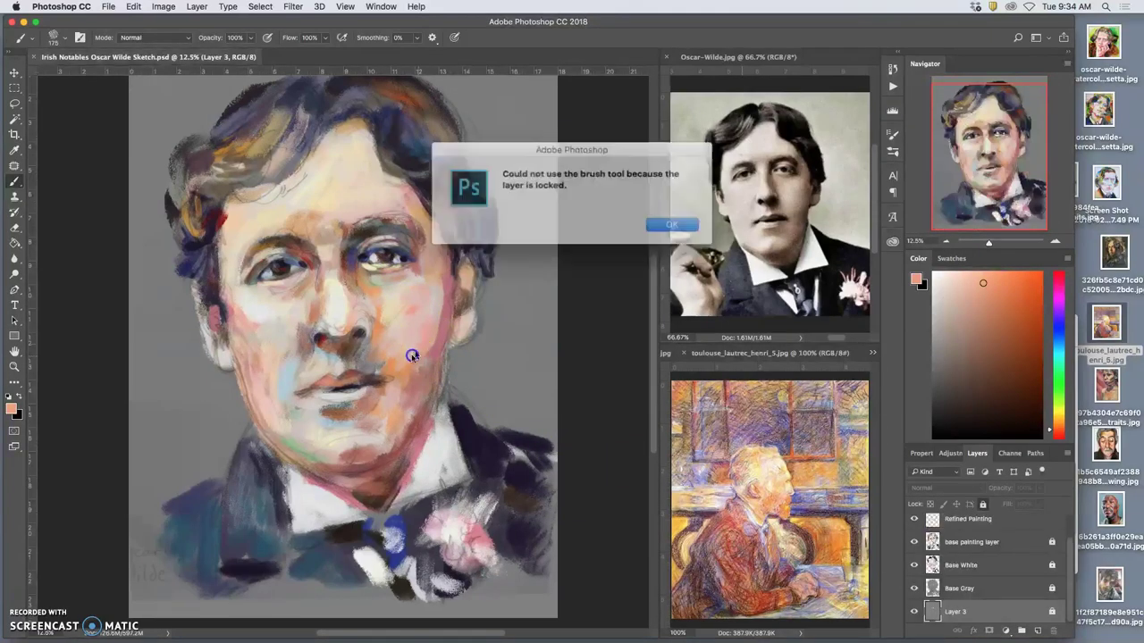
pyautogui.click(659, 221)
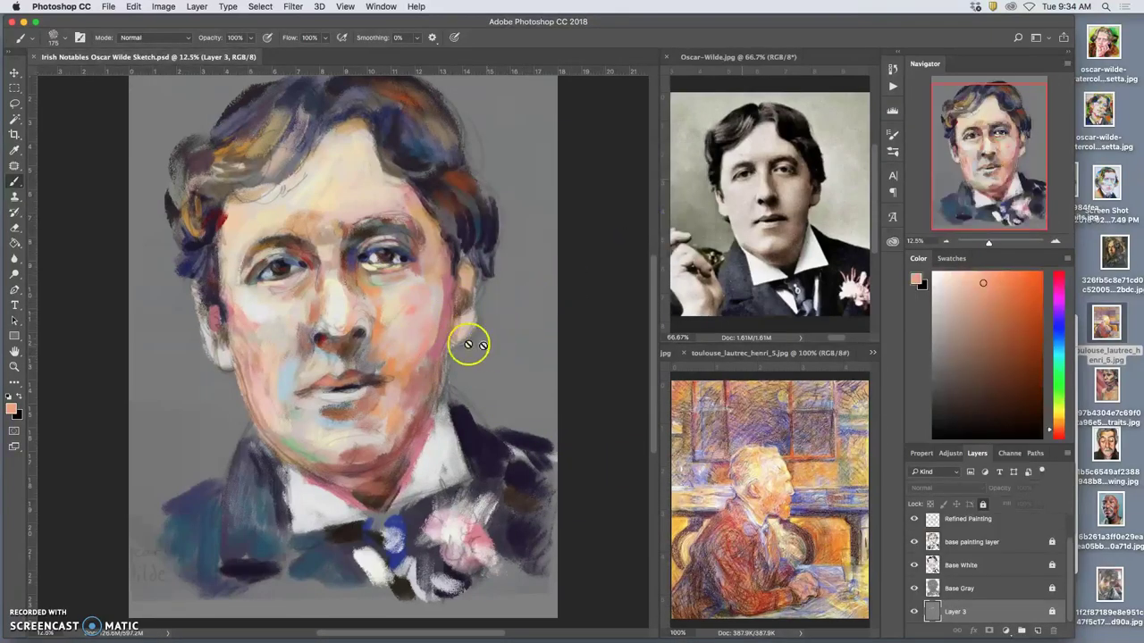
pyautogui.click(949, 520)
pyautogui.keyDown('alt'); pyautogui.click(777, 497); pyautogui.keyUp('alt')
pyautogui.moveTo(416, 328)
pyautogui.mouseDown()
pyautogui.moveTo(429, 313)
pyautogui.moveTo(430, 343)
pyautogui.mouseUp()
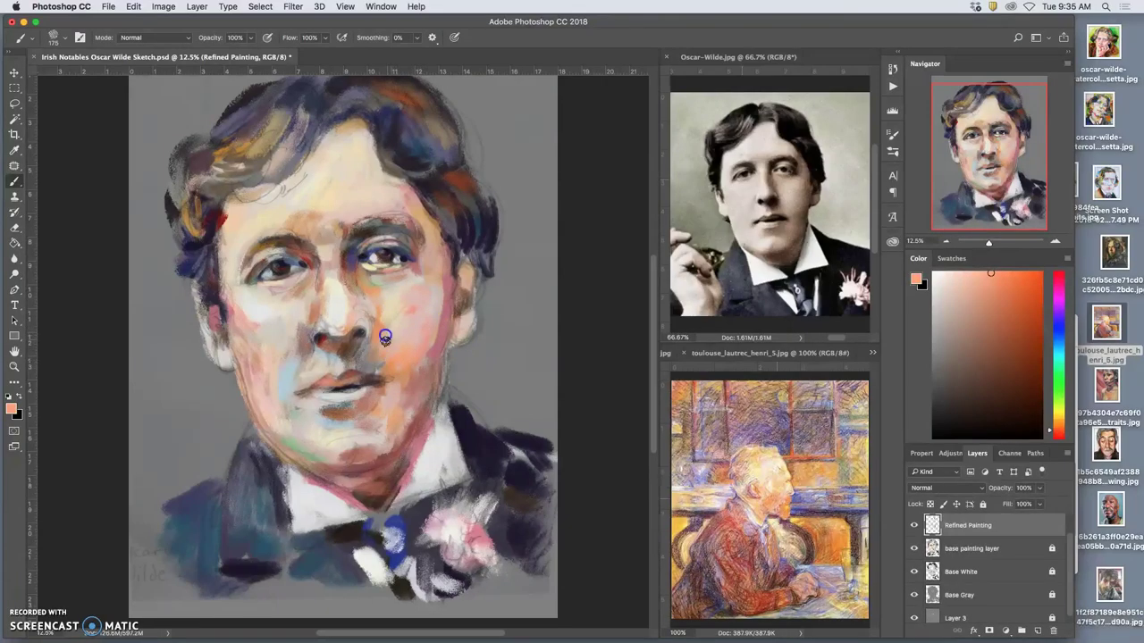
# - Sample a pale cream from the reference figure's head and brush highlights onto the temple, around the left-side eye and across the cheek
pyautogui.keyDown('alt'); pyautogui.click(765, 461); pyautogui.keyUp('alt')
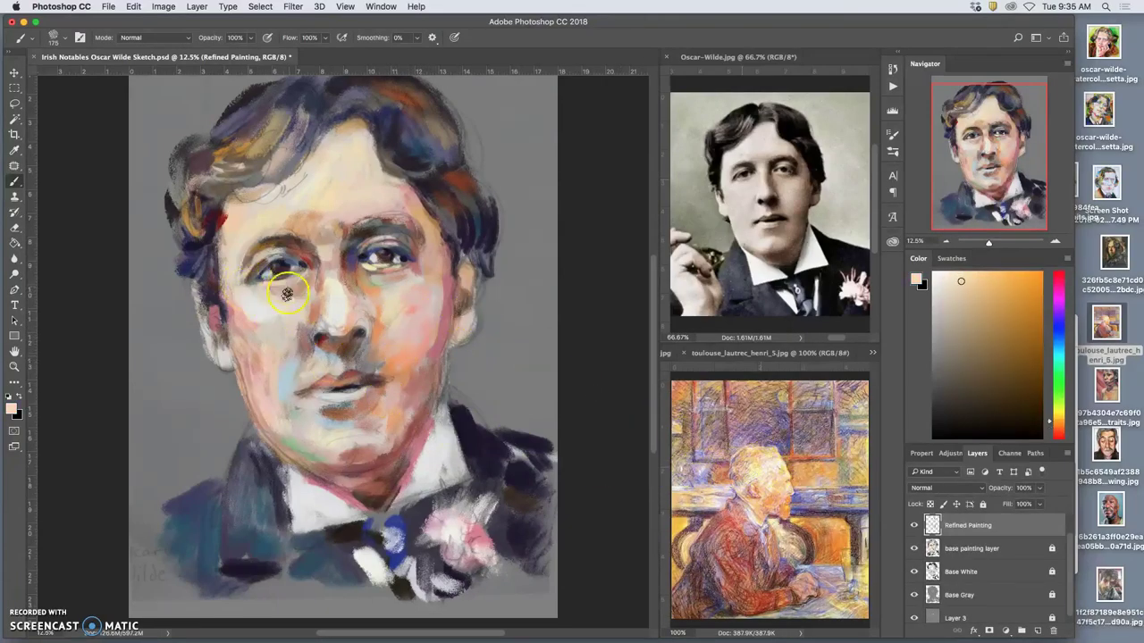
pyautogui.moveTo(234, 237); pyautogui.dragTo(231, 212)
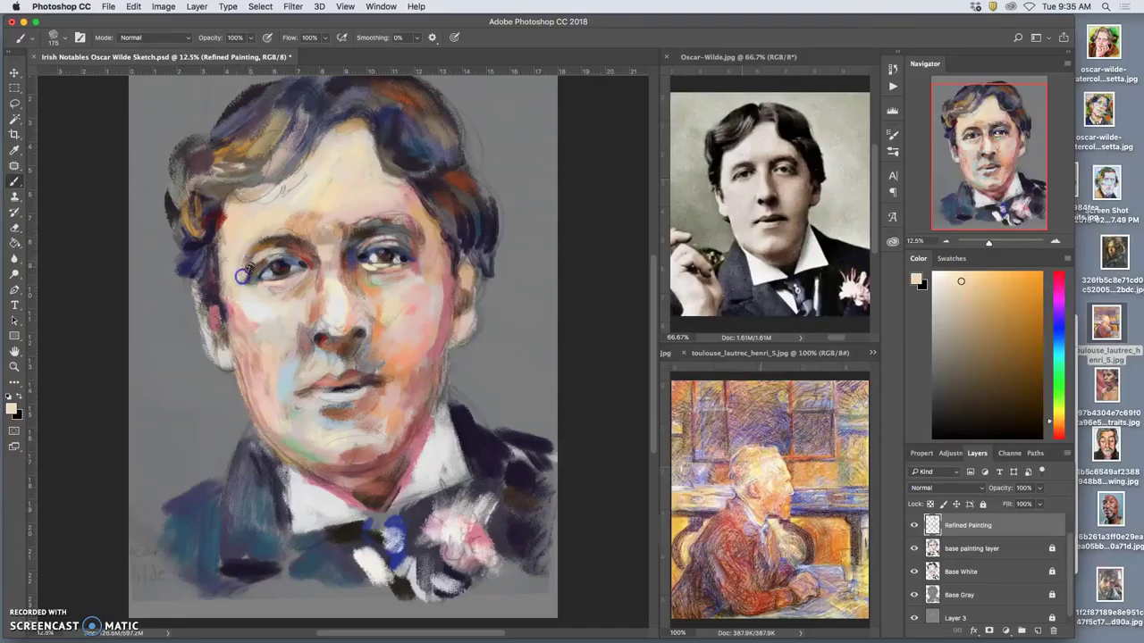
pyautogui.moveTo(248, 286)
pyautogui.mouseDown()
pyautogui.moveTo(313, 288)
pyautogui.moveTo(330, 322)
pyautogui.moveTo(286, 273)
pyautogui.moveTo(293, 256)
pyautogui.moveTo(273, 259)
pyautogui.mouseUp()
pyautogui.moveTo(406, 366)
pyautogui.mouseDown()
pyautogui.moveTo(391, 394)
pyautogui.moveTo(364, 385)
pyautogui.moveTo(322, 322)
pyautogui.mouseUp()
pyautogui.moveTo(400, 316)
pyautogui.mouseDown()
pyautogui.moveTo(382, 371)
pyautogui.moveTo(361, 391)
pyautogui.moveTo(375, 309)
pyautogui.mouseUp()
# - Sample pinks from the portrait's cheek and brush them along the cheek's outer edge and down the shaded side of the nose
pyautogui.keyDown('alt'); pyautogui.click(389, 295); pyautogui.keyUp('alt')
pyautogui.keyDown('alt'); pyautogui.click(446, 324); pyautogui.keyUp('alt')
pyautogui.moveTo(442, 293); pyautogui.dragTo(435, 324)
pyautogui.moveTo(362, 284); pyautogui.dragTo(359, 293)
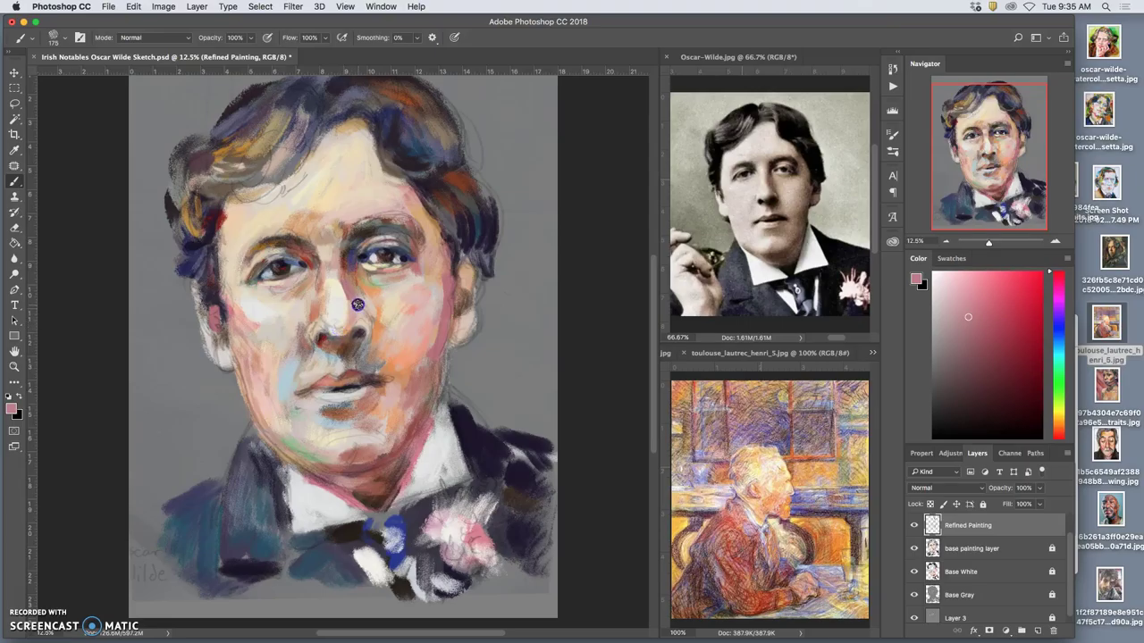
pyautogui.moveTo(374, 338); pyautogui.dragTo(379, 347)
# - Pick a muted olive gray for the shaded side of the nose, then blend the area toward the upper lip with a sampled cheek tone
pyautogui.moveTo(807, 531); pyautogui.dragTo(679, 429)
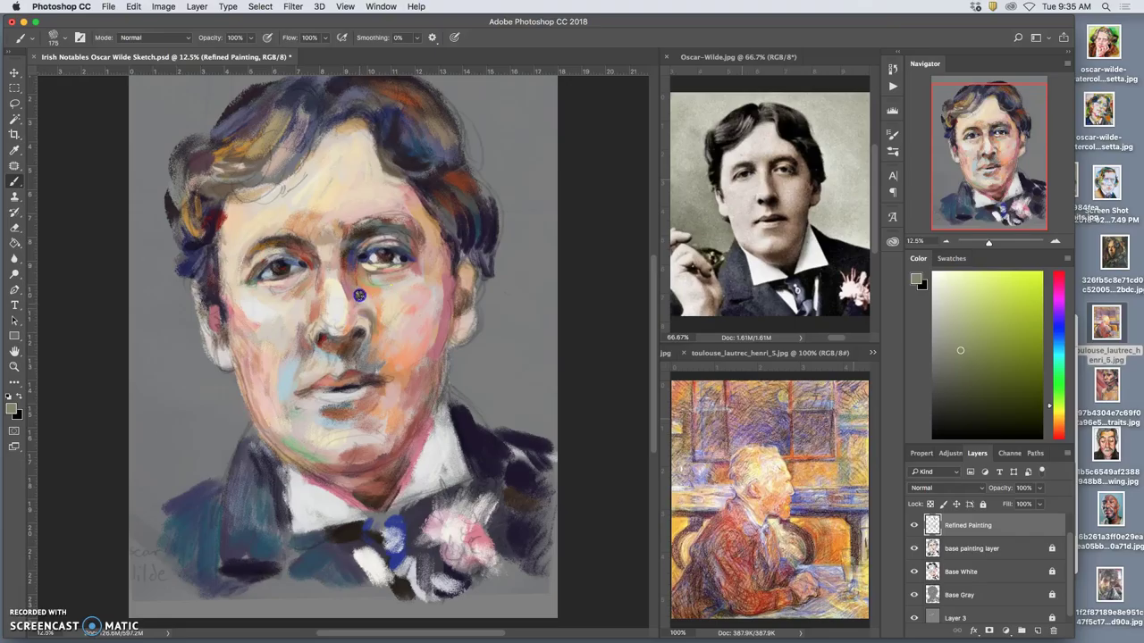
pyautogui.moveTo(361, 309)
pyautogui.mouseDown()
pyautogui.moveTo(333, 344)
pyautogui.moveTo(337, 315)
pyautogui.moveTo(310, 327)
pyautogui.moveTo(283, 403)
pyautogui.moveTo(335, 340)
pyautogui.moveTo(297, 326)
pyautogui.mouseUp()
pyautogui.keyDown('alt'); pyautogui.click(292, 315); pyautogui.keyUp('alt')
pyautogui.moveTo(298, 346)
pyautogui.mouseDown()
pyautogui.moveTo(276, 435)
pyautogui.moveTo(304, 373)
pyautogui.moveTo(299, 355)
pyautogui.moveTo(275, 364)
pyautogui.moveTo(272, 342)
pyautogui.moveTo(294, 365)
pyautogui.moveTo(346, 334)
pyautogui.moveTo(352, 383)
pyautogui.moveTo(375, 384)
pyautogui.moveTo(408, 313)
pyautogui.moveTo(475, 233)
pyautogui.moveTo(374, 379)
pyautogui.mouseUp()
# - Sample a near-black from the hair, darken the corner and parting line of the mouth, and pick up a brown from the lips
pyautogui.keyDown('alt'); pyautogui.click(472, 242); pyautogui.keyUp('alt')
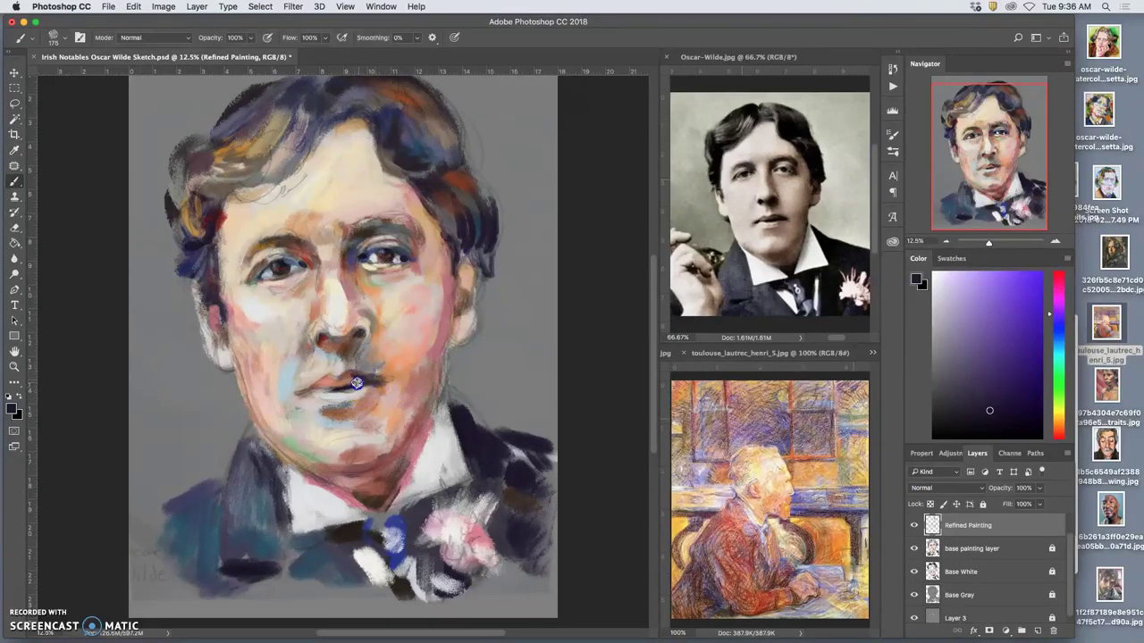
pyautogui.moveTo(385, 365); pyautogui.dragTo(352, 380)
pyautogui.keyDown('alt'); pyautogui.click(348, 382); pyautogui.keyUp('alt')
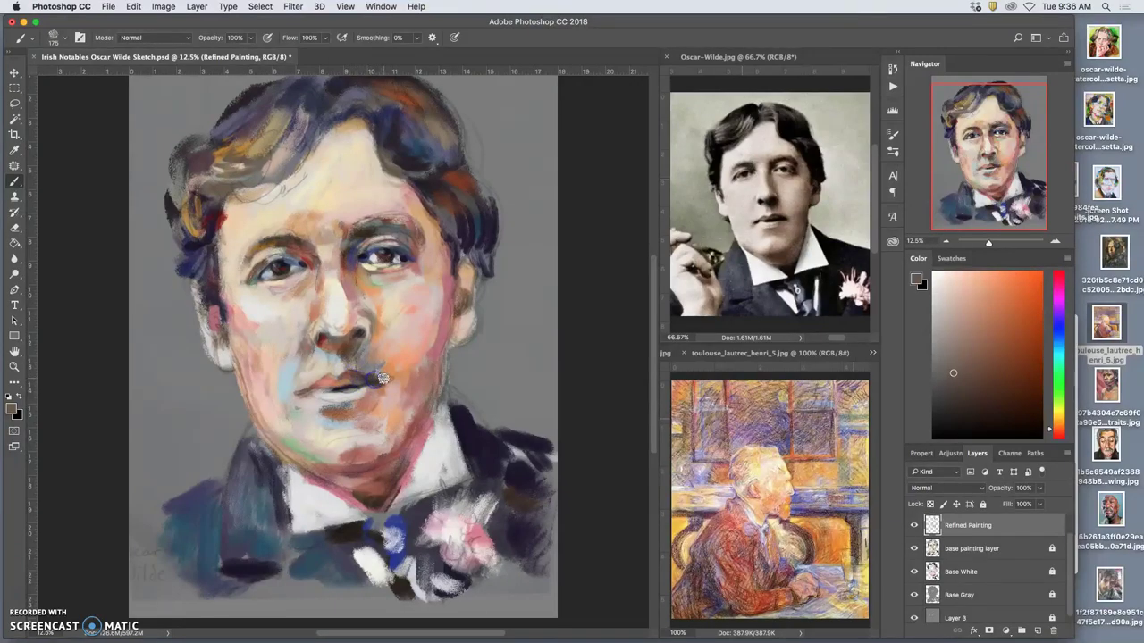
# - Brush brown strokes from the right-side eye up into the hair, and sample a reddish brown for more hair strokes
pyautogui.moveTo(412, 286)
pyautogui.mouseDown()
pyautogui.moveTo(383, 338)
pyautogui.moveTo(454, 195)
pyautogui.moveTo(426, 238)
pyautogui.moveTo(438, 150)
pyautogui.mouseUp()
pyautogui.click(381, 336)
pyautogui.keyDown('alt'); pyautogui.click(449, 206); pyautogui.keyUp('alt')
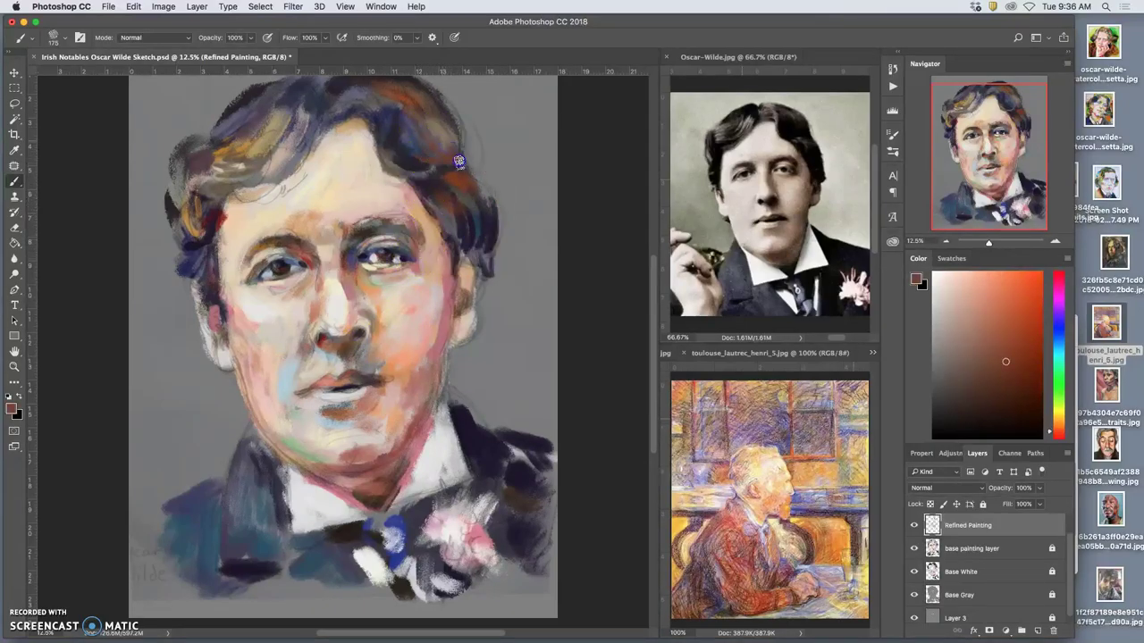
# - Sample tones from the chin and jaw and shade the left-side jaw and cheek, including a greenish gray
pyautogui.keyDown('alt'); pyautogui.click(305, 453); pyautogui.keyUp('alt')
pyautogui.keyDown('alt'); pyautogui.click(281, 411); pyautogui.keyUp('alt')
pyautogui.moveTo(282, 411)
pyautogui.mouseDown()
pyautogui.moveTo(279, 365)
pyautogui.moveTo(277, 385)
pyautogui.moveTo(238, 360)
pyautogui.moveTo(236, 340)
pyautogui.mouseUp()
pyautogui.keyDown('alt'); pyautogui.click(249, 358); pyautogui.keyUp('alt')
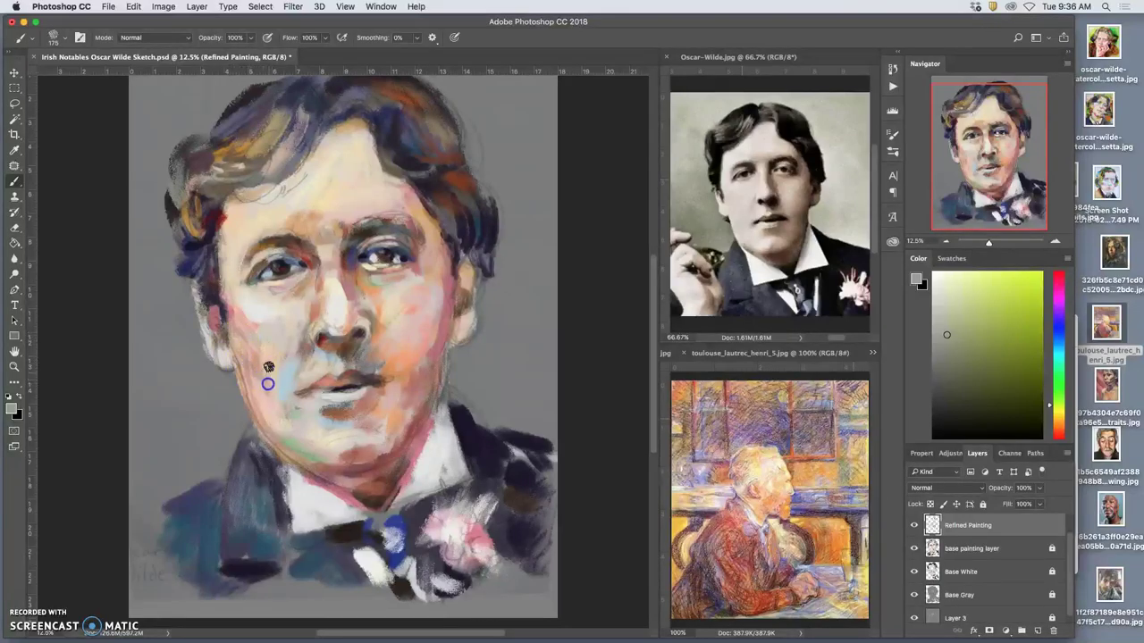
pyautogui.moveTo(254, 371)
pyautogui.mouseDown()
pyautogui.moveTo(237, 358)
pyautogui.moveTo(253, 381)
pyautogui.mouseUp()
# - Sample a light orange from the reference figure's face and brush it over the lips
pyautogui.keyDown('alt'); pyautogui.click(787, 502); pyautogui.keyUp('alt')
pyautogui.keyDown('alt'); pyautogui.click(786, 502); pyautogui.keyUp('alt')
pyautogui.moveTo(333, 379)
pyautogui.mouseDown()
pyautogui.moveTo(345, 393)
pyautogui.moveTo(328, 400)
pyautogui.moveTo(335, 390)
pyautogui.moveTo(344, 403)
pyautogui.mouseUp()
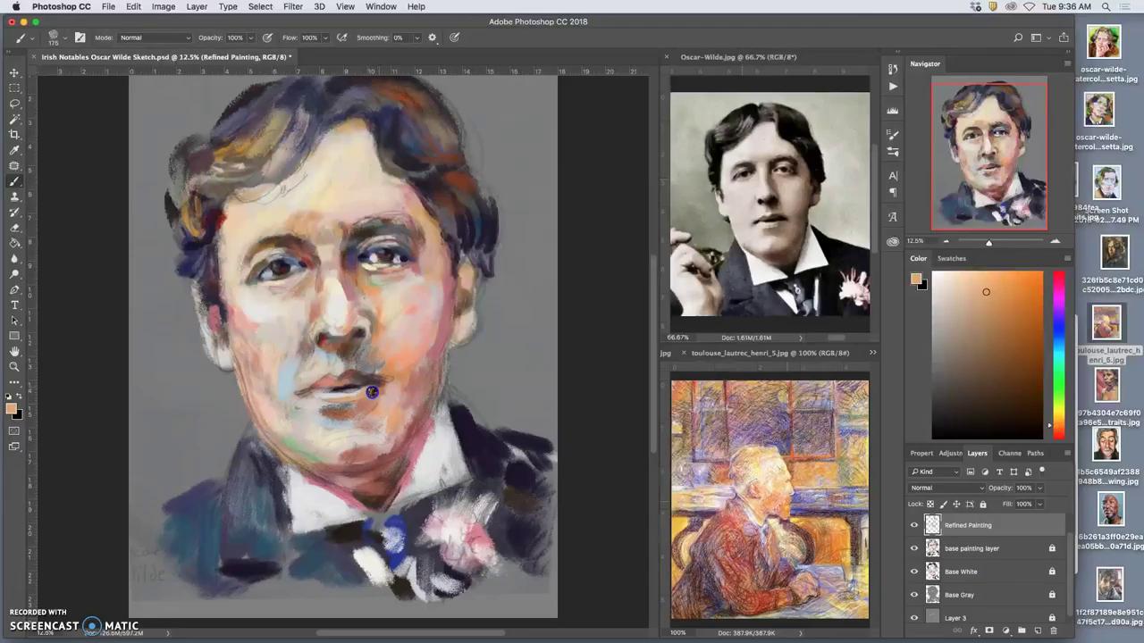
# - Sample the green beneath the right-side eye and add green accents below the lower lip, around both eyes and in the left-side hair
pyautogui.keyDown('alt'); pyautogui.click(367, 281); pyautogui.keyUp('alt')
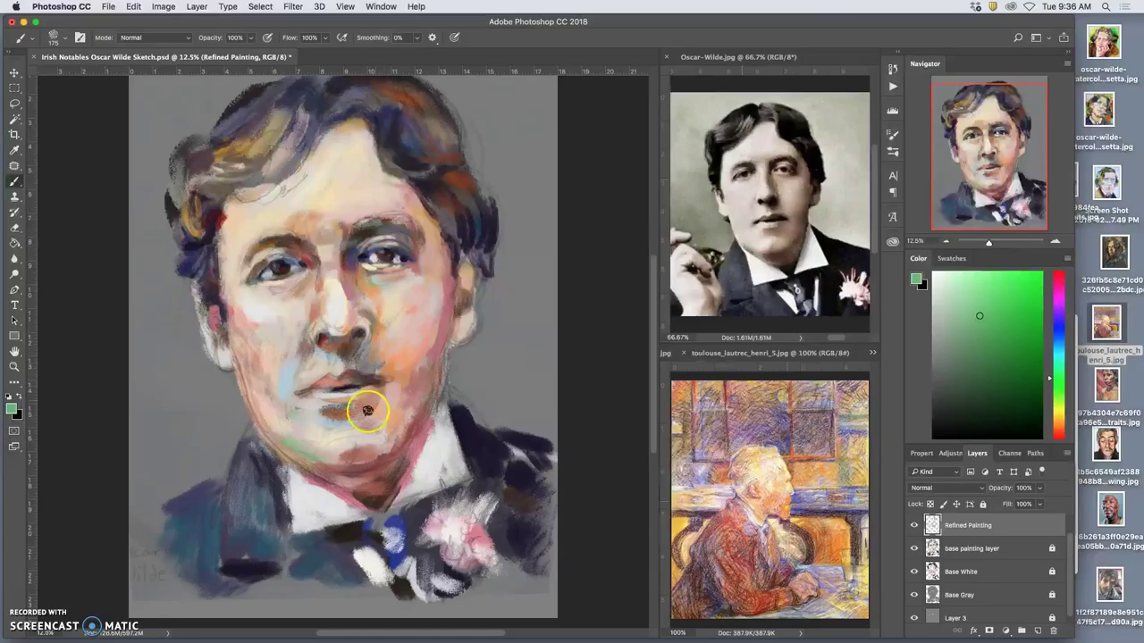
pyautogui.moveTo(354, 412)
pyautogui.mouseDown()
pyautogui.moveTo(318, 403)
pyautogui.moveTo(356, 421)
pyautogui.moveTo(370, 403)
pyautogui.moveTo(421, 392)
pyautogui.moveTo(379, 302)
pyautogui.moveTo(401, 247)
pyautogui.moveTo(373, 250)
pyautogui.mouseUp()
pyautogui.moveTo(269, 282)
pyautogui.mouseDown()
pyautogui.moveTo(293, 257)
pyautogui.moveTo(253, 284)
pyautogui.moveTo(295, 295)
pyautogui.mouseUp()
pyautogui.moveTo(226, 231)
pyautogui.mouseDown()
pyautogui.moveTo(204, 235)
pyautogui.moveTo(211, 208)
pyautogui.mouseUp()
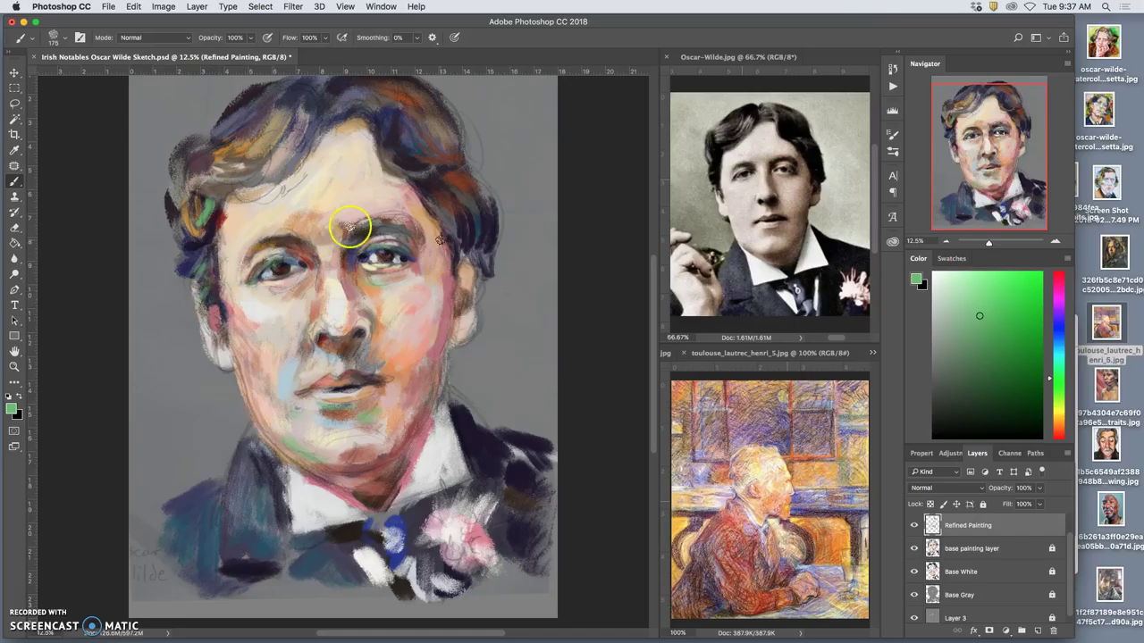
# - Add green accents to the left-side jacket lapel, and layer violet sampled from the reference over it
pyautogui.moveTo(290, 491)
pyautogui.mouseDown()
pyautogui.moveTo(263, 470)
pyautogui.moveTo(258, 496)
pyautogui.moveTo(250, 435)
pyautogui.moveTo(235, 479)
pyautogui.moveTo(248, 445)
pyautogui.mouseUp()
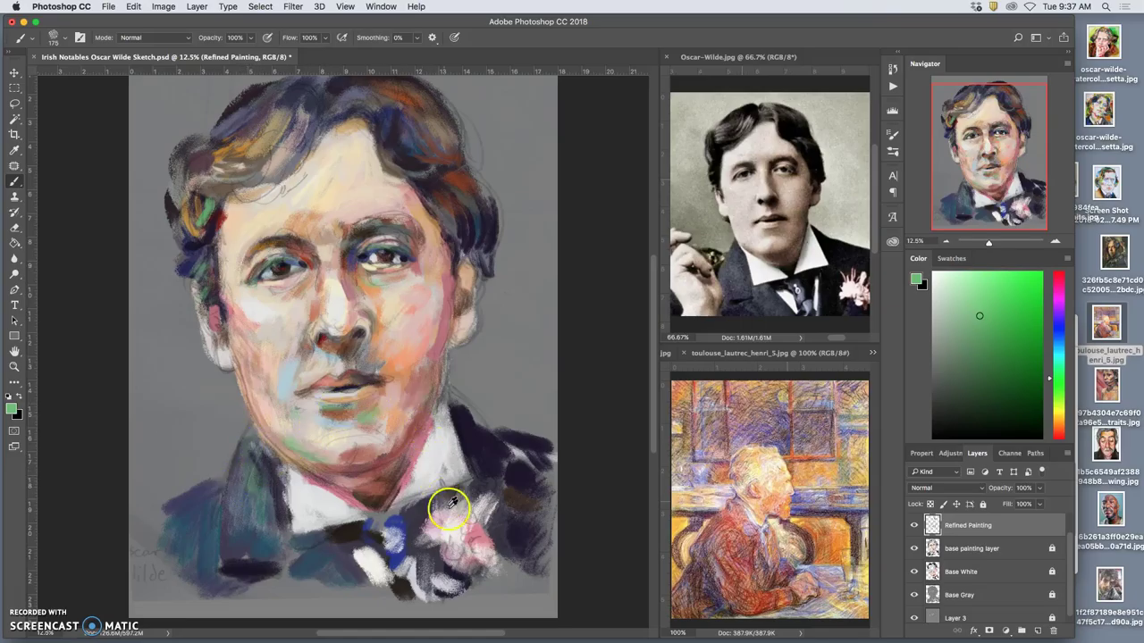
pyautogui.keyDown('alt'); pyautogui.click(804, 497); pyautogui.keyUp('alt')
pyautogui.moveTo(253, 484)
pyautogui.mouseDown()
pyautogui.moveTo(252, 443)
pyautogui.moveTo(235, 504)
pyautogui.moveTo(235, 491)
pyautogui.moveTo(265, 531)
pyautogui.mouseUp()
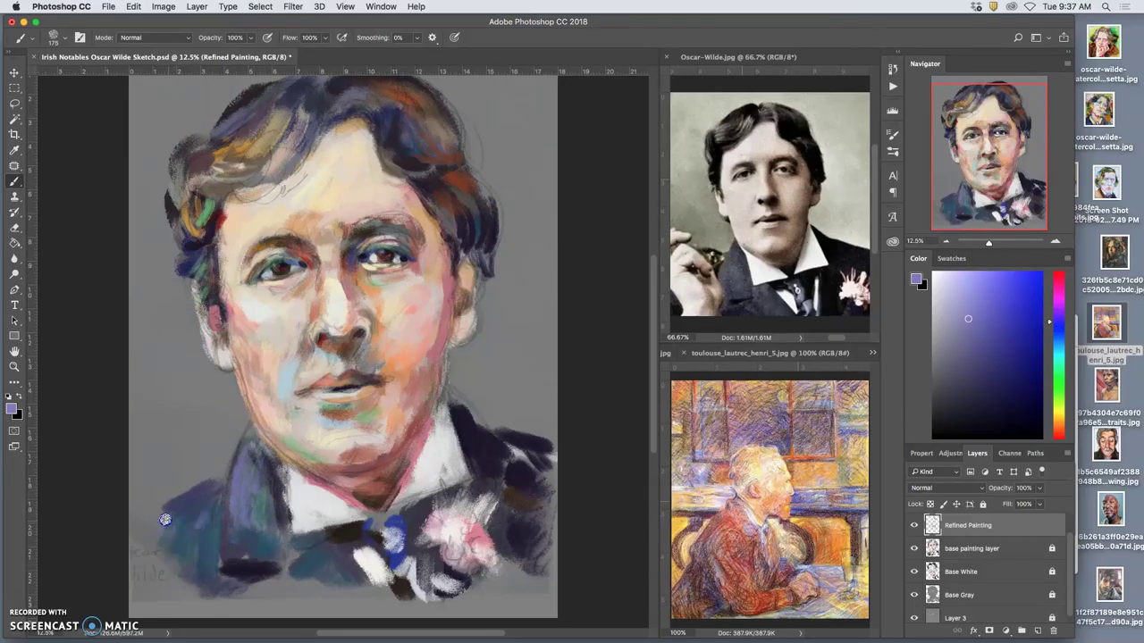
# - Sample a maroon from the reference and a pale pink from the cheek, and soften the skin beneath the right-side eye and across that cheek
pyautogui.keyDown('alt'); pyautogui.click(725, 569); pyautogui.keyUp('alt')
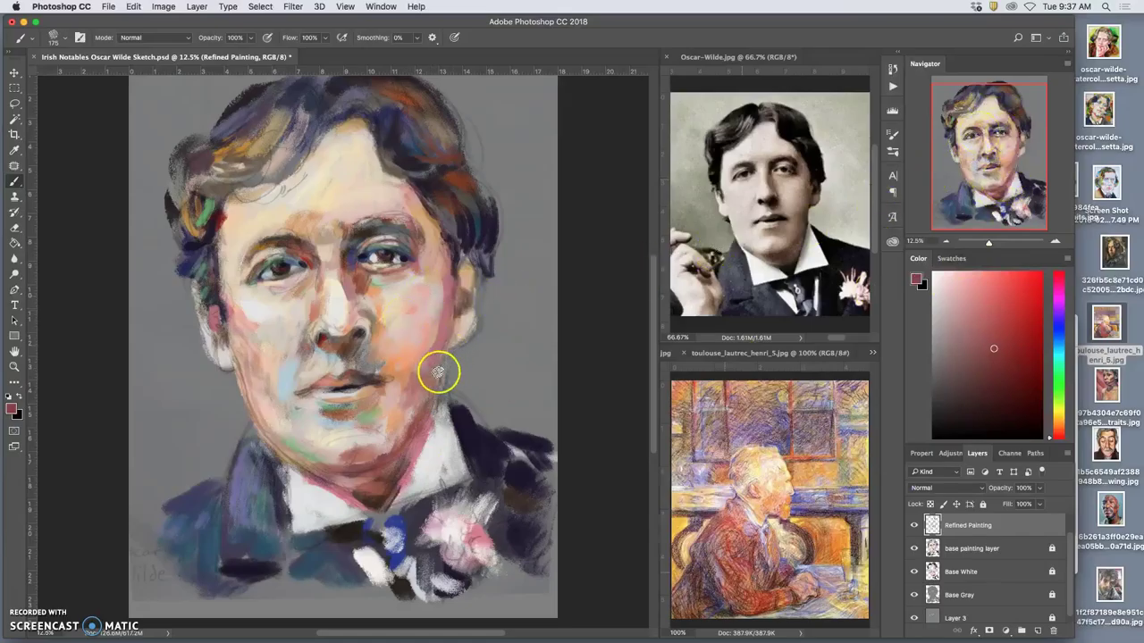
pyautogui.keyDown('alt'); pyautogui.click(410, 318); pyautogui.keyUp('alt')
pyautogui.moveTo(386, 297); pyautogui.dragTo(392, 303)
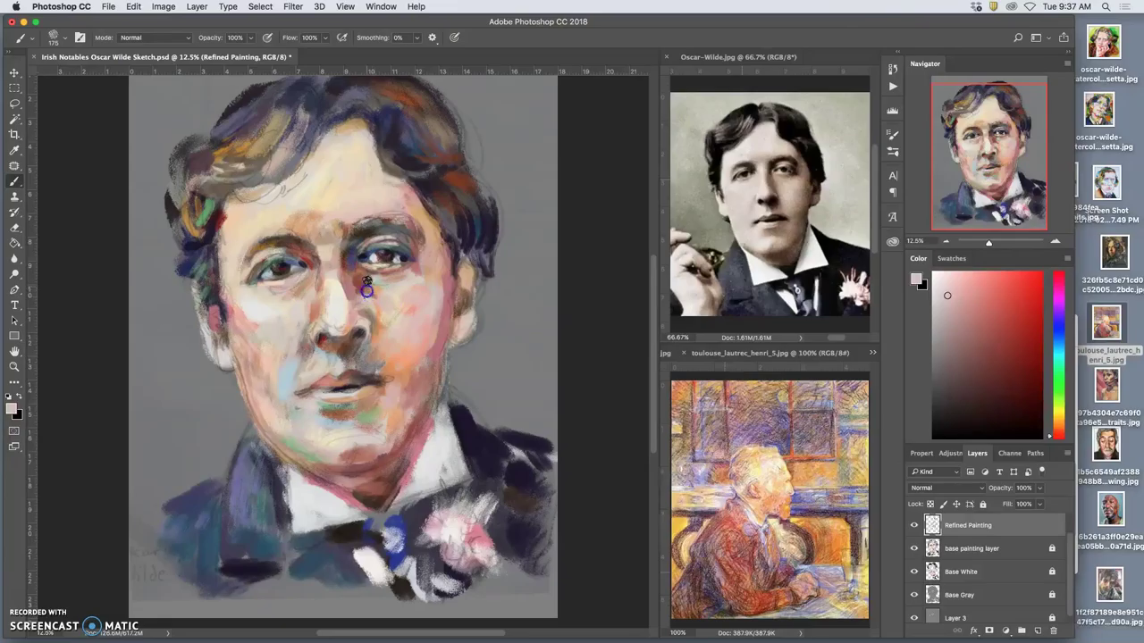
pyautogui.moveTo(374, 294)
pyautogui.mouseDown()
pyautogui.moveTo(395, 340)
pyautogui.moveTo(420, 358)
pyautogui.moveTo(380, 281)
pyautogui.moveTo(453, 309)
pyautogui.moveTo(458, 337)
pyautogui.mouseUp()
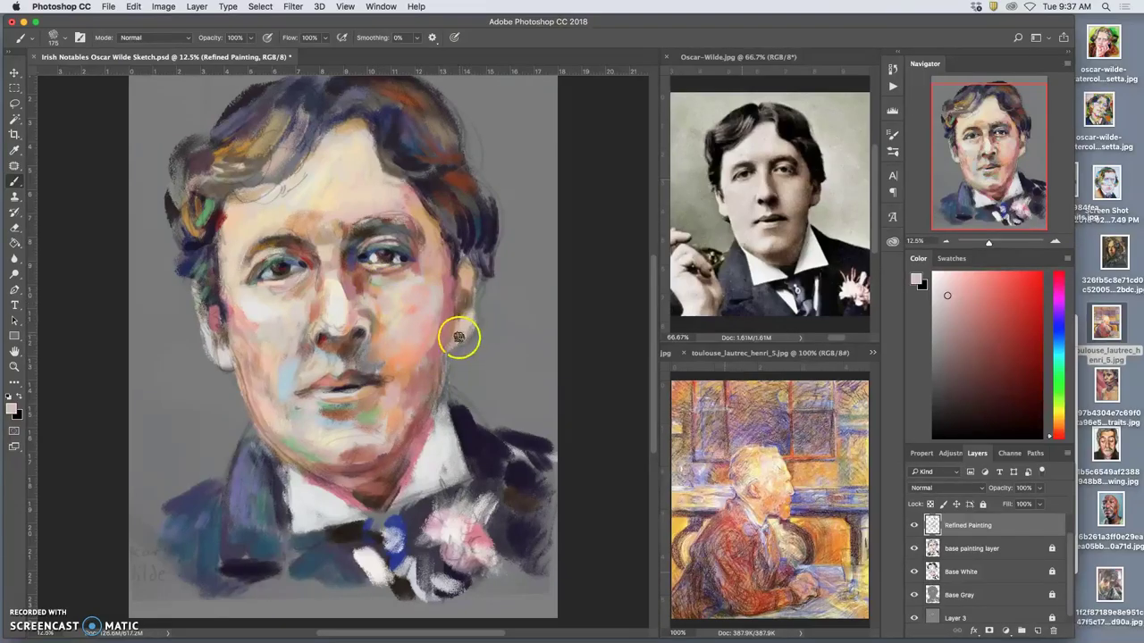
# - Sample a red from the reference figure's coat and brush it around the left-side eye's inner corner and beside the nose bridge
pyautogui.keyDown('alt'); pyautogui.click(753, 547); pyautogui.keyUp('alt')
pyautogui.moveTo(308, 273)
pyautogui.mouseDown()
pyautogui.moveTo(285, 261)
pyautogui.moveTo(299, 270)
pyautogui.moveTo(301, 260)
pyautogui.mouseUp()
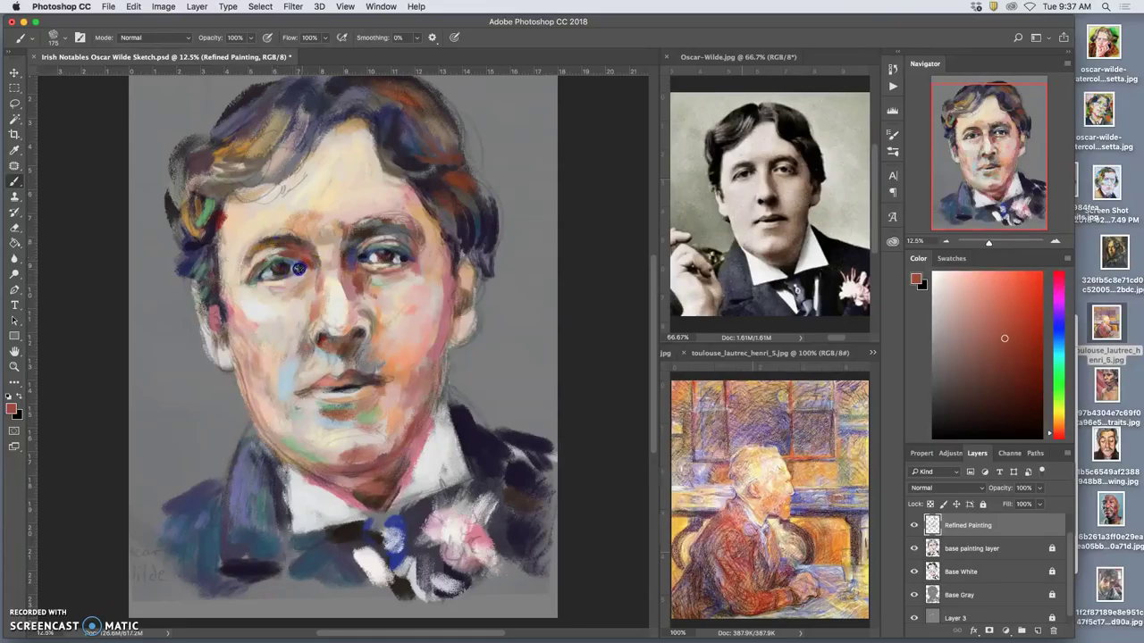
pyautogui.moveTo(290, 272)
pyautogui.mouseDown()
pyautogui.moveTo(323, 284)
pyautogui.moveTo(331, 274)
pyautogui.moveTo(329, 303)
pyautogui.mouseUp()
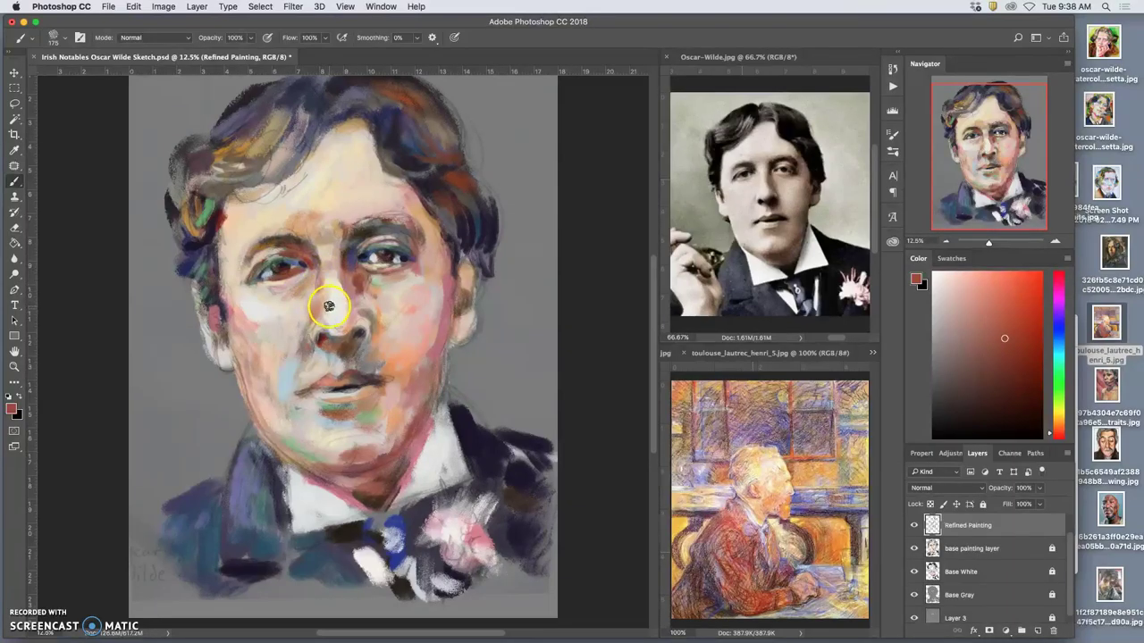
# - Step back two brush strokes in the history and repaint the inner corner of the left-side eye in the same red
pyautogui.click(891, 71)
pyautogui.click(892, 70)
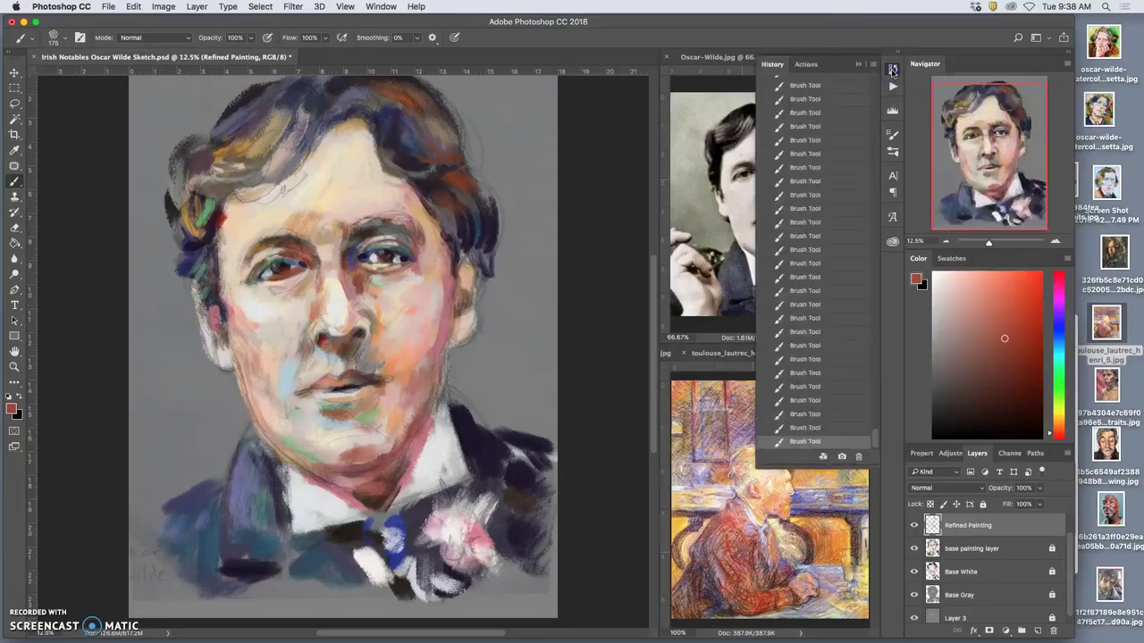
pyautogui.click(815, 427)
pyautogui.click(812, 414)
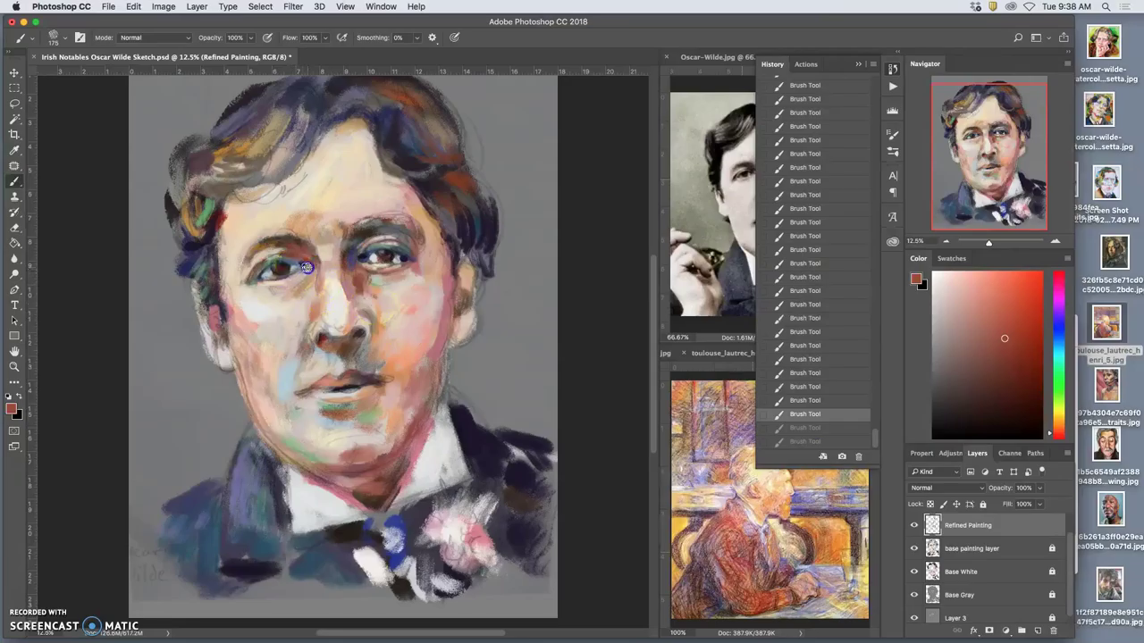
pyautogui.moveTo(306, 267); pyautogui.dragTo(296, 273)
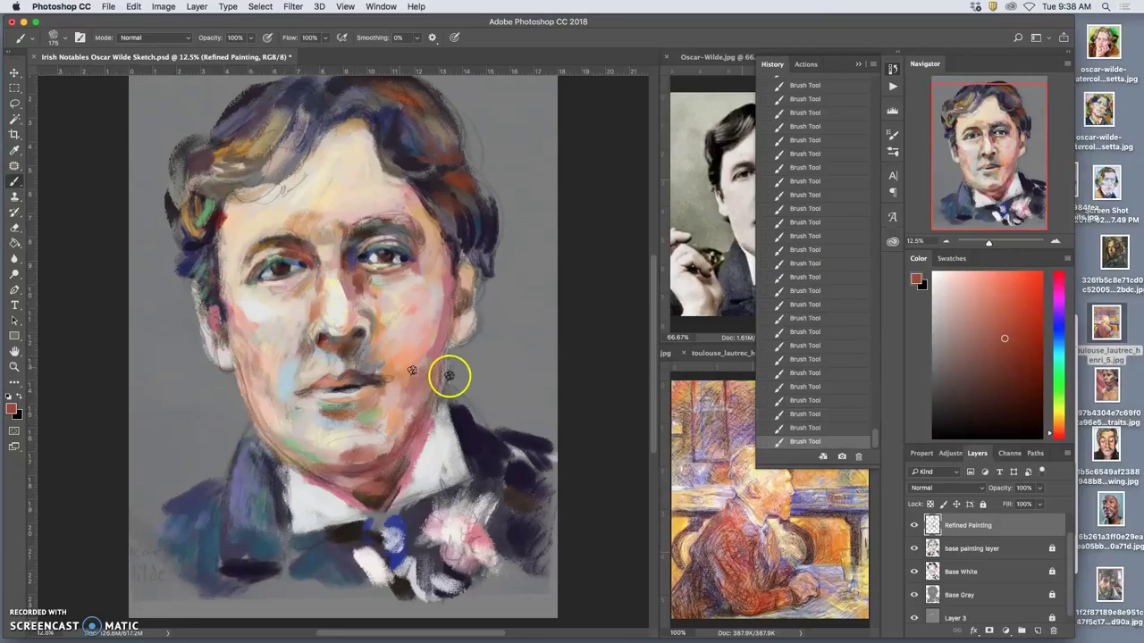
pyautogui.click(858, 65)
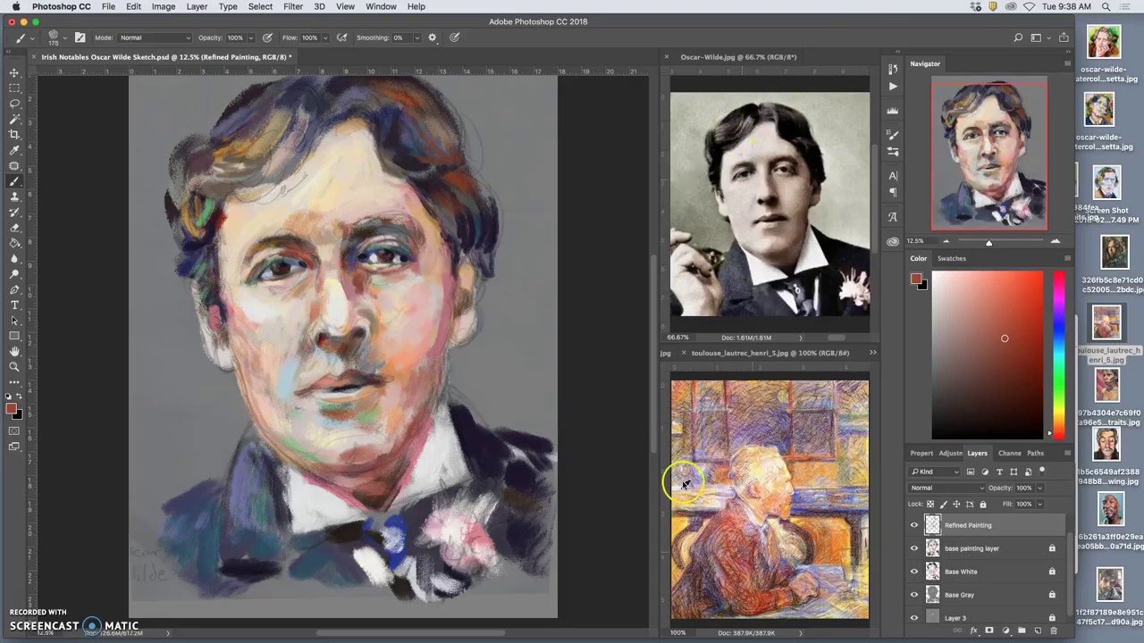
# - Sample a muted red from the reference coat and brush it along the left side of the nose and into both ears
pyautogui.keyDown('alt'); pyautogui.click(750, 561); pyautogui.keyUp('alt')
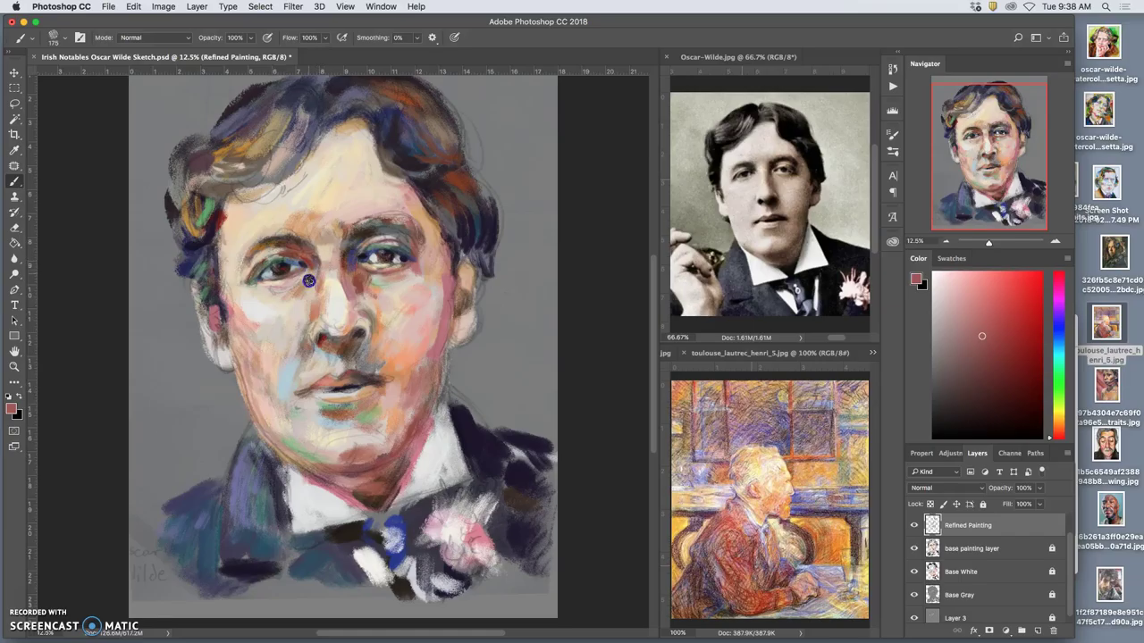
pyautogui.moveTo(314, 320); pyautogui.dragTo(294, 334)
pyautogui.moveTo(221, 339); pyautogui.dragTo(220, 331)
pyautogui.moveTo(491, 309); pyautogui.dragTo(460, 306)
# - Sample a dark navy from the right-side eye and paint shadows inside both ears
pyautogui.keyDown('alt'); pyautogui.click(406, 258); pyautogui.keyUp('alt')
pyautogui.moveTo(471, 290); pyautogui.dragTo(464, 305)
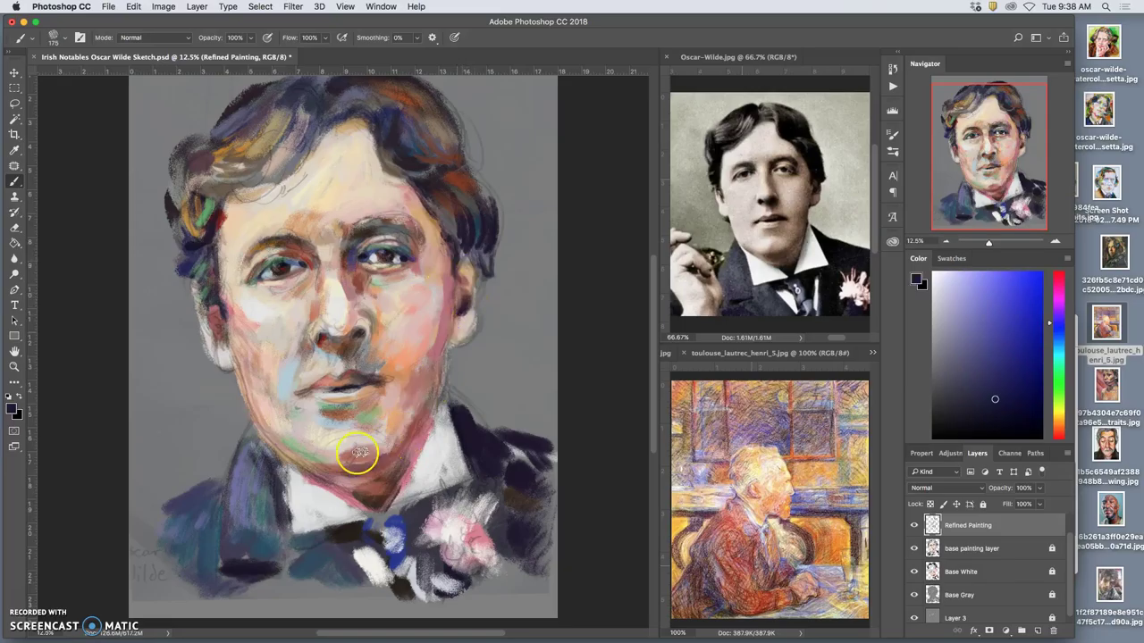
pyautogui.moveTo(222, 331); pyautogui.dragTo(214, 324)
# - Sample a near-black from the jacket, deepen the shadows in both ears and darken the left-side sideburn
pyautogui.keyDown('alt'); pyautogui.click(518, 460); pyautogui.keyUp('alt')
pyautogui.click(460, 273)
pyautogui.moveTo(460, 273)
pyautogui.mouseDown()
pyautogui.moveTo(477, 286)
pyautogui.moveTo(464, 302)
pyautogui.mouseUp()
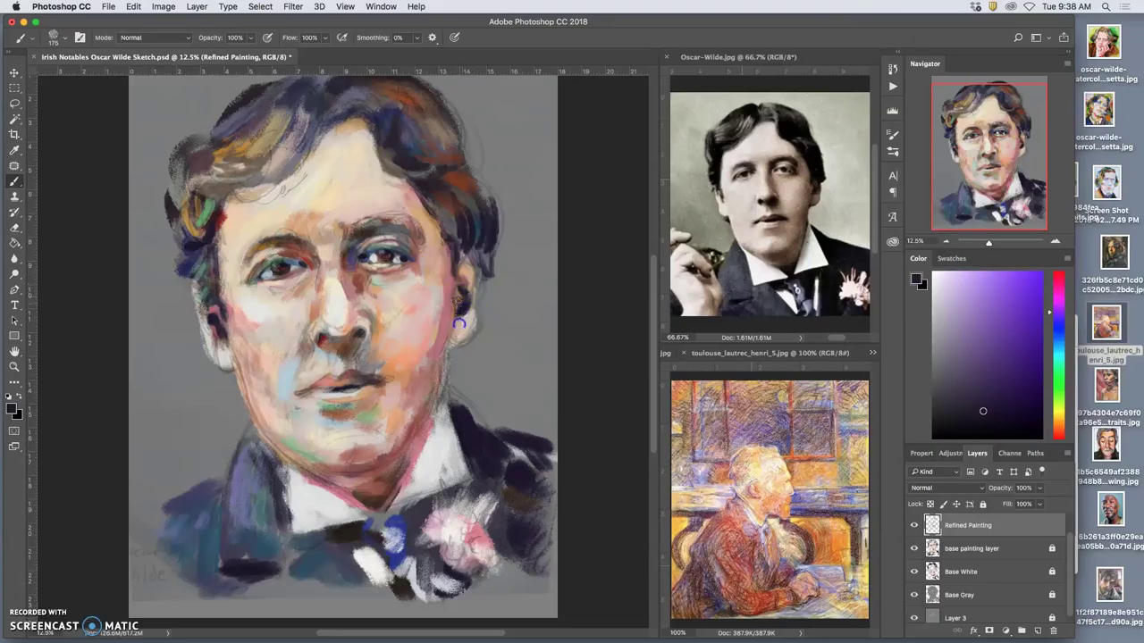
pyautogui.moveTo(213, 321); pyautogui.dragTo(211, 304)
pyautogui.moveTo(211, 244); pyautogui.dragTo(202, 263)
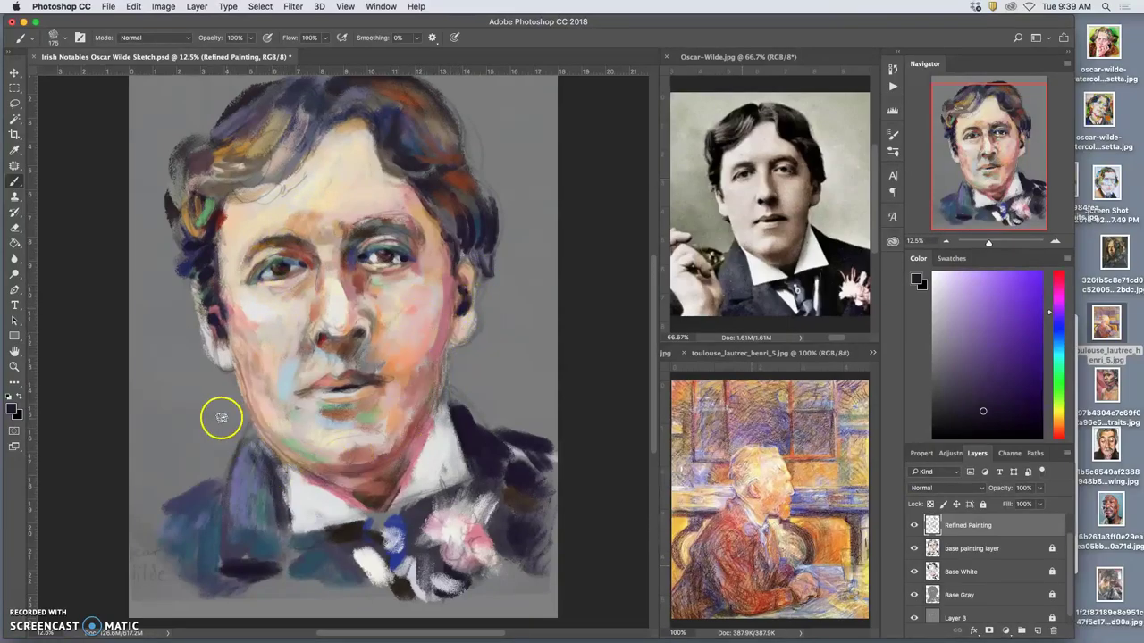
# - Darken the left-side lapel and the area toward the bow tie, then darken the left-side hair edge with black sampled from the eye
pyautogui.moveTo(265, 472); pyautogui.dragTo(267, 452)
pyautogui.moveTo(266, 472)
pyautogui.mouseDown()
pyautogui.moveTo(415, 464)
pyautogui.moveTo(428, 494)
pyautogui.moveTo(454, 475)
pyautogui.moveTo(464, 425)
pyautogui.moveTo(466, 464)
pyautogui.moveTo(501, 474)
pyautogui.moveTo(463, 508)
pyautogui.moveTo(423, 507)
pyautogui.mouseUp()
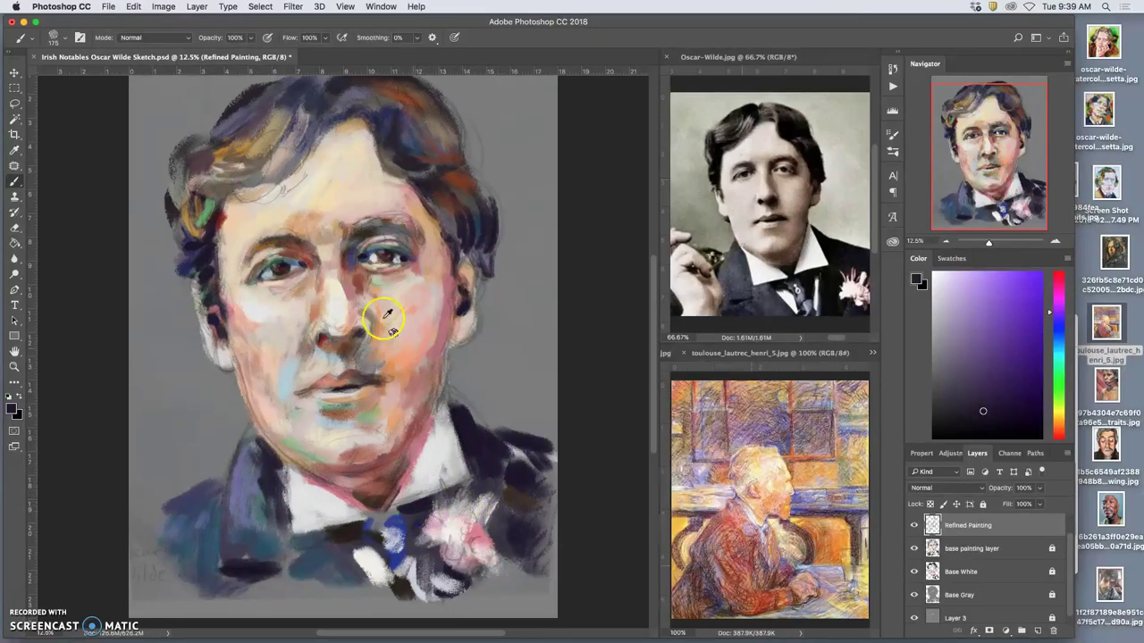
pyautogui.keyDown('alt'); pyautogui.click(392, 259); pyautogui.keyUp('alt')
pyautogui.moveTo(211, 268)
pyautogui.mouseDown()
pyautogui.moveTo(196, 256)
pyautogui.moveTo(190, 269)
pyautogui.mouseUp()
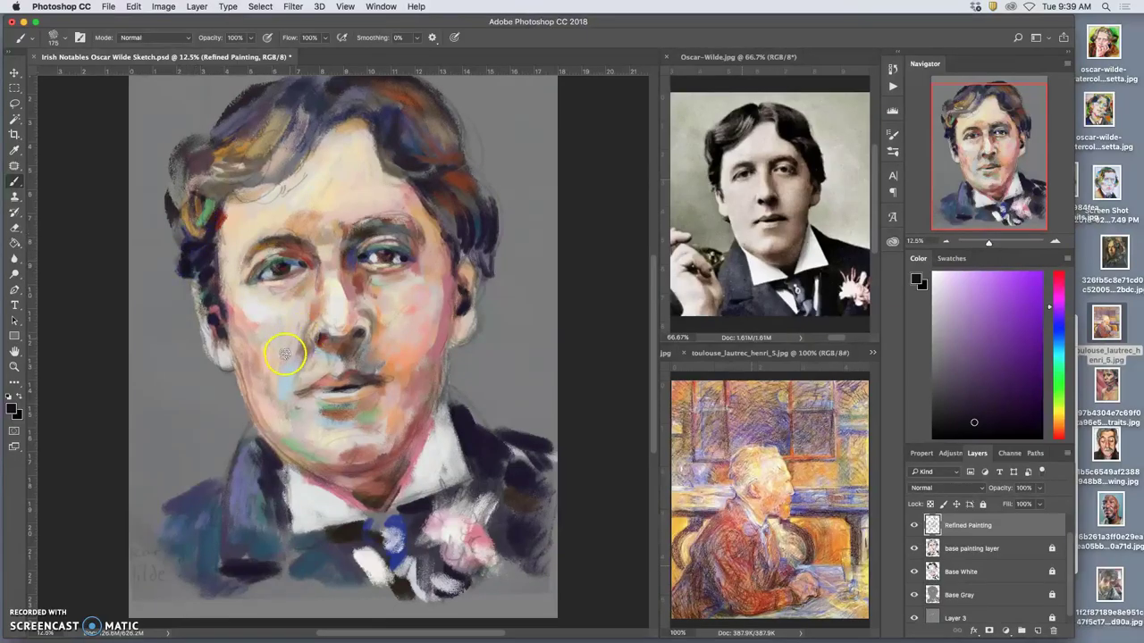
# - Brush near-black accents beneath the jaw, around the collar and bow tie, and on the mouth line
pyautogui.moveTo(304, 467)
pyautogui.mouseDown()
pyautogui.moveTo(353, 515)
pyautogui.moveTo(439, 542)
pyautogui.moveTo(422, 512)
pyautogui.mouseUp()
pyautogui.moveTo(420, 514)
pyautogui.mouseDown()
pyautogui.moveTo(421, 582)
pyautogui.moveTo(433, 543)
pyautogui.moveTo(428, 572)
pyautogui.moveTo(429, 556)
pyautogui.mouseUp()
pyautogui.click(360, 380)
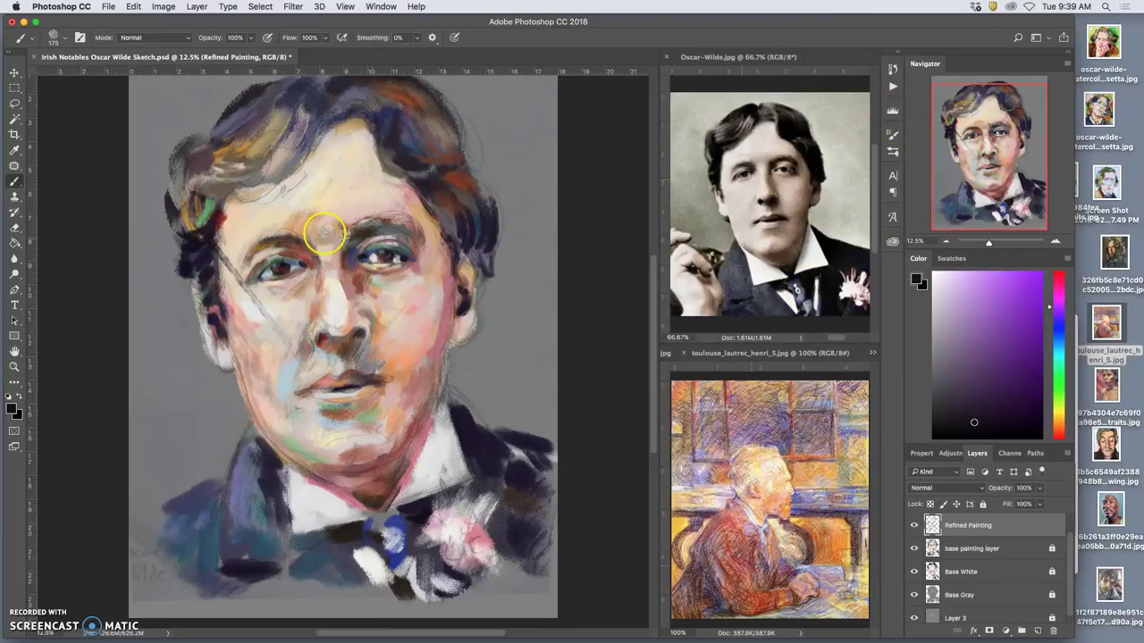
# - Step back four brush strokes in the history to remove the stray dark line across the left-side cheek
pyautogui.click(892, 70)
pyautogui.click(805, 426)
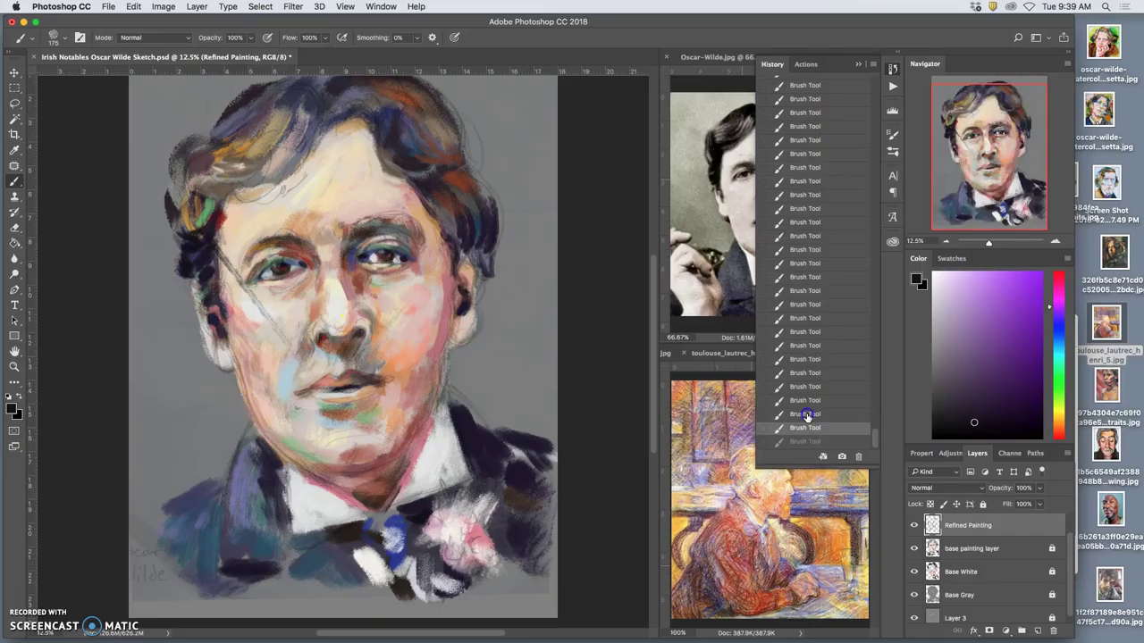
pyautogui.click(806, 415)
pyautogui.click(806, 402)
pyautogui.click(805, 386)
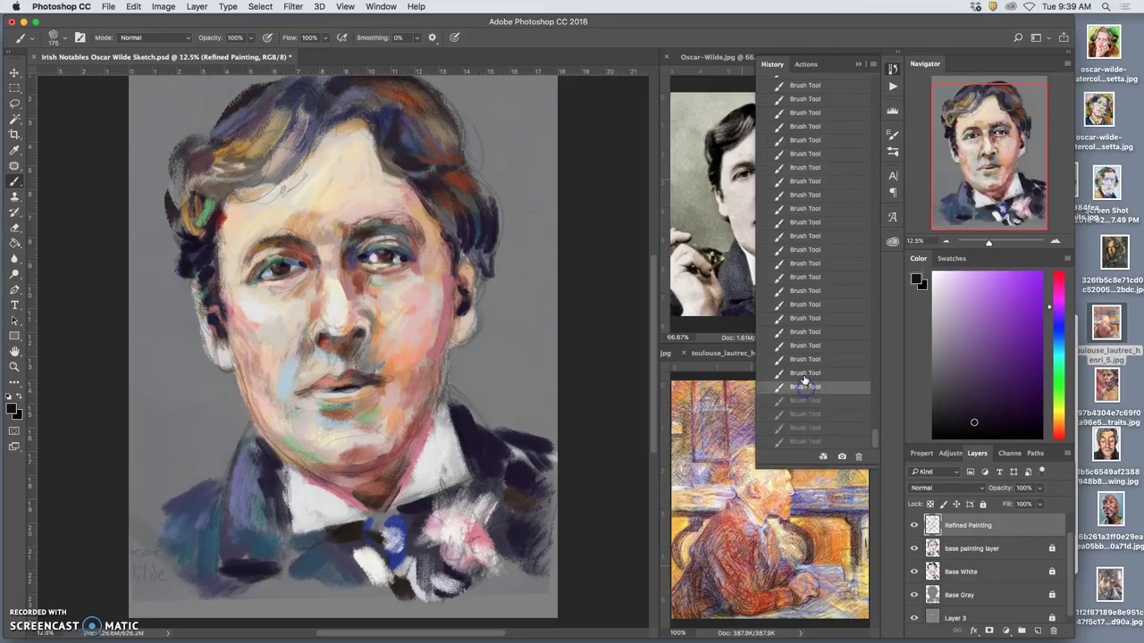
# - Brush near-black accents around the bow tie and into the left-side hair, and collapse the history list
pyautogui.moveTo(414, 523); pyautogui.dragTo(423, 507)
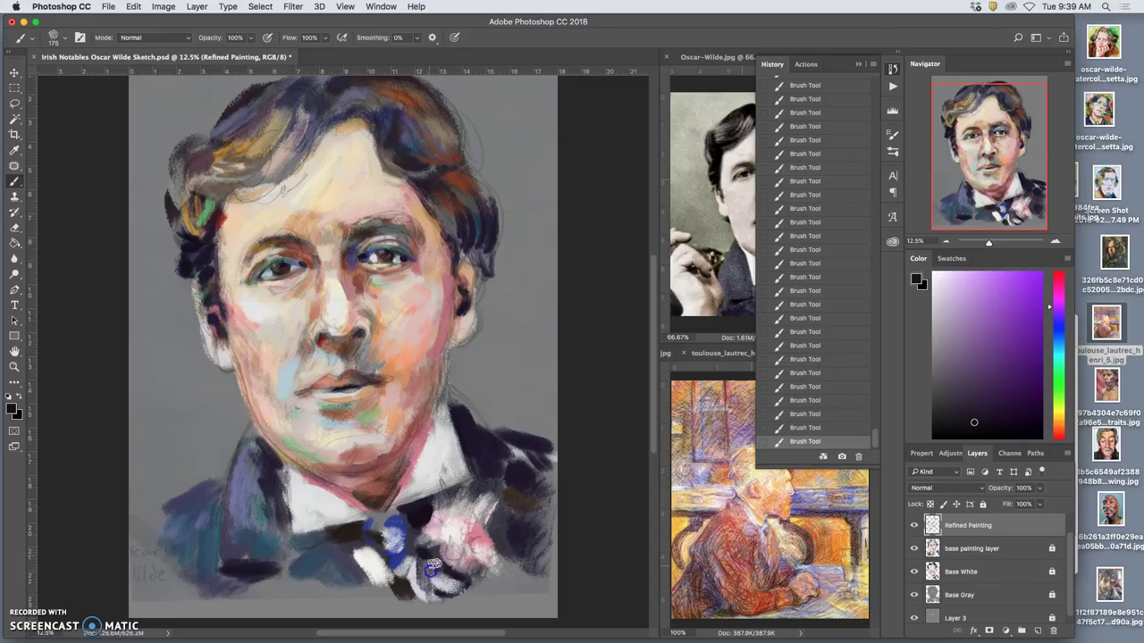
pyautogui.moveTo(218, 182)
pyautogui.mouseDown()
pyautogui.moveTo(266, 160)
pyautogui.moveTo(250, 171)
pyautogui.moveTo(223, 163)
pyautogui.moveTo(264, 142)
pyautogui.moveTo(272, 114)
pyautogui.moveTo(231, 144)
pyautogui.moveTo(267, 108)
pyautogui.moveTo(277, 126)
pyautogui.moveTo(263, 158)
pyautogui.moveTo(212, 159)
pyautogui.mouseUp()
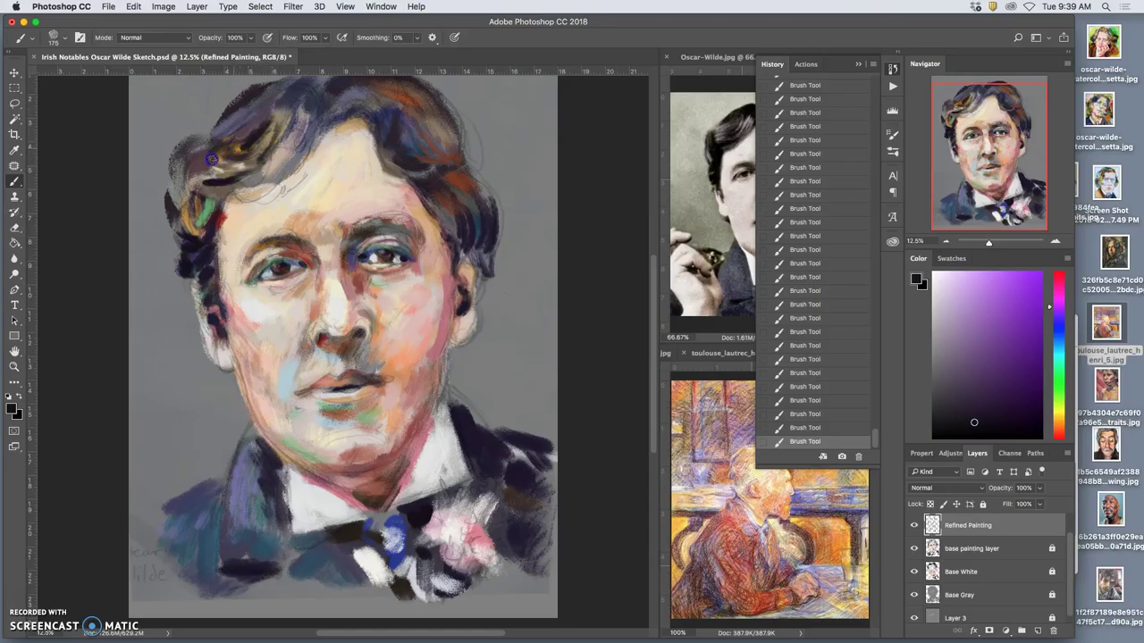
pyautogui.click(858, 65)
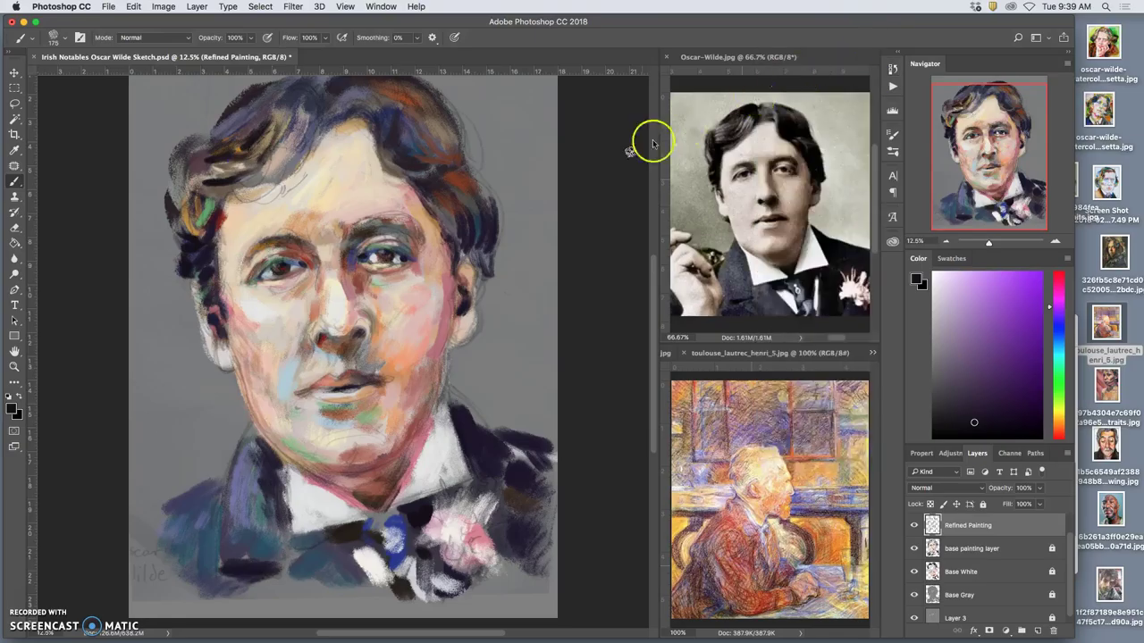
# - Deepen the hair on both sides of the parting and the right-side ear, collar edge and bow tie with near-black strokes
pyautogui.moveTo(404, 149)
pyautogui.mouseDown()
pyautogui.moveTo(413, 132)
pyautogui.moveTo(416, 157)
pyautogui.moveTo(429, 128)
pyautogui.moveTo(436, 145)
pyautogui.mouseUp()
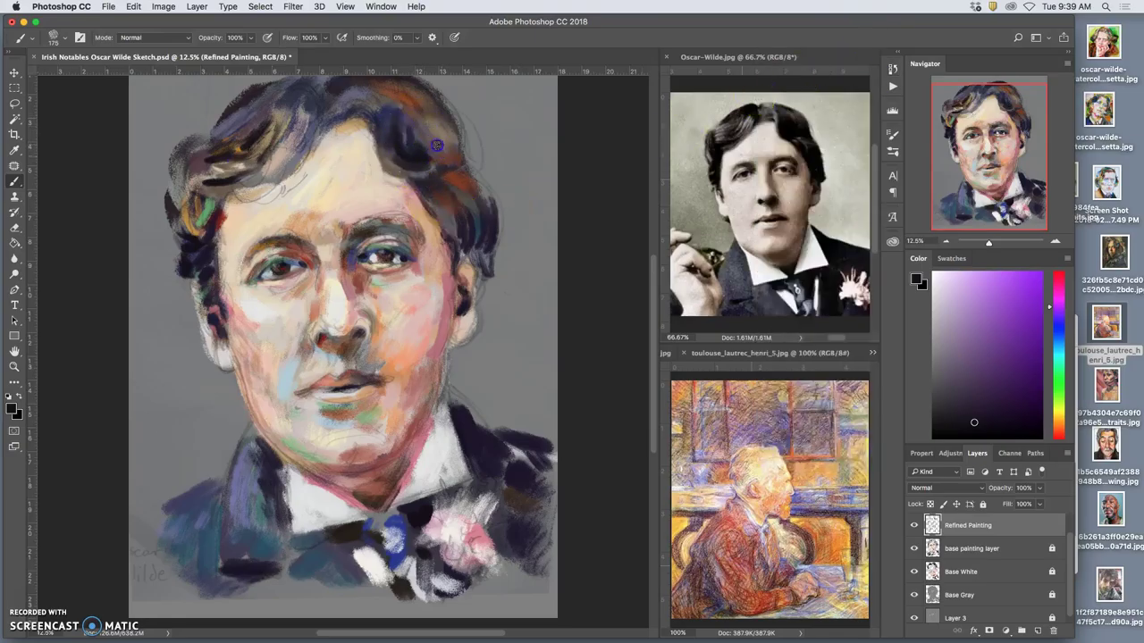
pyautogui.moveTo(464, 304)
pyautogui.mouseDown()
pyautogui.moveTo(480, 268)
pyautogui.moveTo(452, 280)
pyautogui.mouseUp()
pyautogui.moveTo(298, 101)
pyautogui.mouseDown()
pyautogui.moveTo(268, 112)
pyautogui.moveTo(305, 121)
pyautogui.moveTo(294, 143)
pyautogui.mouseUp()
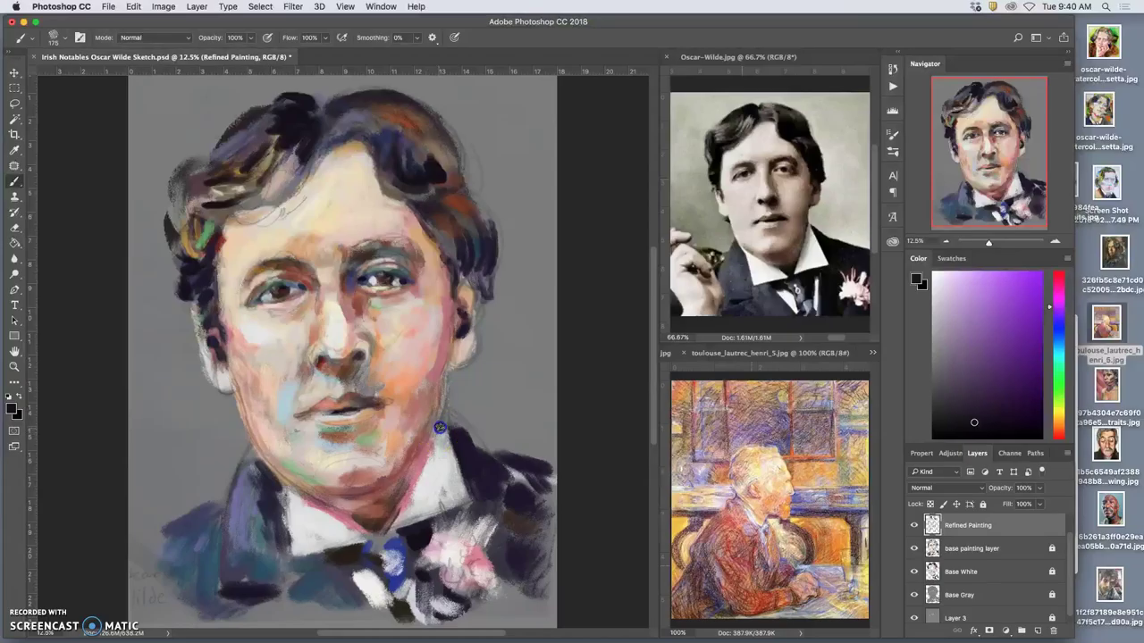
pyautogui.moveTo(429, 456)
pyautogui.mouseDown()
pyautogui.moveTo(417, 482)
pyautogui.moveTo(441, 433)
pyautogui.moveTo(387, 532)
pyautogui.mouseUp()
pyautogui.moveTo(429, 550)
pyautogui.mouseDown()
pyautogui.moveTo(407, 533)
pyautogui.moveTo(397, 582)
pyautogui.mouseUp()
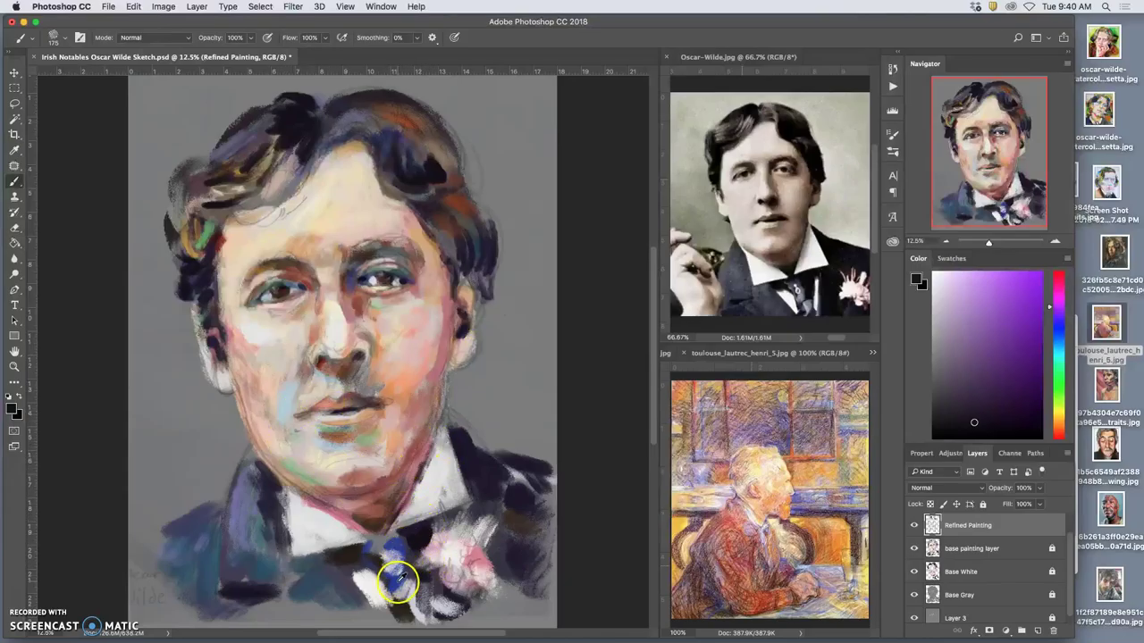
# - Sample the bright blue from the bow tie and brush it down the left-side jacket lapel
pyautogui.keyDown('alt'); pyautogui.click(395, 579); pyautogui.keyUp('alt')
pyautogui.moveTo(273, 484)
pyautogui.mouseDown()
pyautogui.moveTo(253, 449)
pyautogui.moveTo(235, 482)
pyautogui.moveTo(252, 460)
pyautogui.moveTo(247, 502)
pyautogui.moveTo(271, 544)
pyautogui.moveTo(291, 549)
pyautogui.moveTo(248, 534)
pyautogui.mouseUp()
pyautogui.keyDown('alt'); pyautogui.click(270, 546); pyautogui.keyUp('alt')
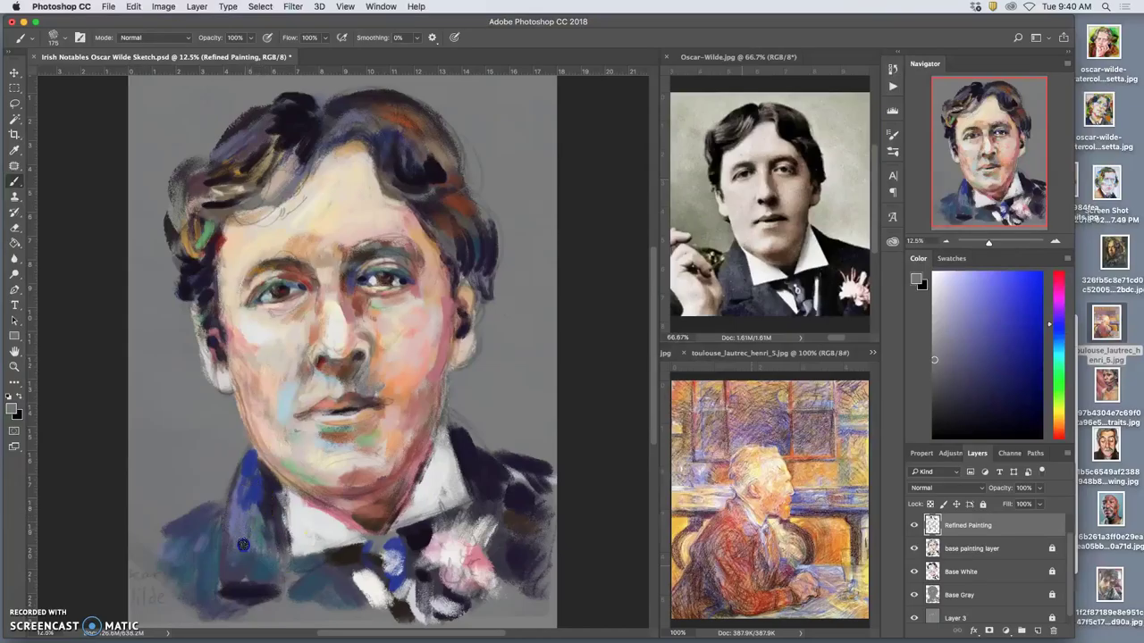
# - Sample a muted blue-violet from the Toulouse-Lautrec reference and brush it along the left-side cheek and jaw edge below the ear
pyautogui.keyDown('alt'); pyautogui.click(792, 512); pyautogui.keyUp('alt')
pyautogui.keyDown('alt'); pyautogui.click(853, 506); pyautogui.keyUp('alt')
pyautogui.moveTo(259, 326)
pyautogui.mouseDown()
pyautogui.moveTo(273, 367)
pyautogui.moveTo(230, 396)
pyautogui.mouseUp()
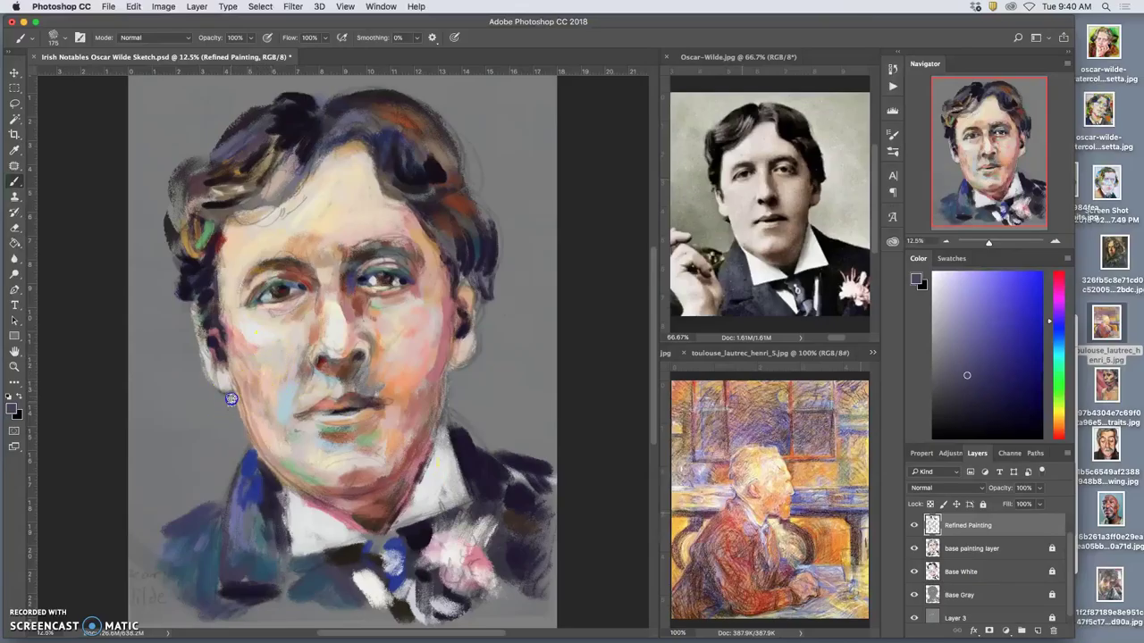